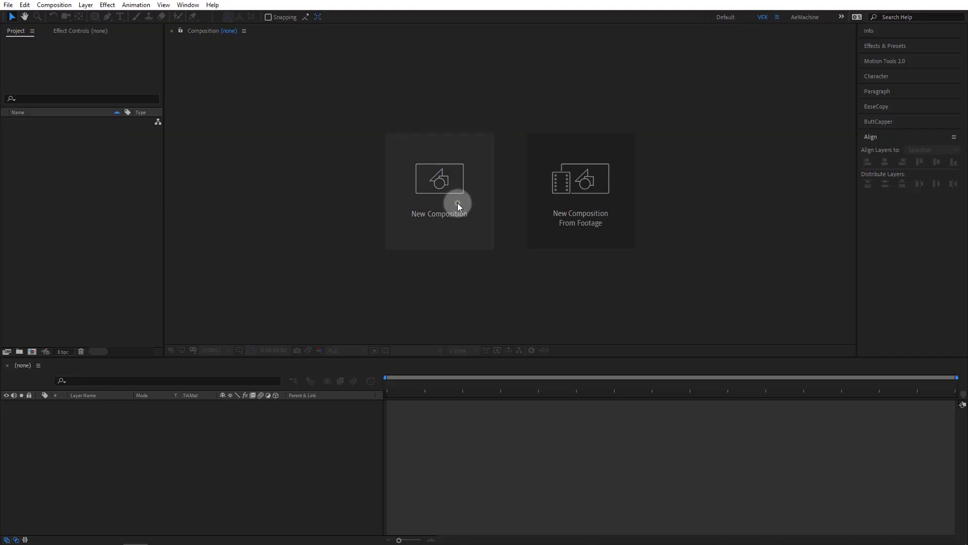
Create a 1920×1080, 30 fps composition named 'Eyes Rig' with a white background.
left_click(458, 202)
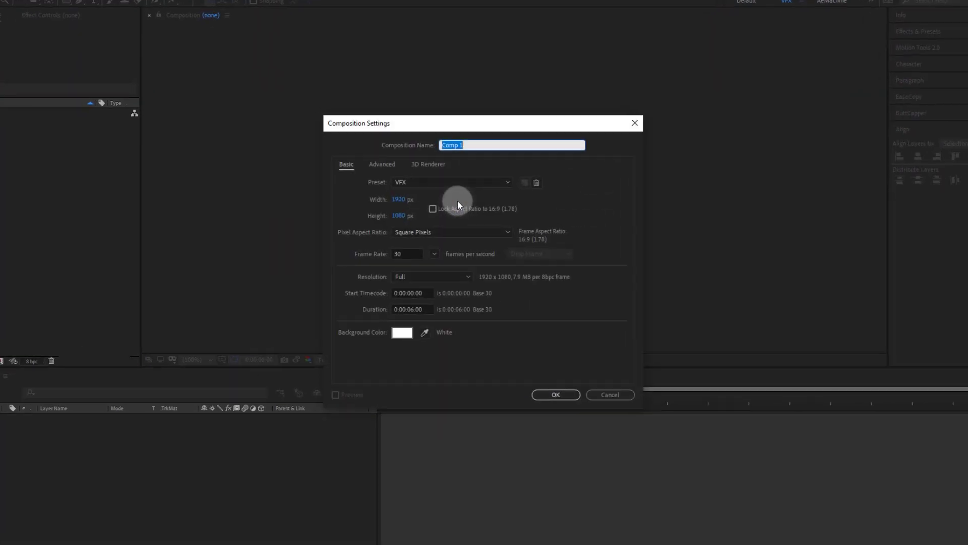
type("Eyes")
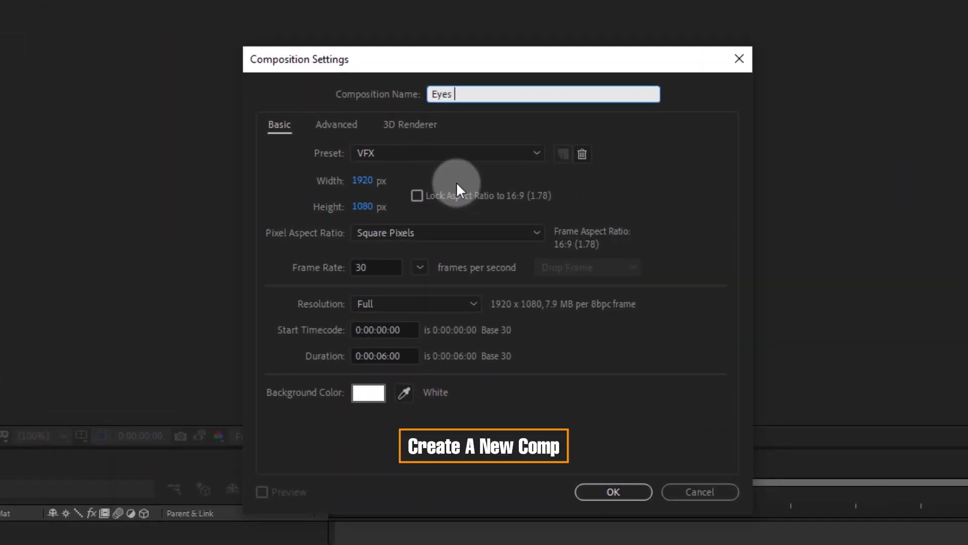
type(" Rig")
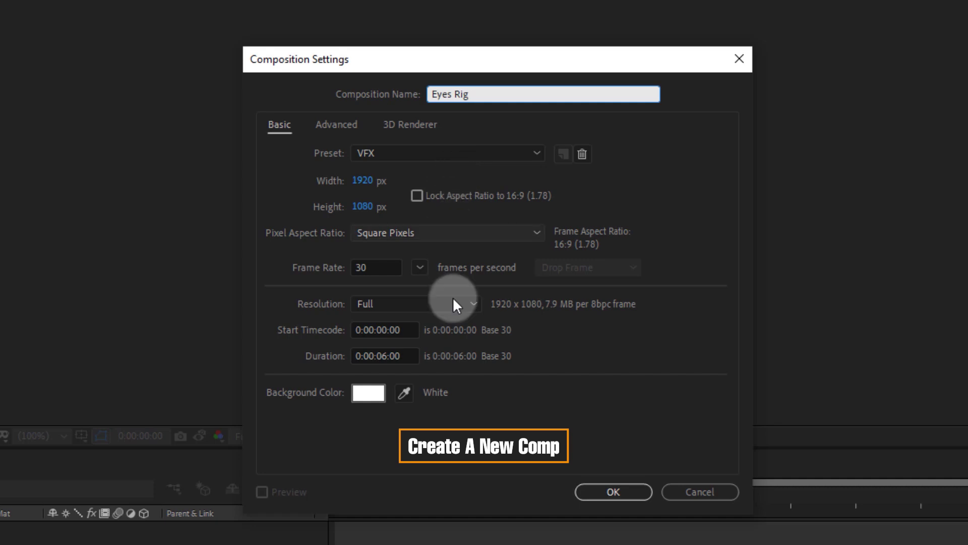
left_click(621, 492)
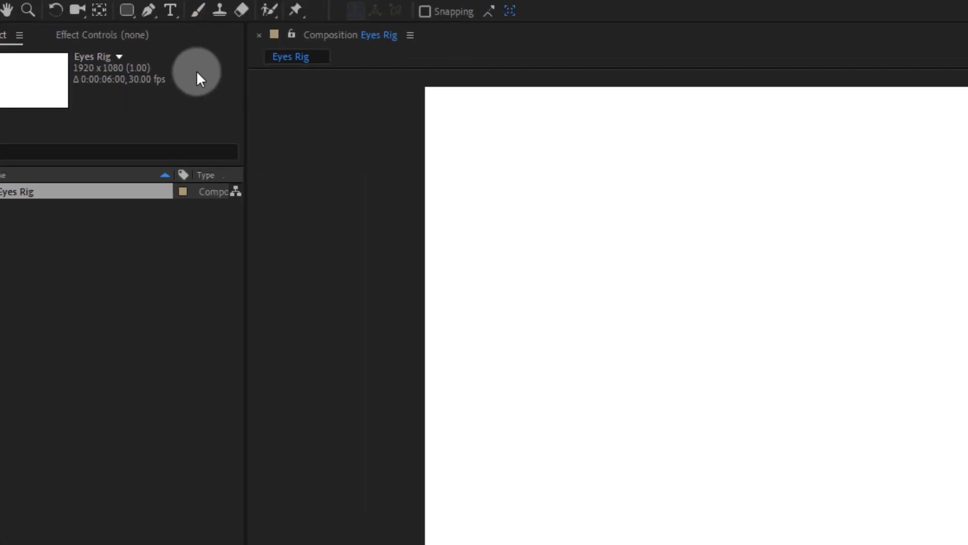
Add a comp-sized rectangle shape layer and name it R_Eye.
left_click(162, 28)
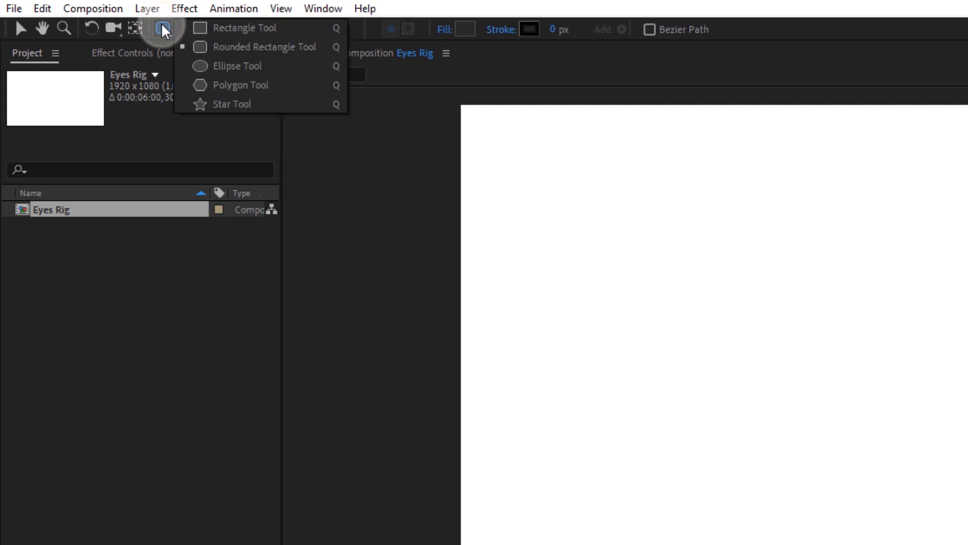
left_click(223, 27)
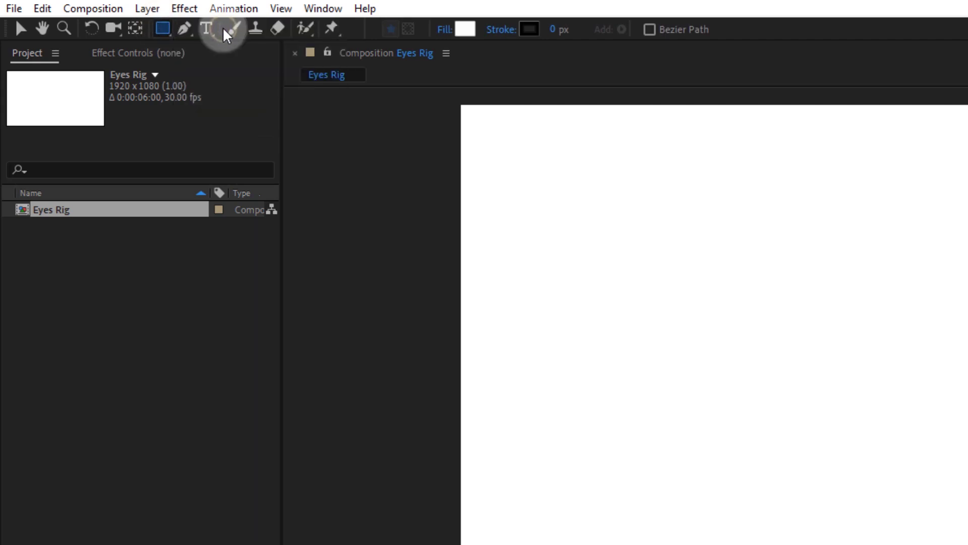
double_click(167, 27)
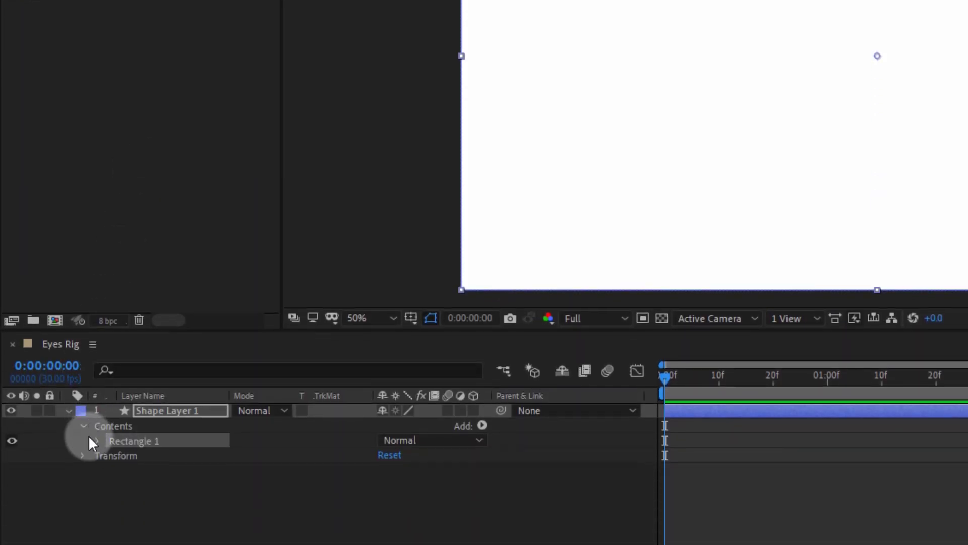
left_click(96, 441)
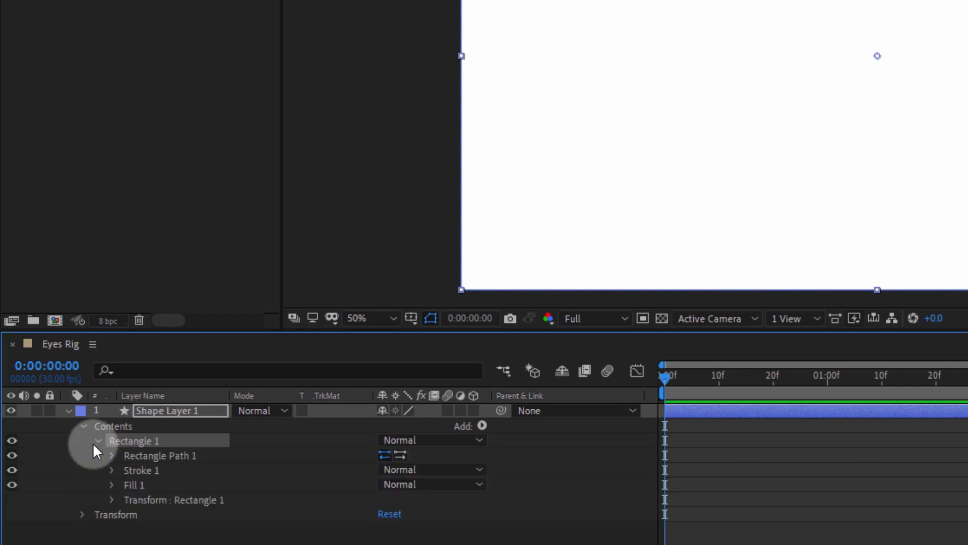
left_click(172, 406)
key("Return")
type("R")
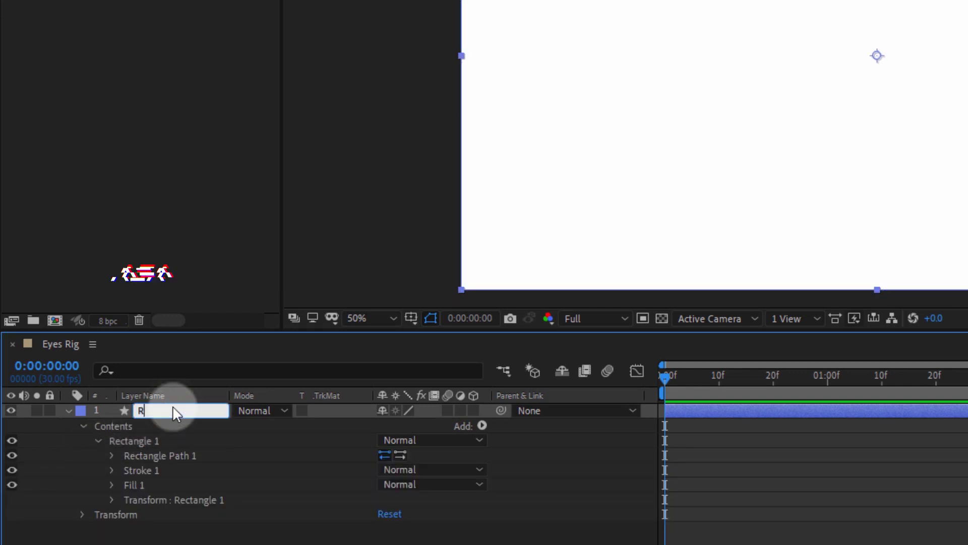
type("_Eye")
Set the R_Eye rectangle's Size to 350×350 and Roundness to 350, making a circle.
left_click(111, 456)
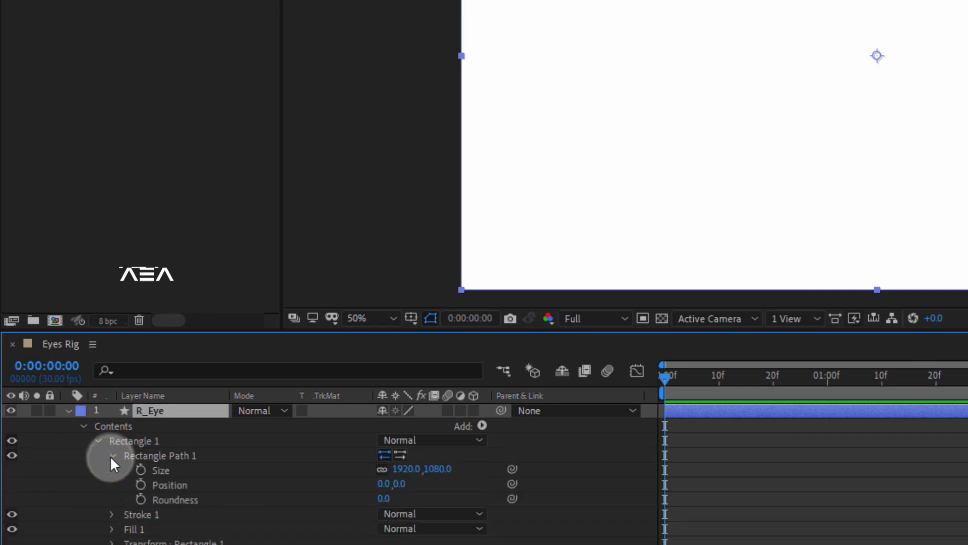
left_click(178, 474)
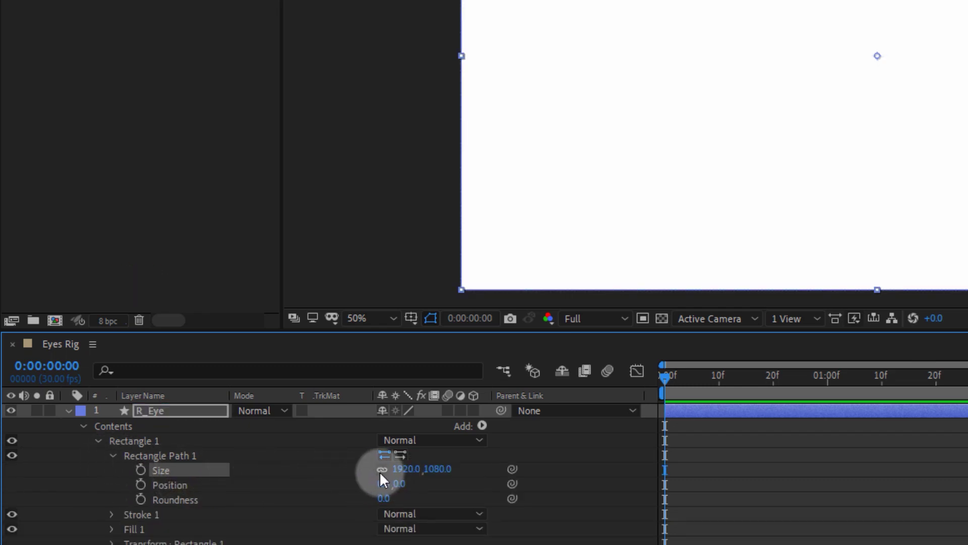
left_click(401, 470)
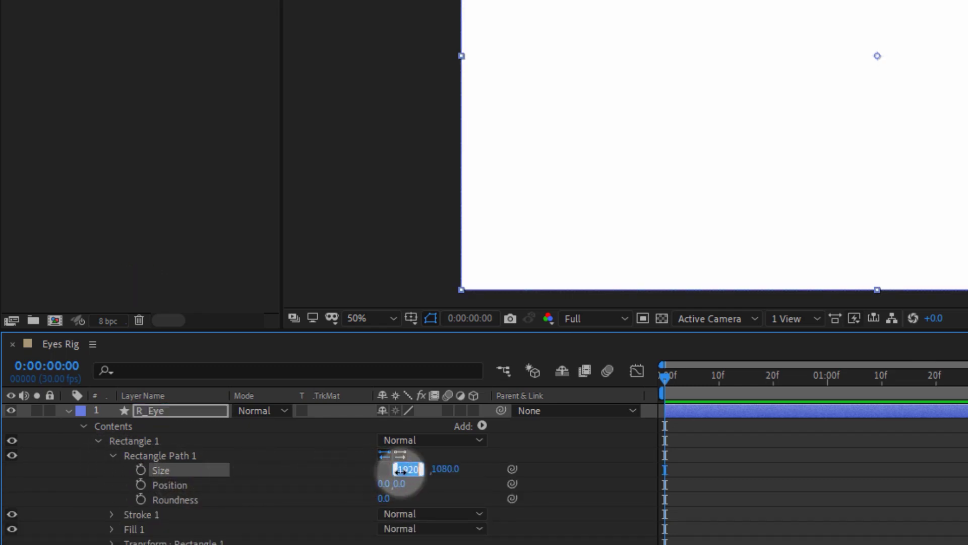
type("350")
left_click(345, 471)
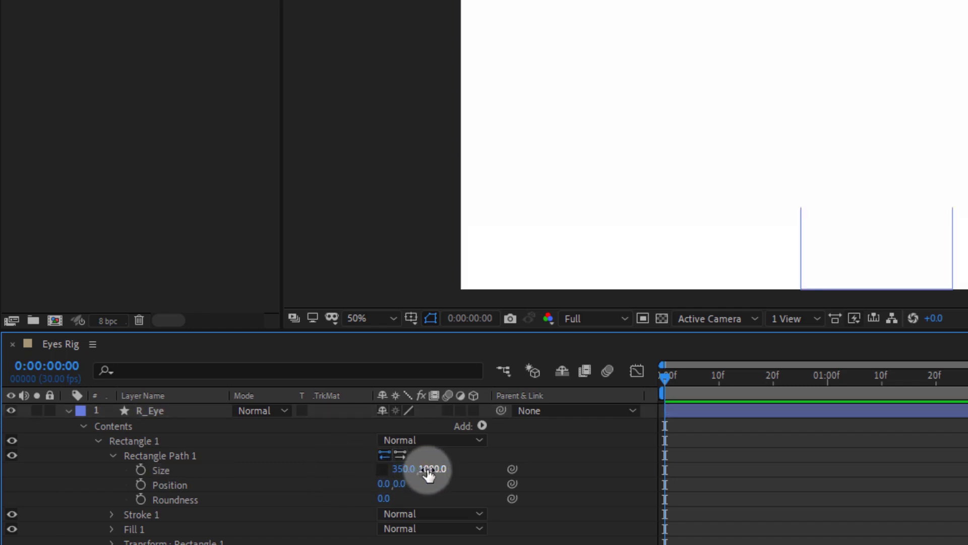
left_click(428, 469)
type("350")
key("Return")
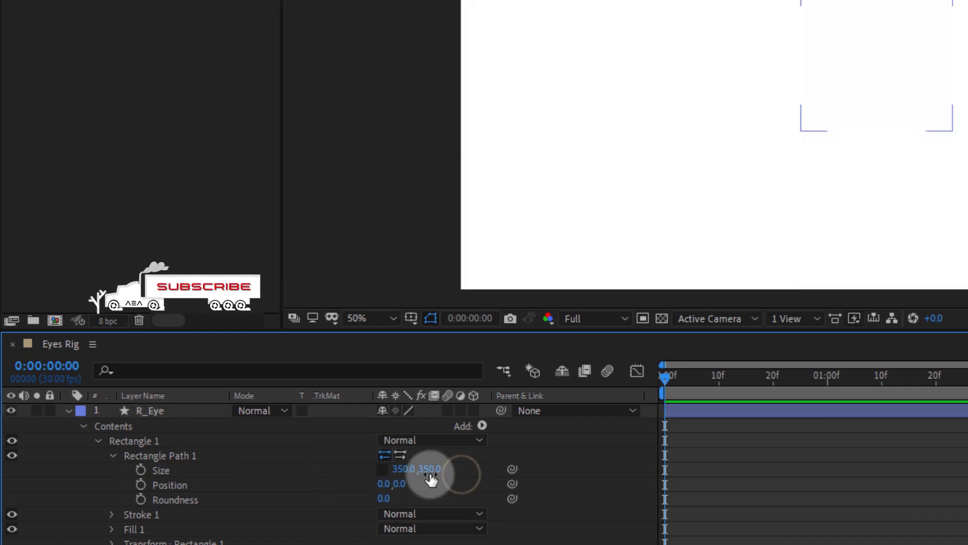
left_click(384, 470)
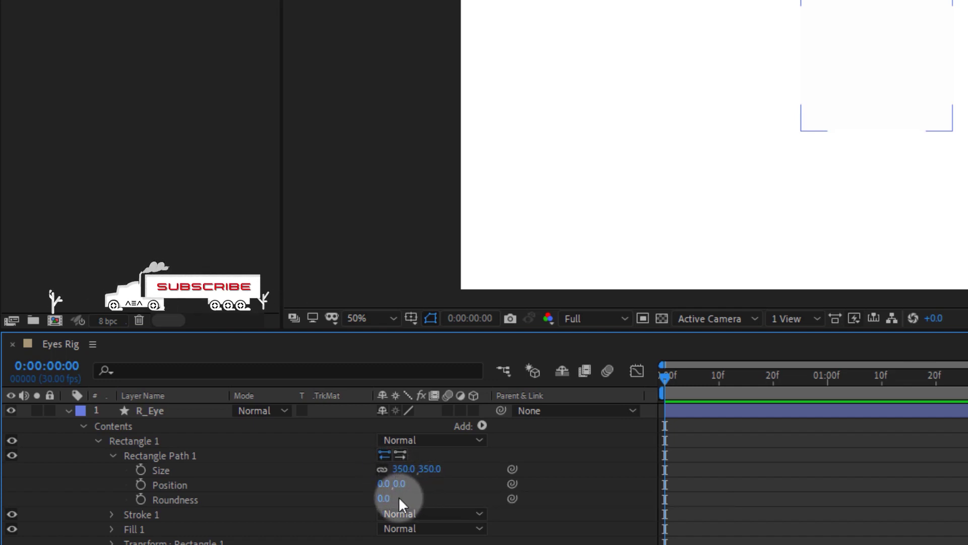
type("350")
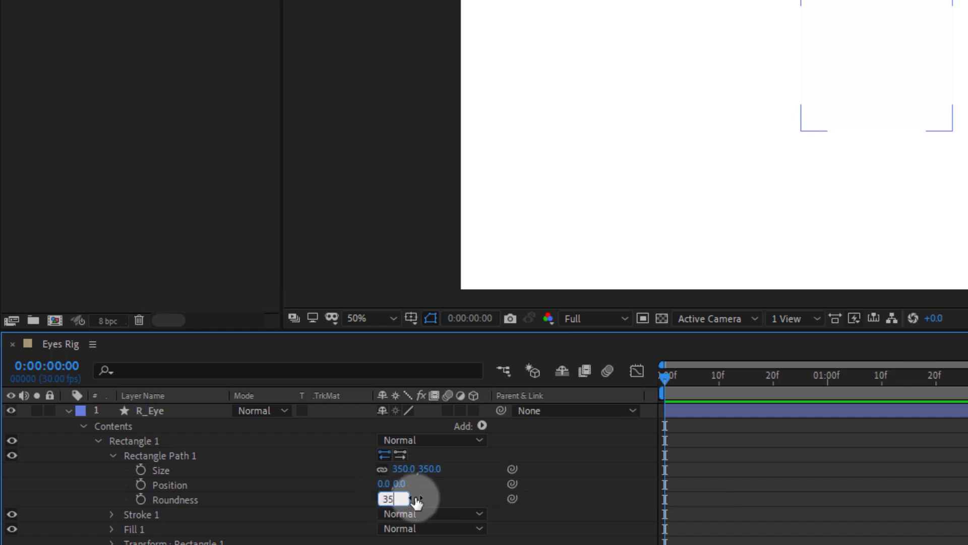
key("Return")
left_click(152, 410)
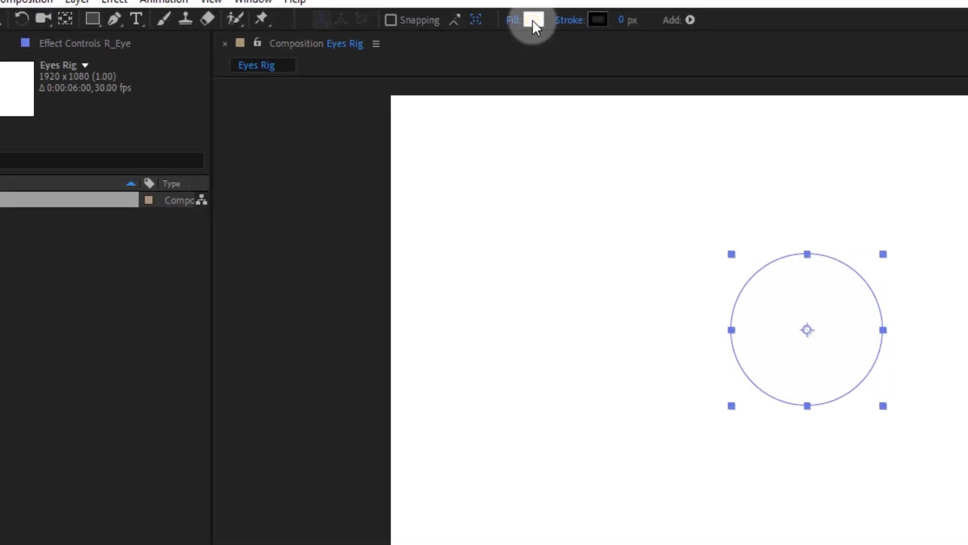
Change the R_Eye circle's fill colour to black (000000).
left_click(534, 20)
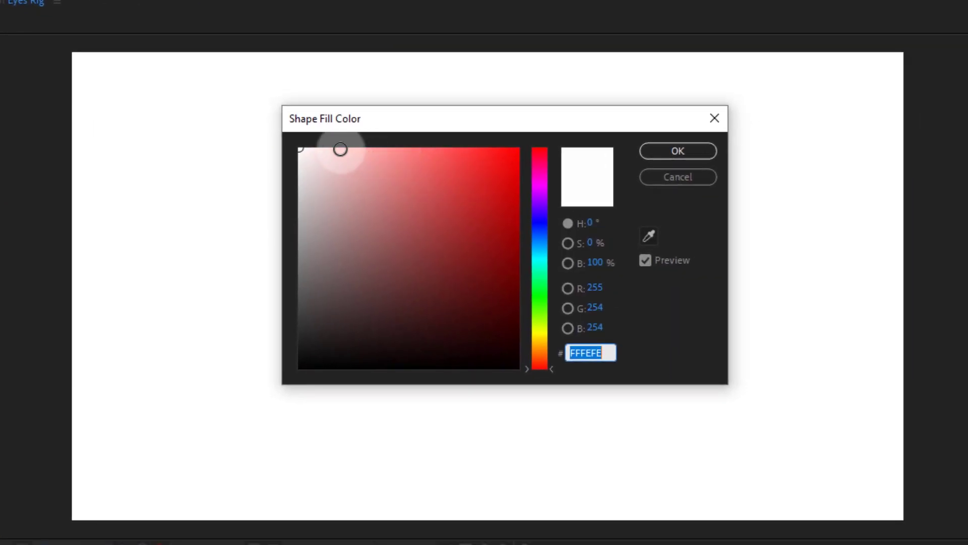
left_click_drag(300, 315, 281, 391)
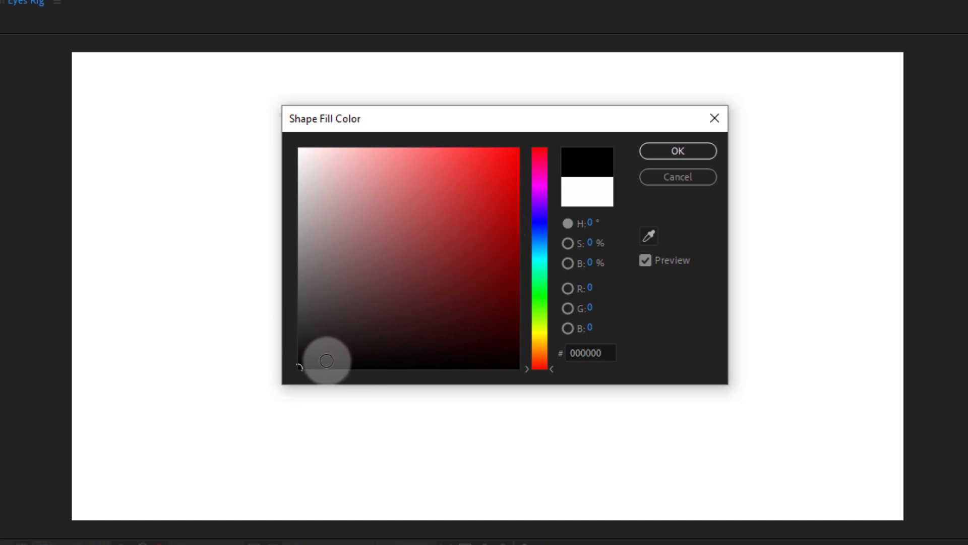
left_click(298, 346)
left_click(646, 150)
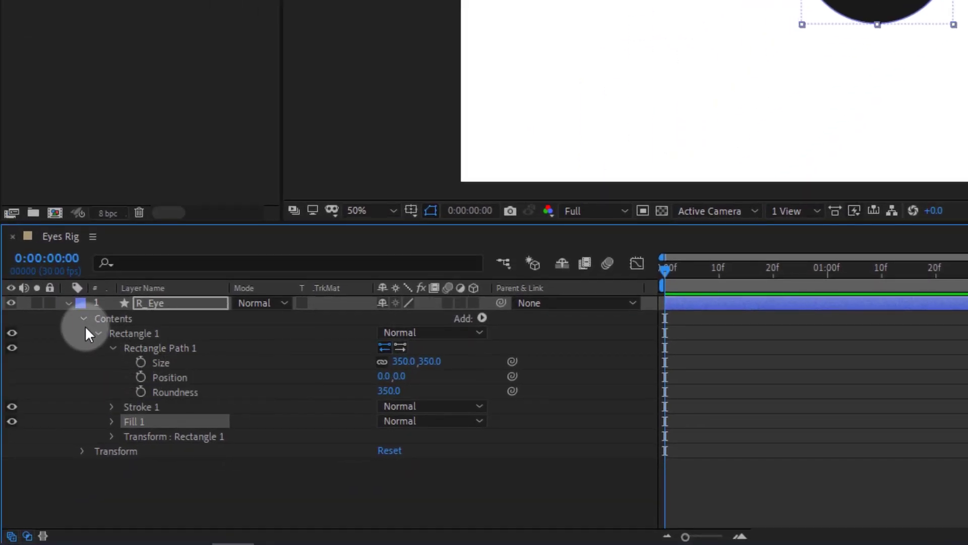
Duplicate R_Eye and name the copy 'Eye Controller'.
left_click(142, 302)
key("ctrl+d")
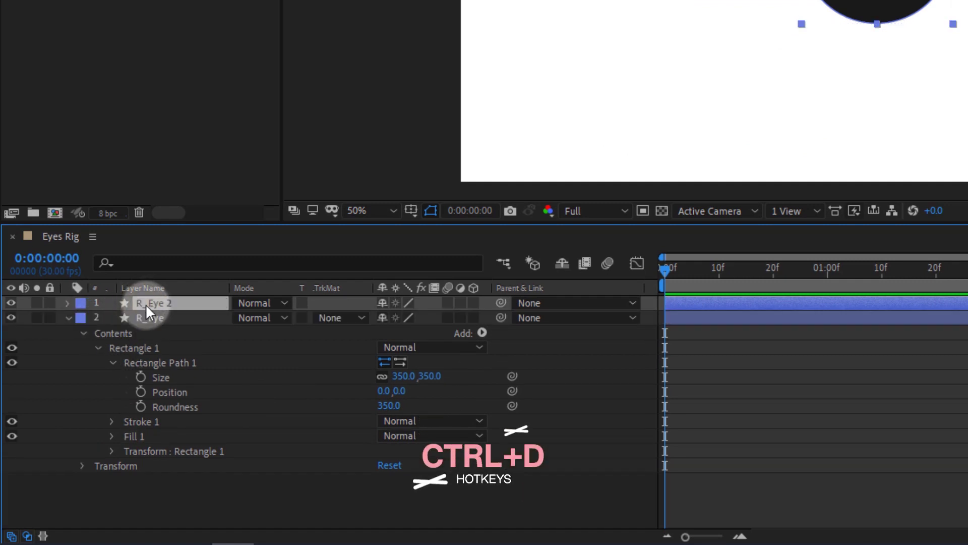
key("Return")
type("Eye Controller")
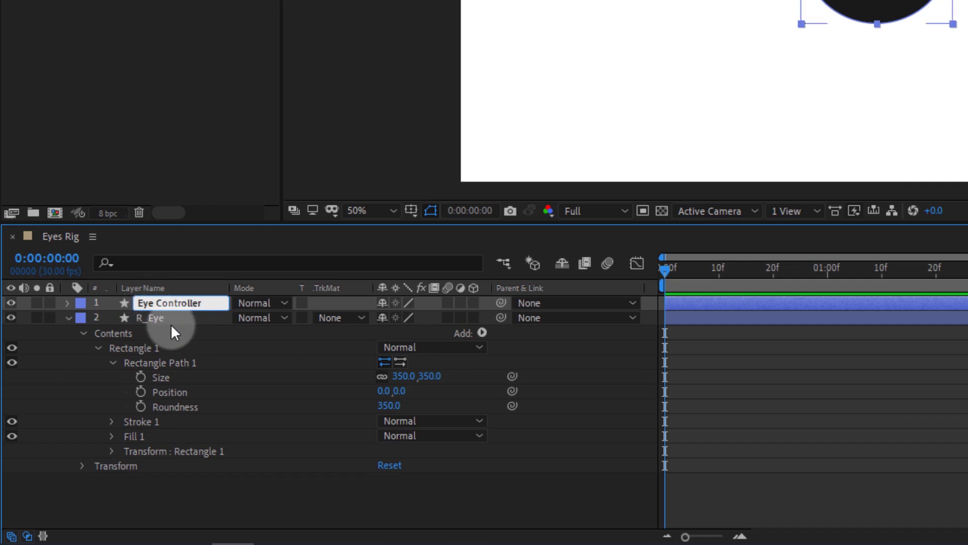
Link R_Eye's rectangle Size by expression to Eye Controller's rectangle Size.
left_click(66, 304)
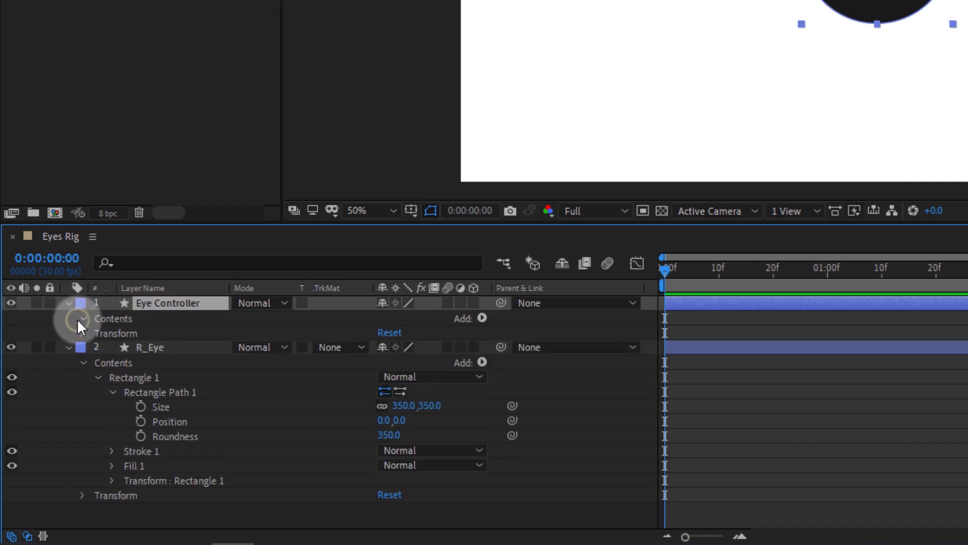
left_click(78, 319)
left_click(96, 332)
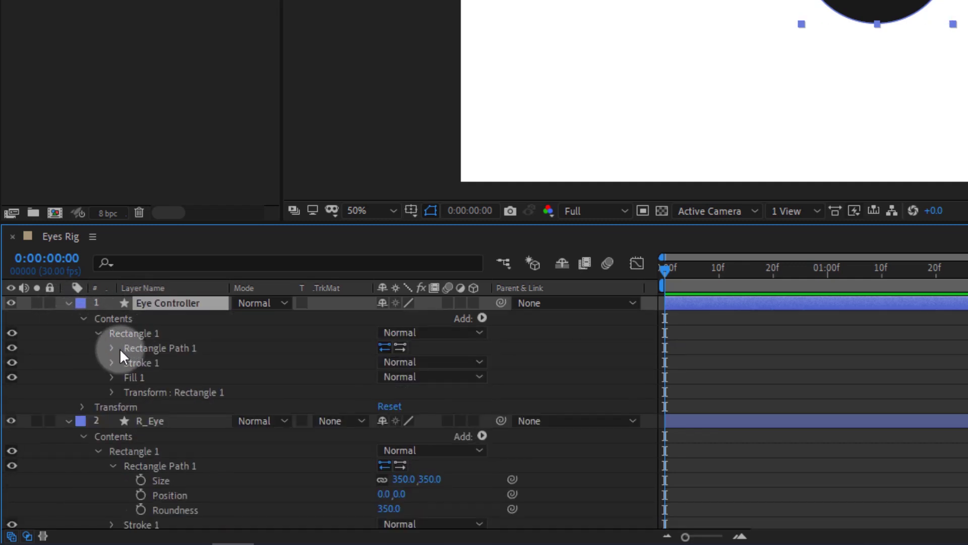
left_click(111, 348)
scroll(247, 360, "down", 2)
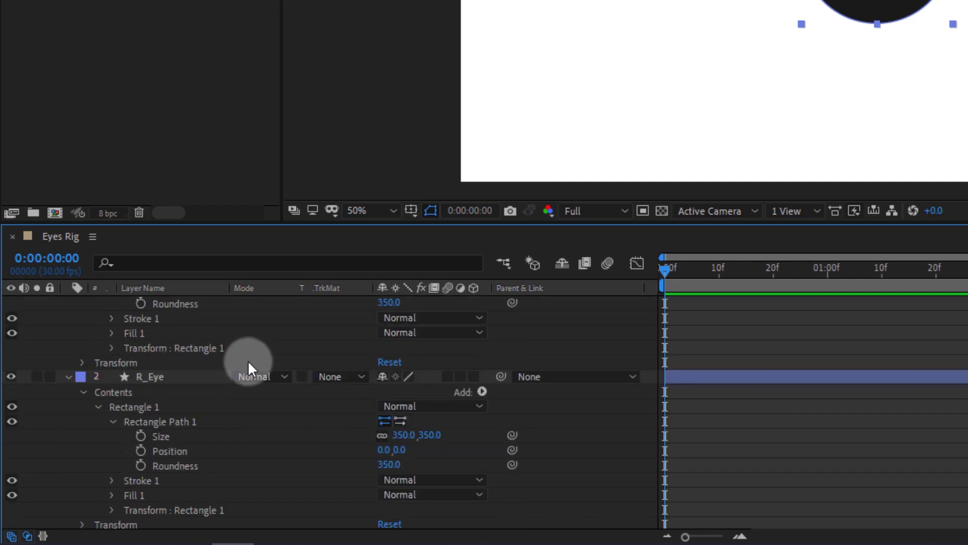
scroll(151, 434, "up", 1)
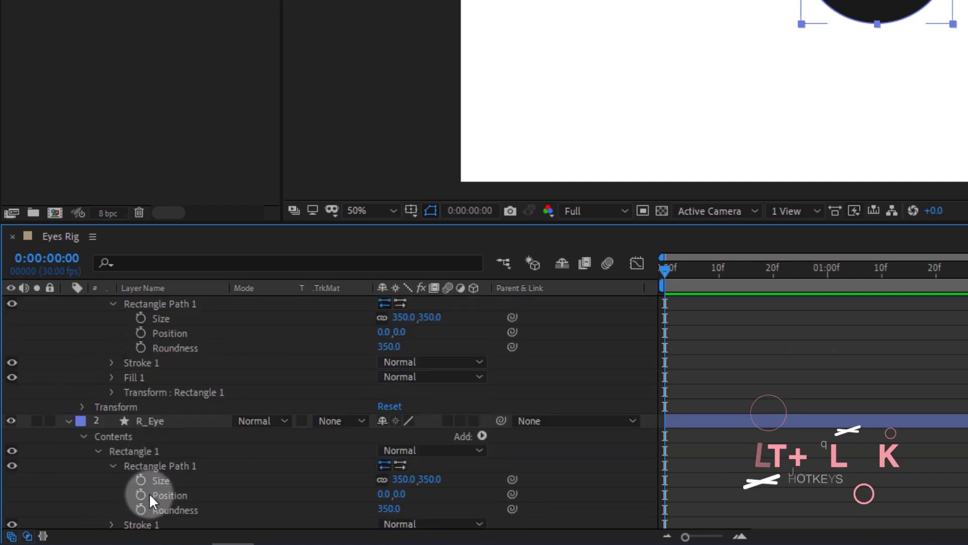
left_click(140, 480, "alt")
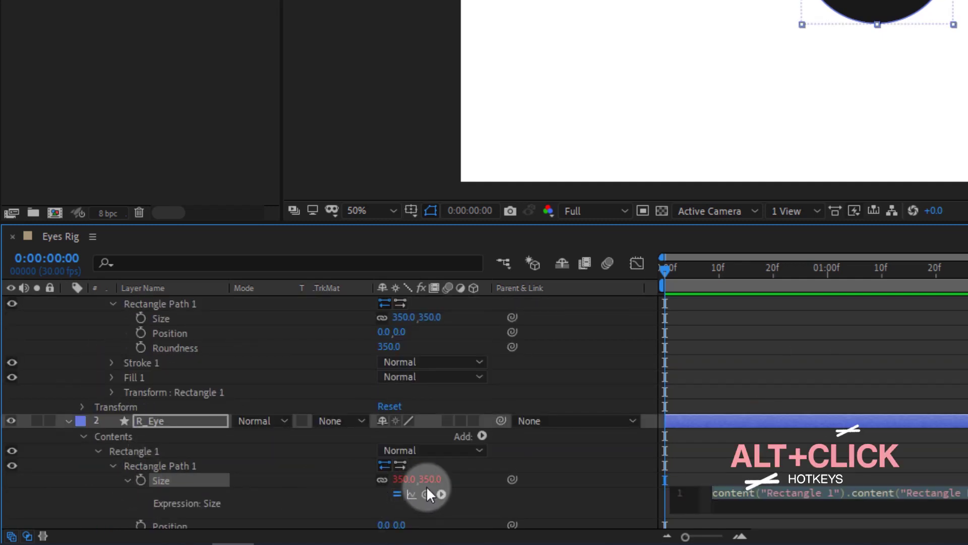
left_click_drag(426, 493, 161, 319)
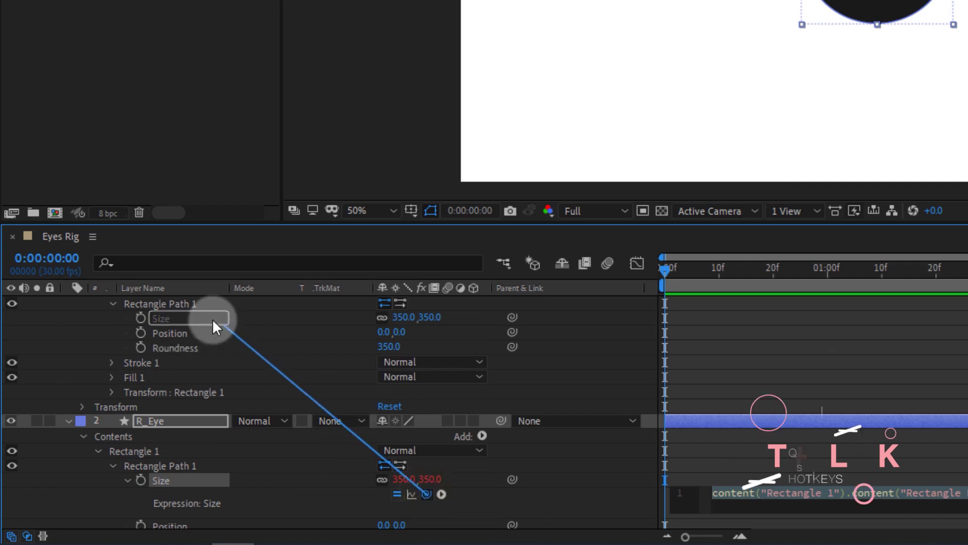
left_click(120, 327)
Collapse the layer properties and duplicate R_Eye to make a second eye.
scroll(107, 355, "up", 1)
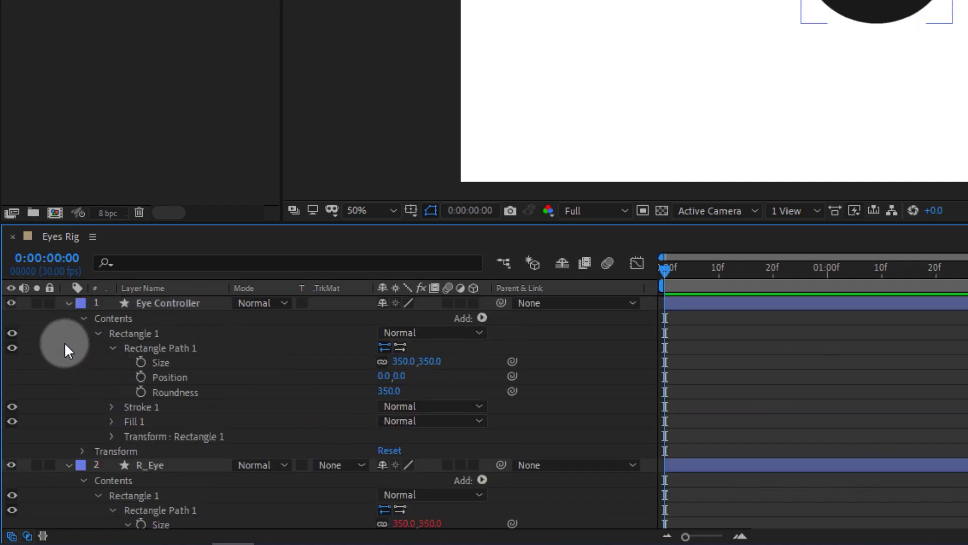
left_click(68, 465)
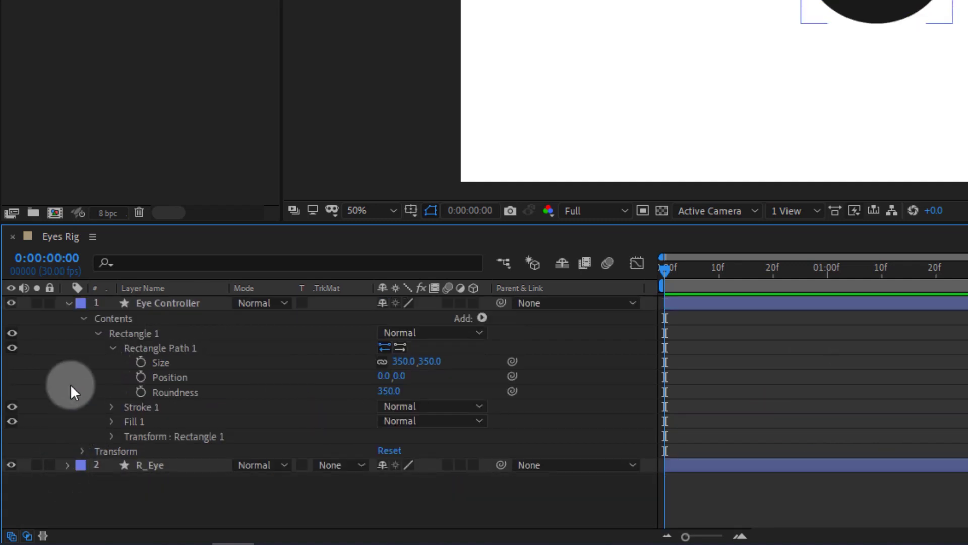
left_click(67, 302)
left_click(156, 318)
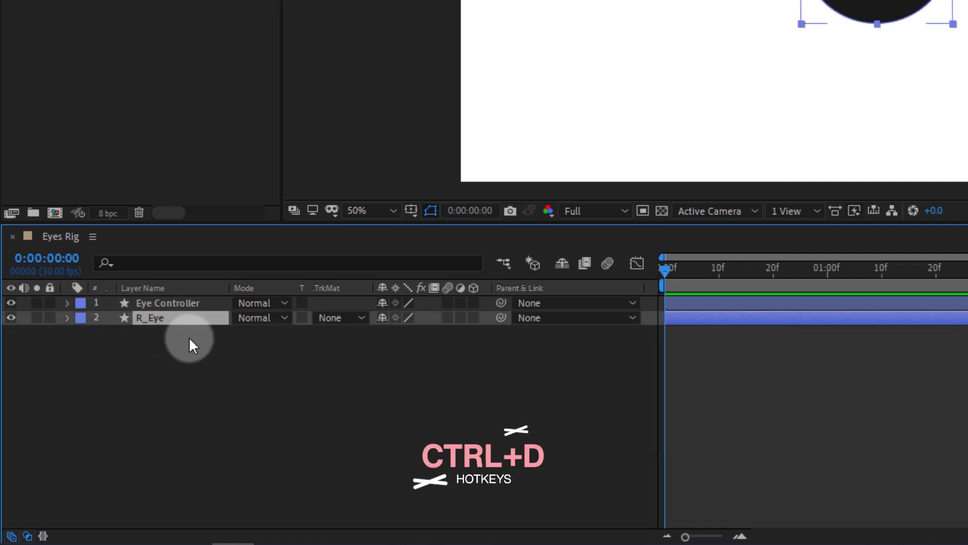
key("ctrl+d")
Place the duplicate eye beside R_Eye, shift both toward centre, and move Eye Controller top-right.
left_click_drag(521, 319, 672, 326)
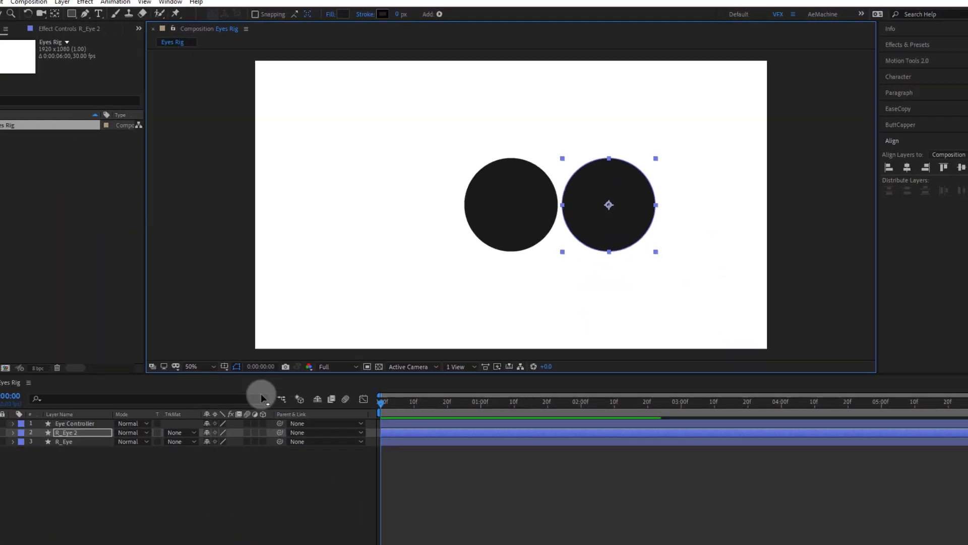
left_click(76, 439)
left_click(70, 433, "shift")
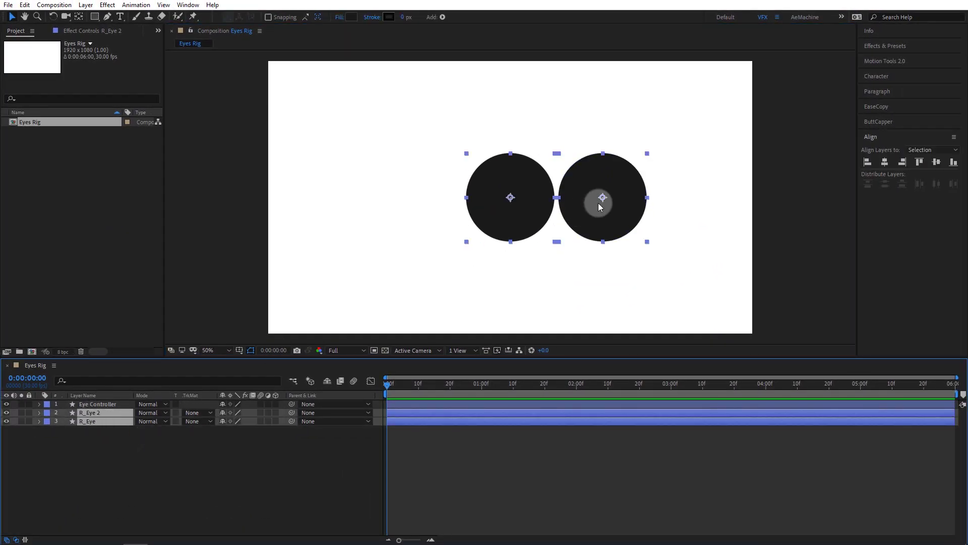
left_click_drag(599, 206, 563, 216)
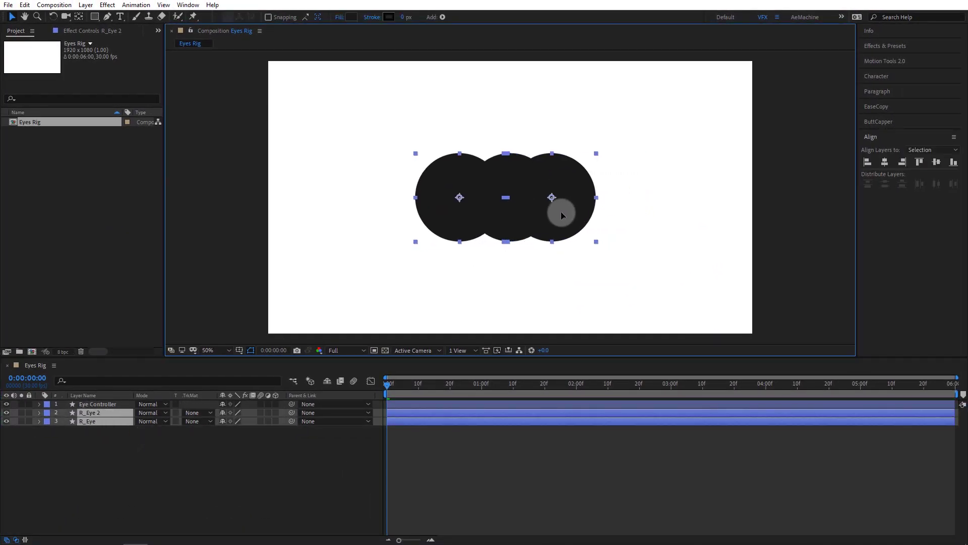
left_click(93, 404)
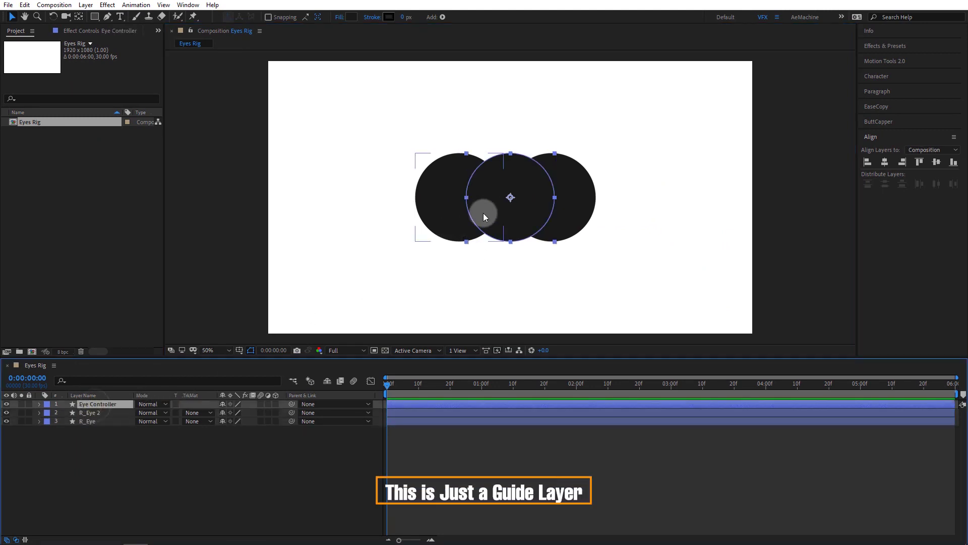
left_click_drag(514, 208, 707, 124)
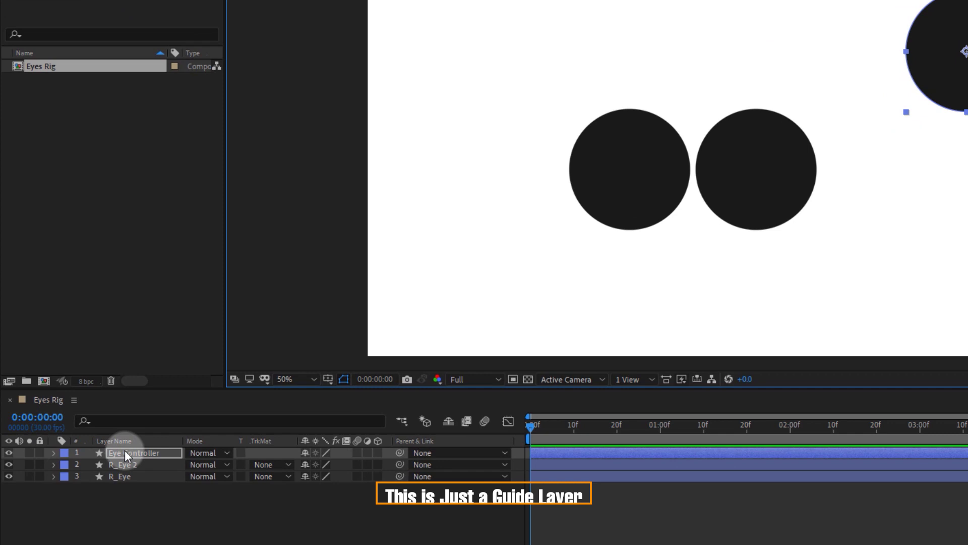
Turn Eye Controller into a guide layer and rename R_Eye 2 to L_Eye.
right_click(92, 403)
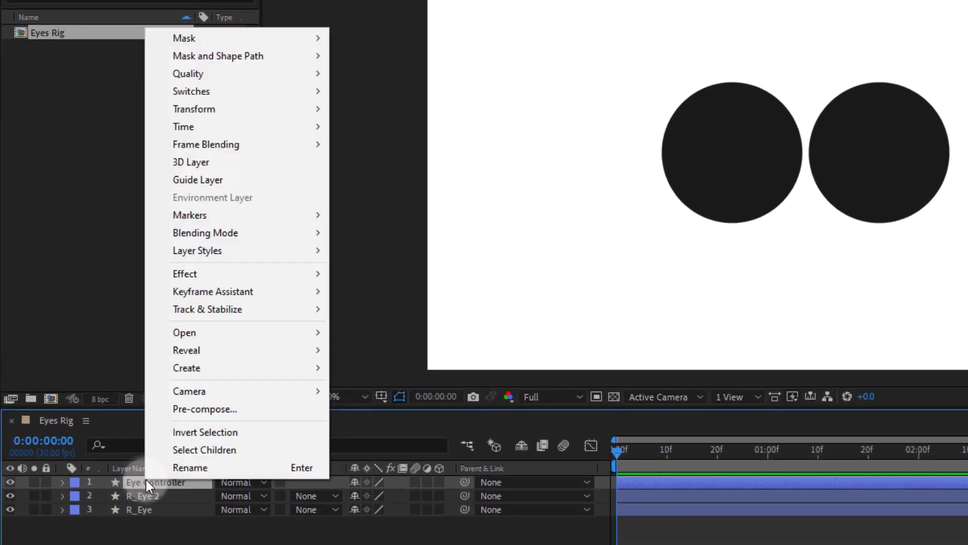
left_click(223, 185)
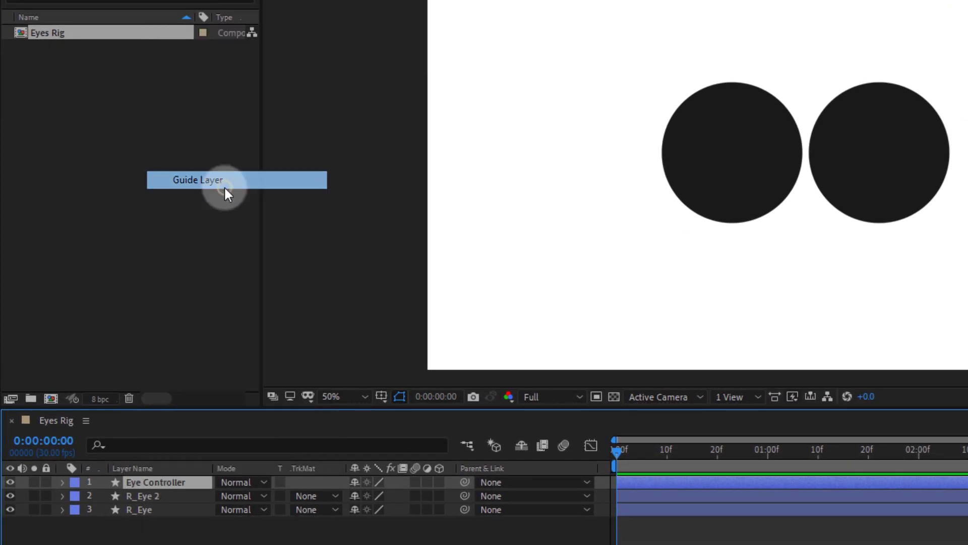
left_click(155, 497)
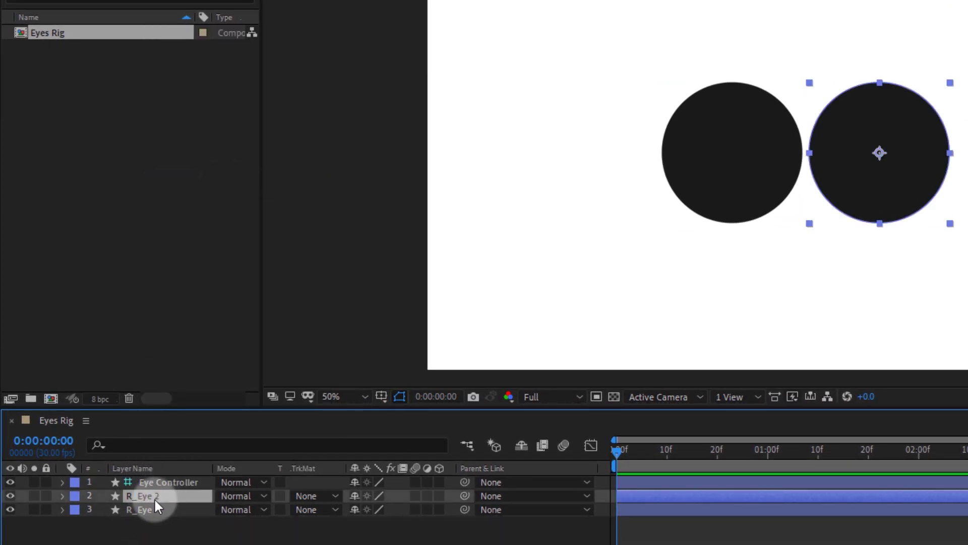
key("Return")
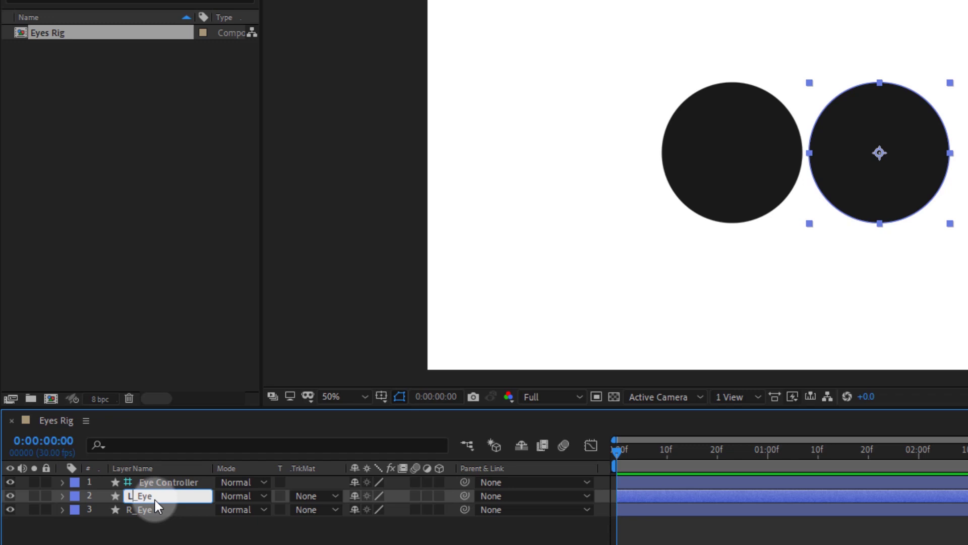
key("Return")
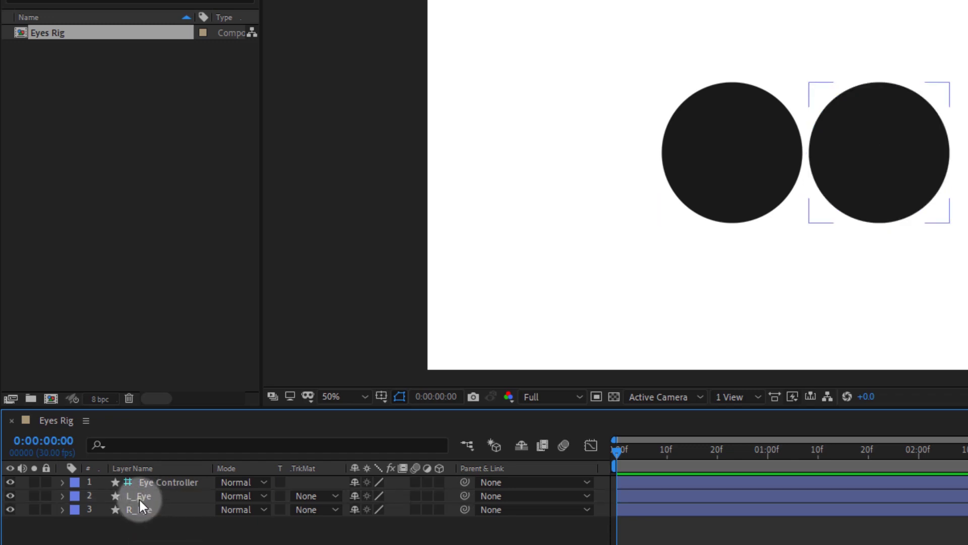
left_click(138, 498)
left_click(154, 538)
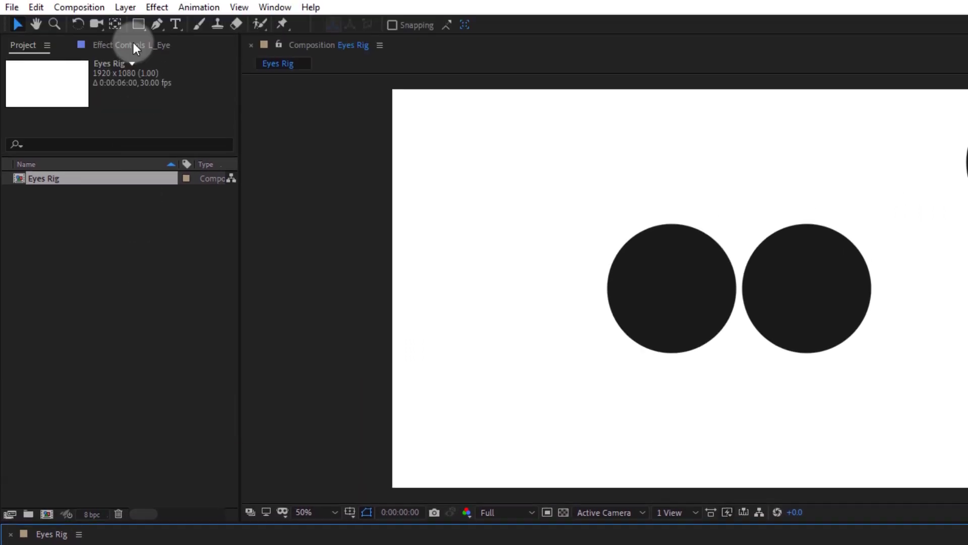
Add a comp-sized ellipse shape layer with a near-white F6F2F2 fill.
left_click(137, 24)
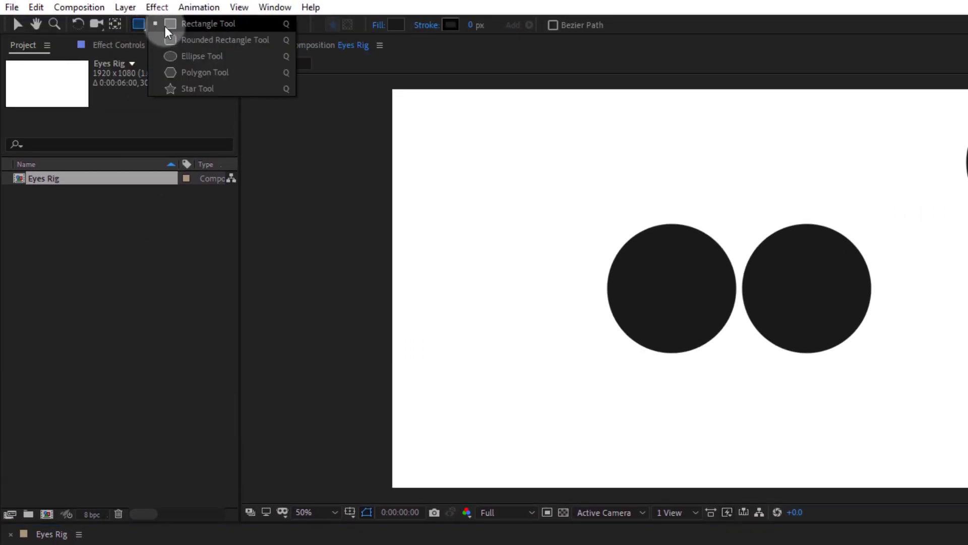
left_click(194, 56)
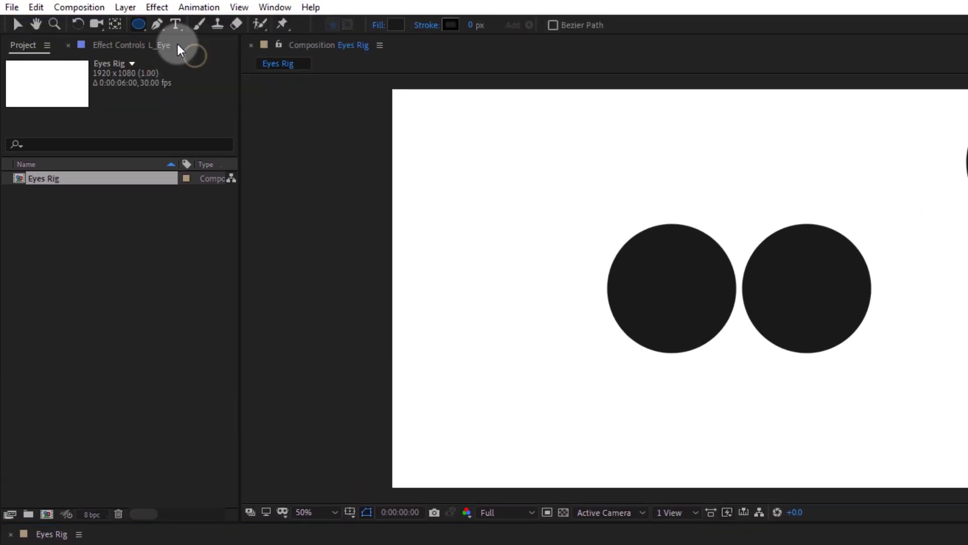
double_click(140, 24)
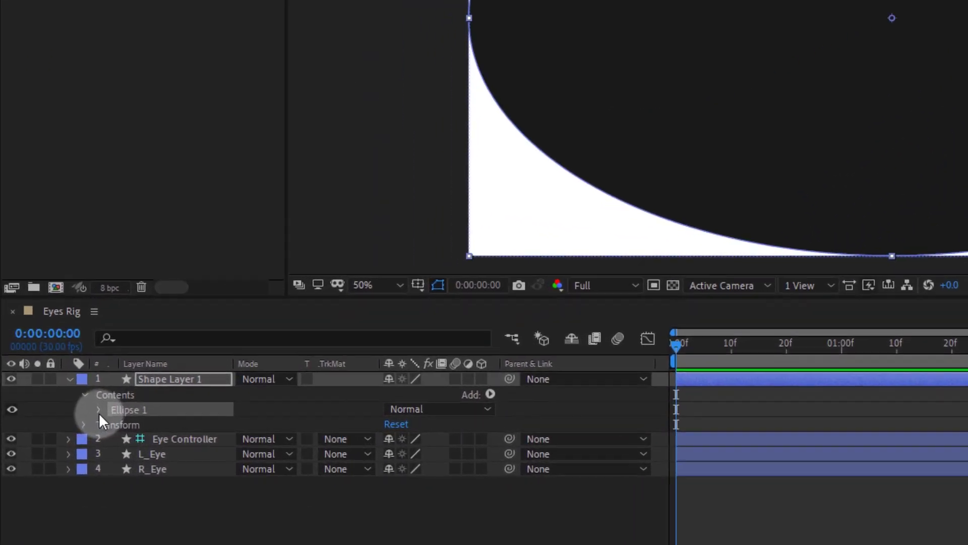
left_click(92, 404)
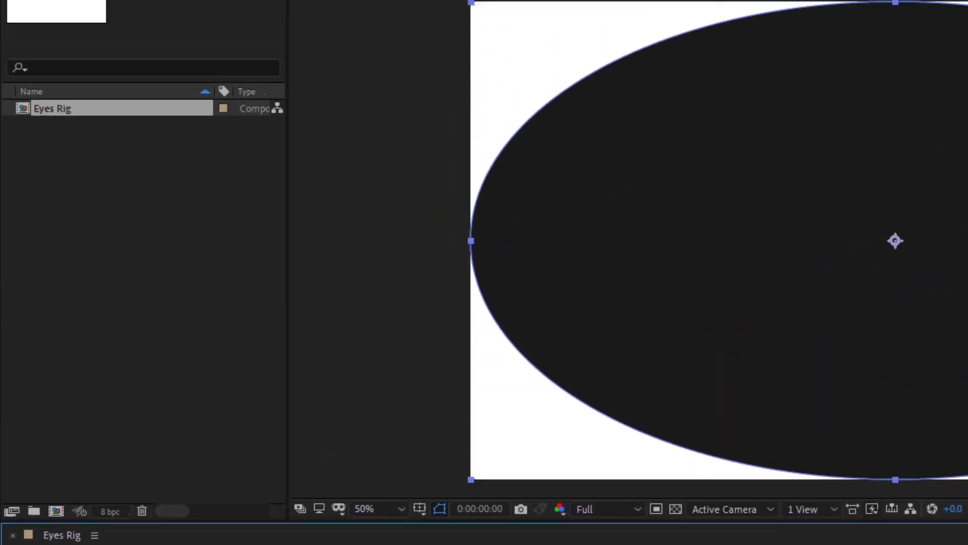
left_click(387, 18)
left_click(443, 134)
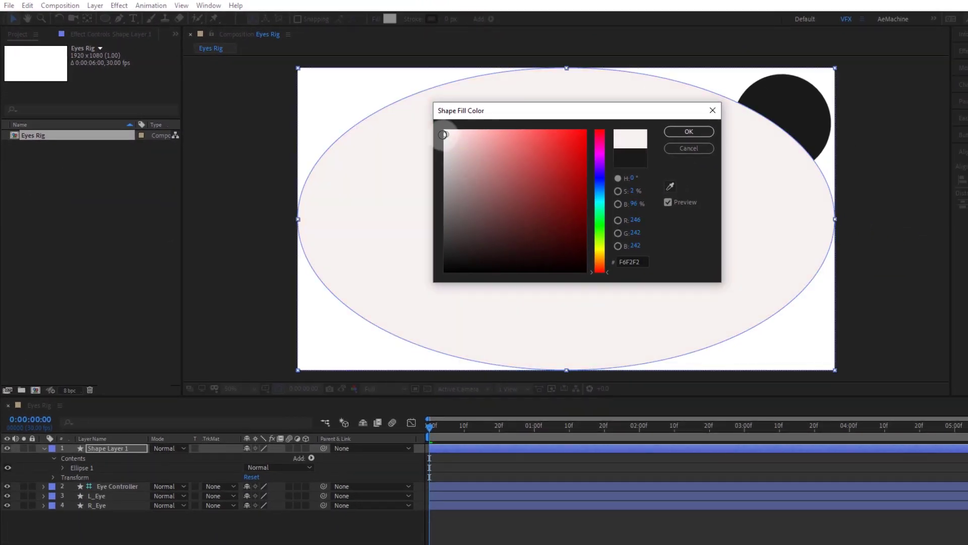
left_click(689, 131)
Resize the ellipse path to 200×200 and centre it on the R_Eye circle.
left_click(63, 468)
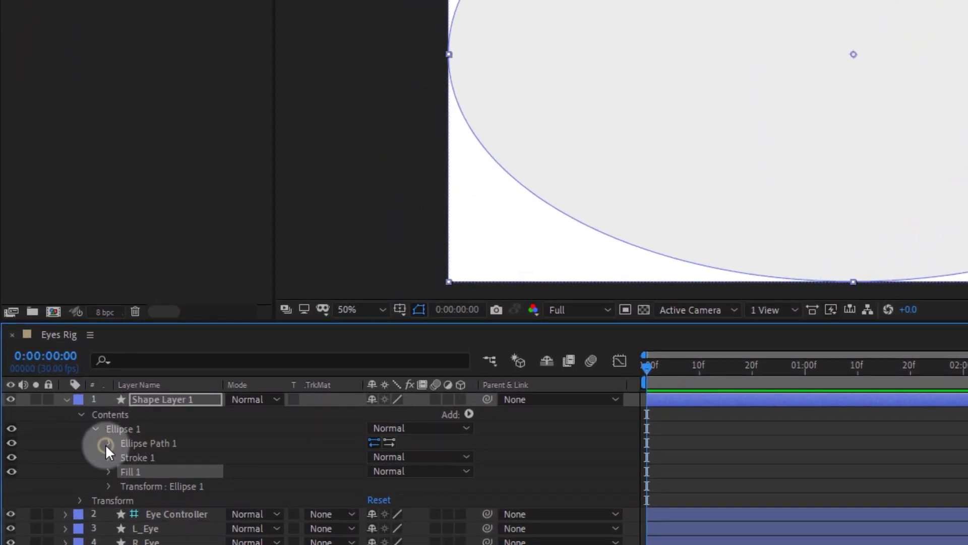
left_click(78, 472)
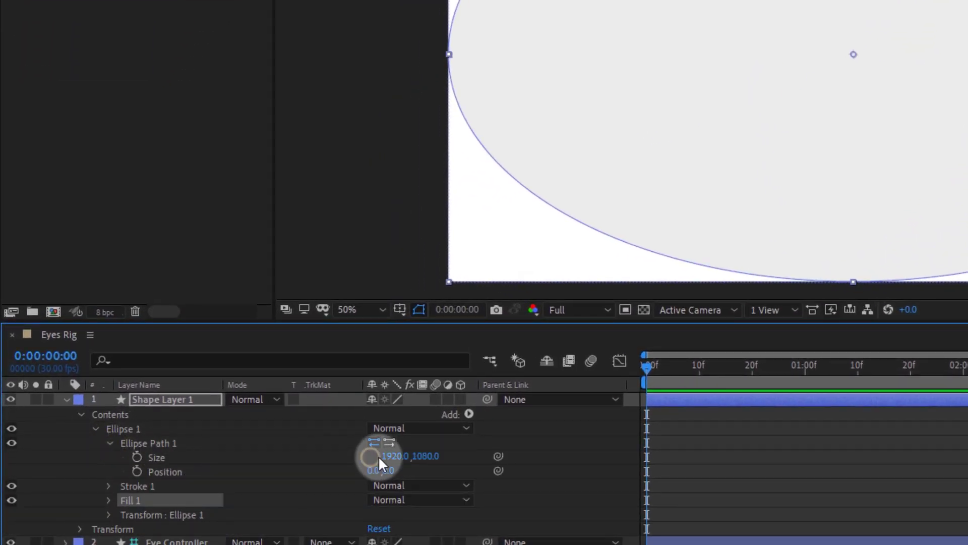
left_click(393, 456)
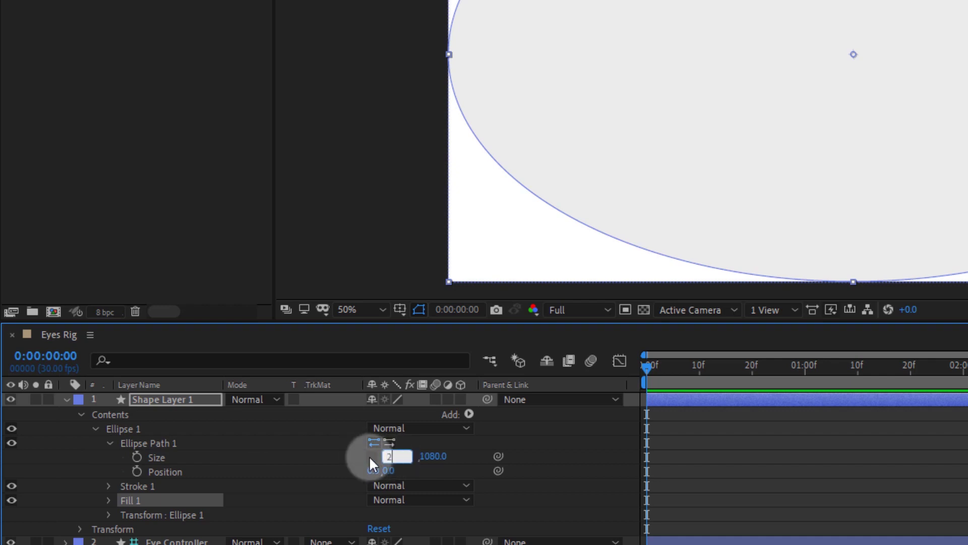
type("00")
key("Tab")
type("20")
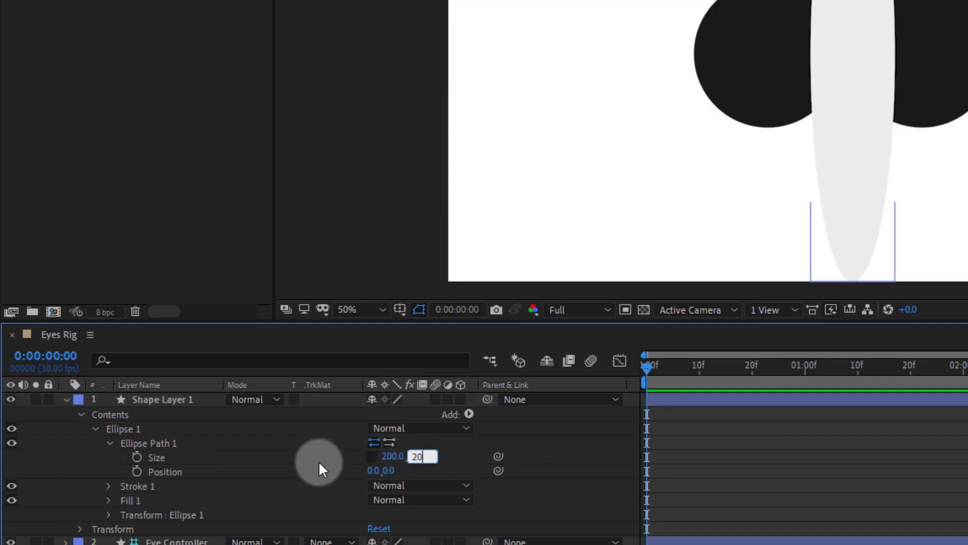
type("0")
key("Return")
left_click_drag(872, 69, 704, 86)
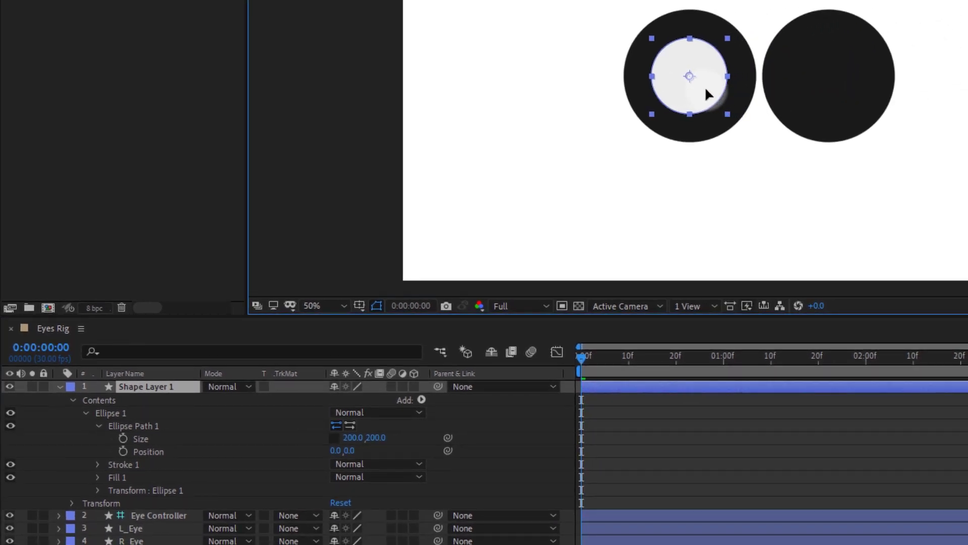
key("Return")
Name the pupil shape layer 'R_Eye Pupil'.
left_click(59, 386)
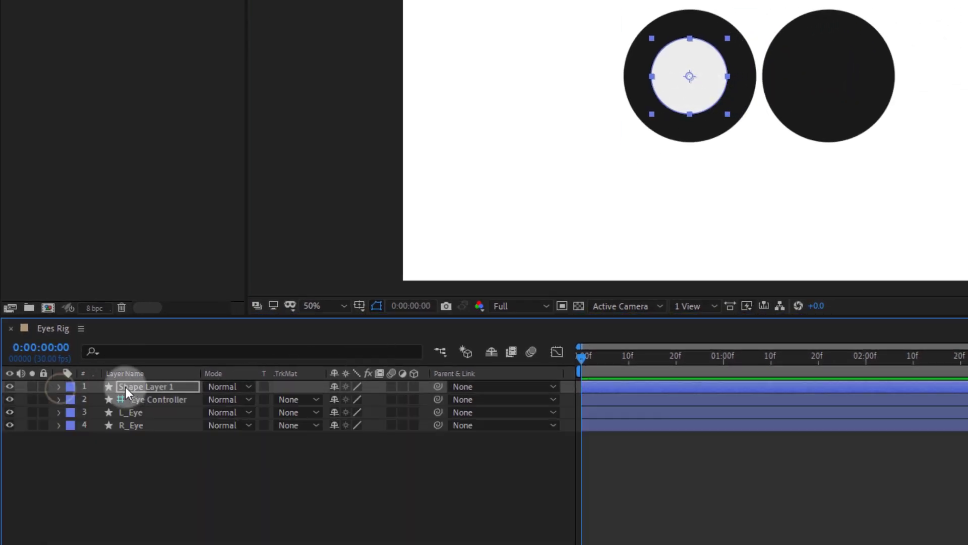
type("R_Eye Pupil")
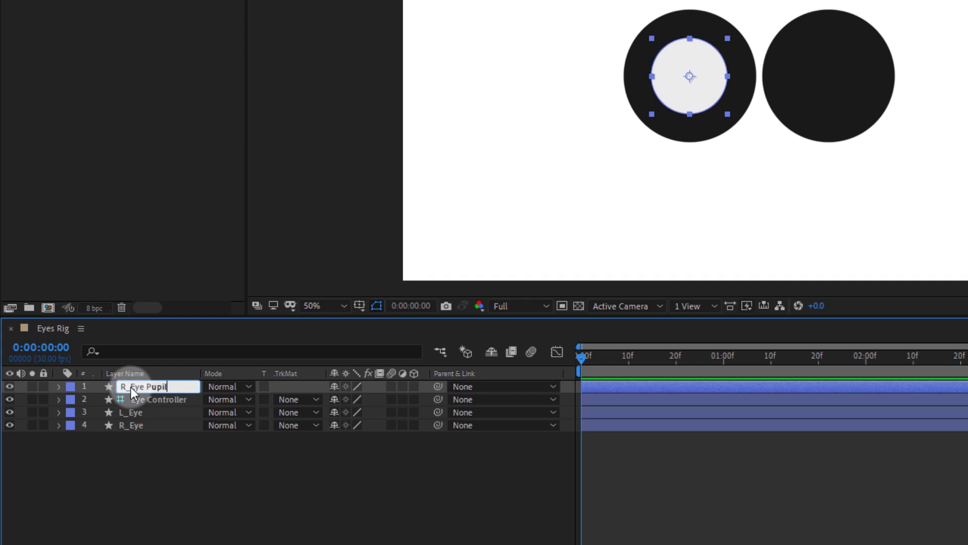
left_click(135, 435)
Duplicate the pupil, centre the copy inside L_Eye, and name it 'L_Eye Pupil'.
left_click(141, 385)
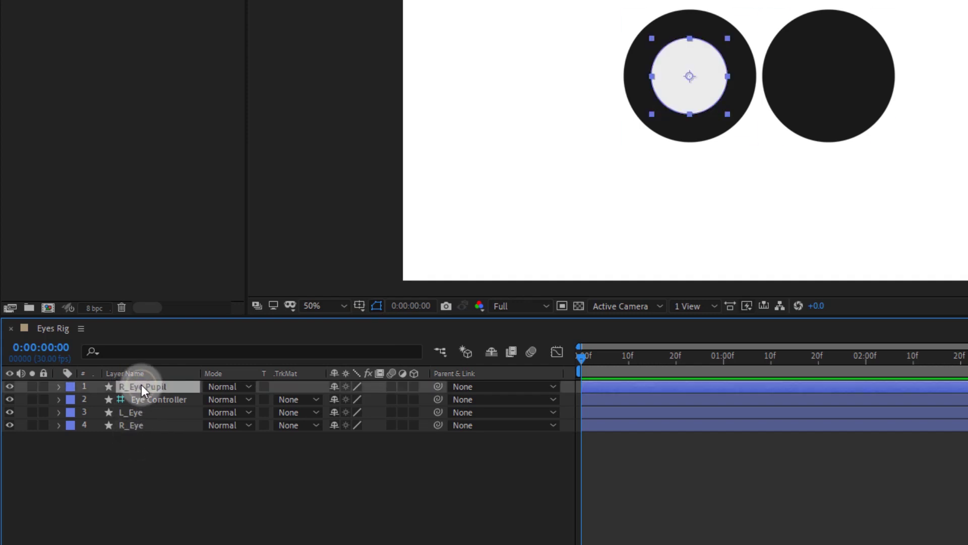
key("ctrl+d")
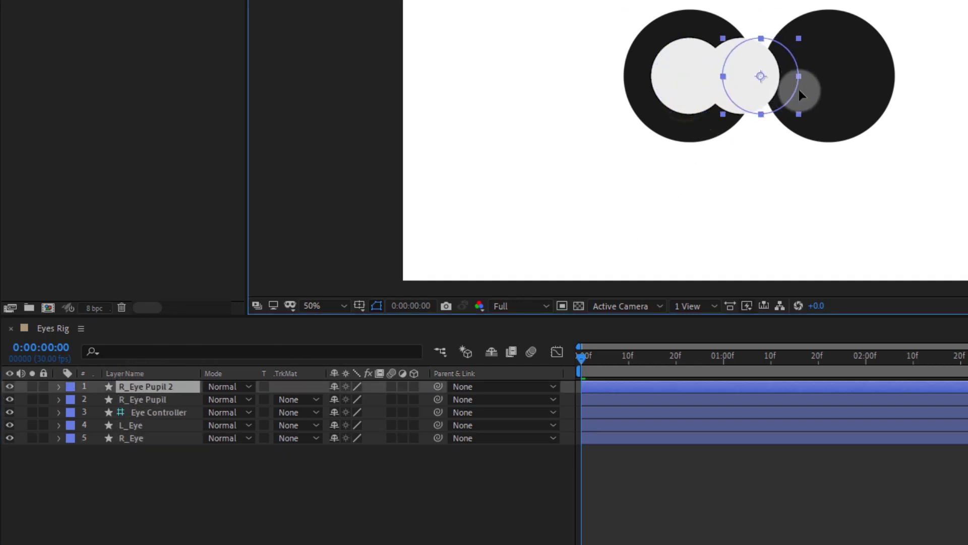
left_click_drag(689, 101, 824, 99)
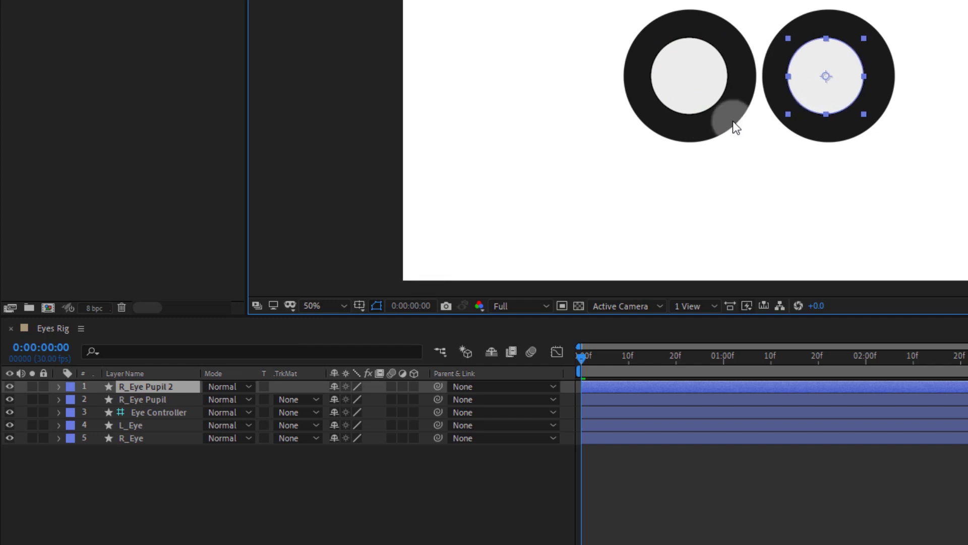
left_click_drag(836, 81, 840, 78)
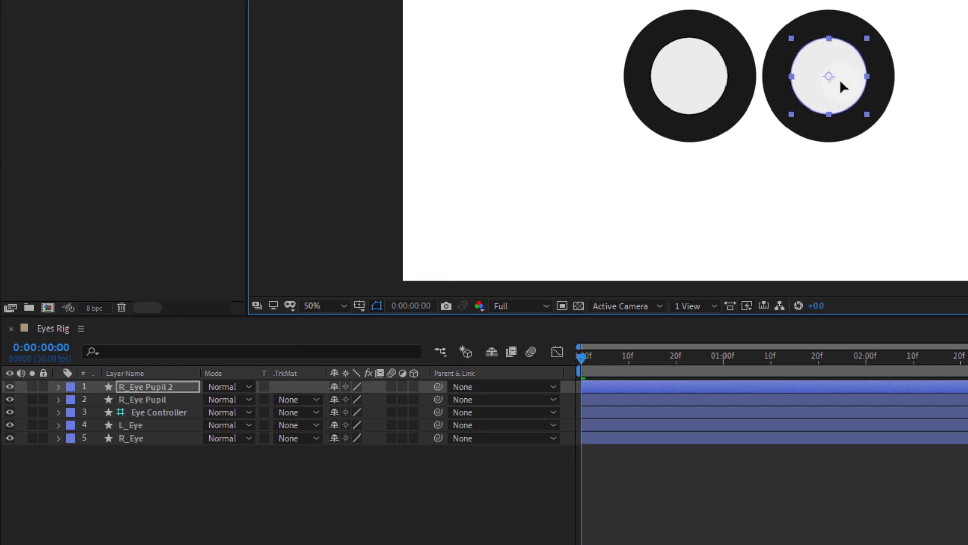
left_click(125, 359)
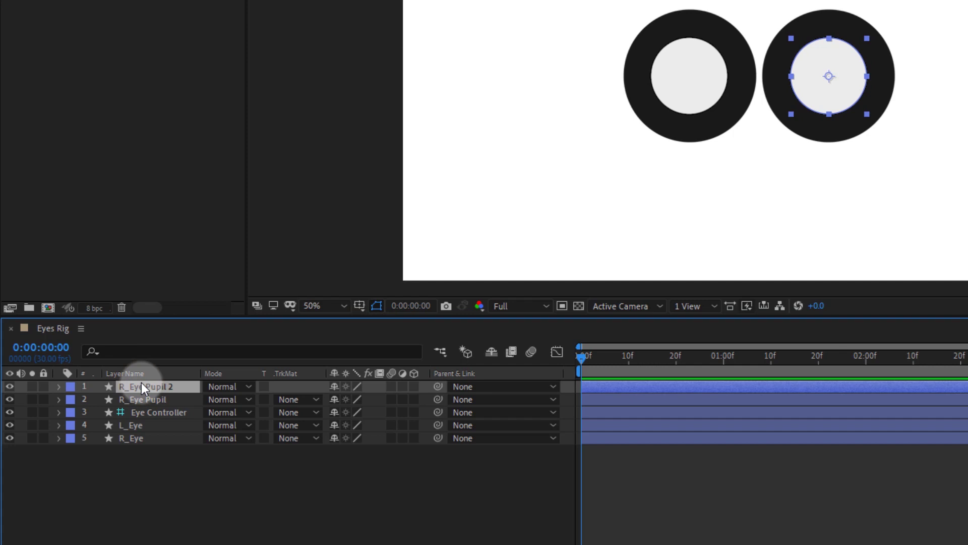
key("BackSpace")
key("BackSpace")
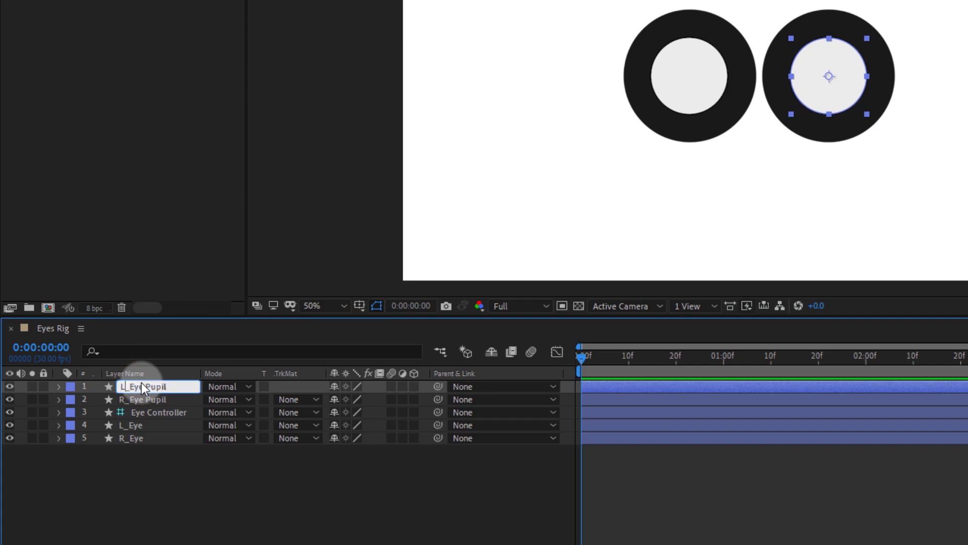
left_click(134, 461)
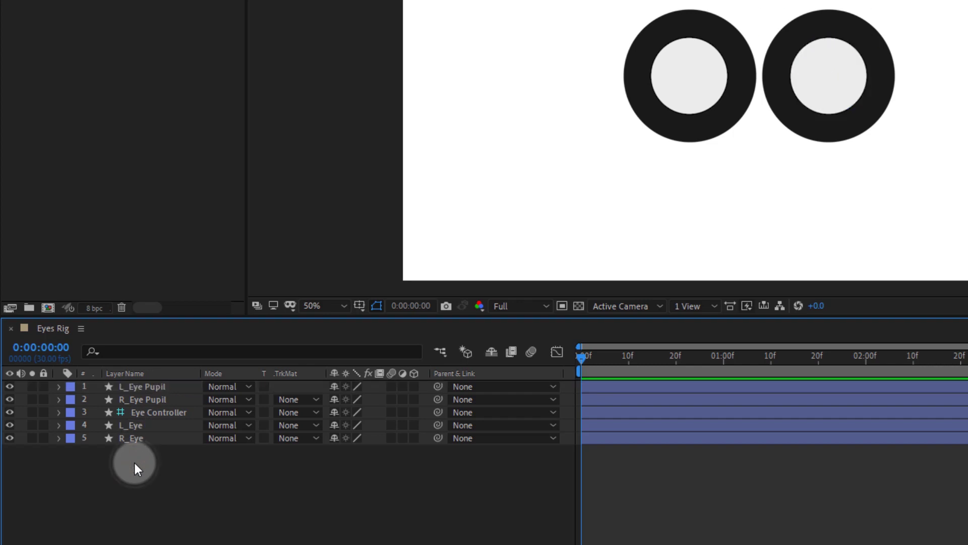
left_click(148, 399)
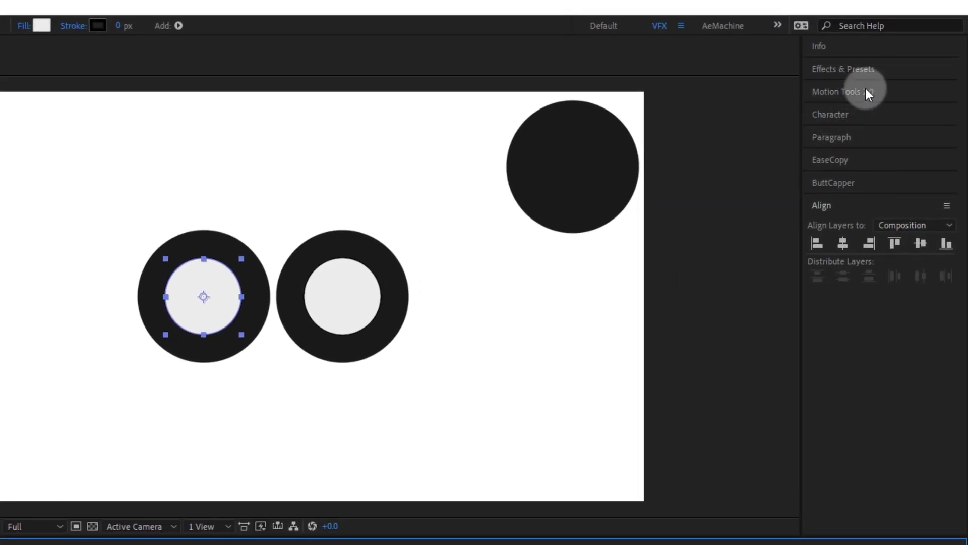
Apply Set Matte to R_Eye Pupil with R_Eye as the matte layer.
left_click(879, 75)
left_click(879, 85)
type("se")
type("t")
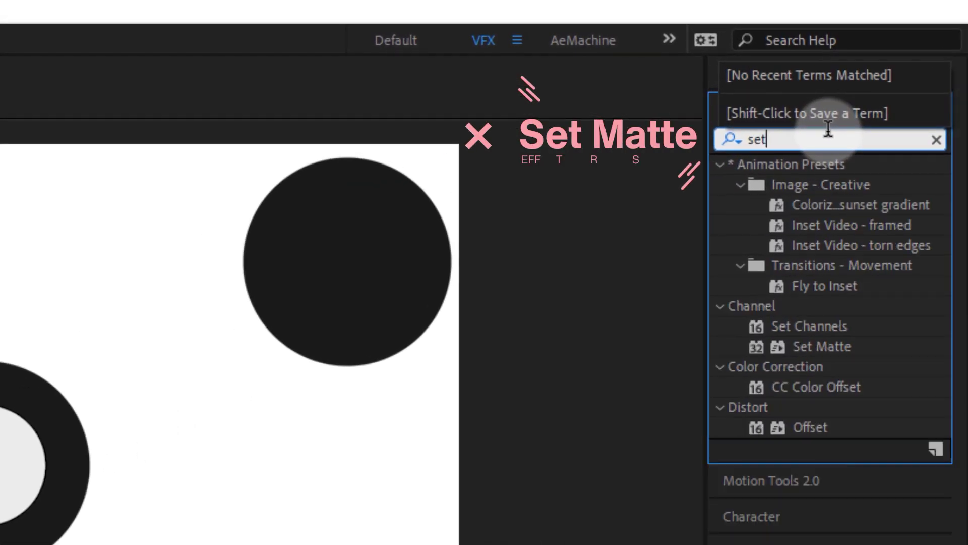
left_click_drag(810, 344, 725, 344)
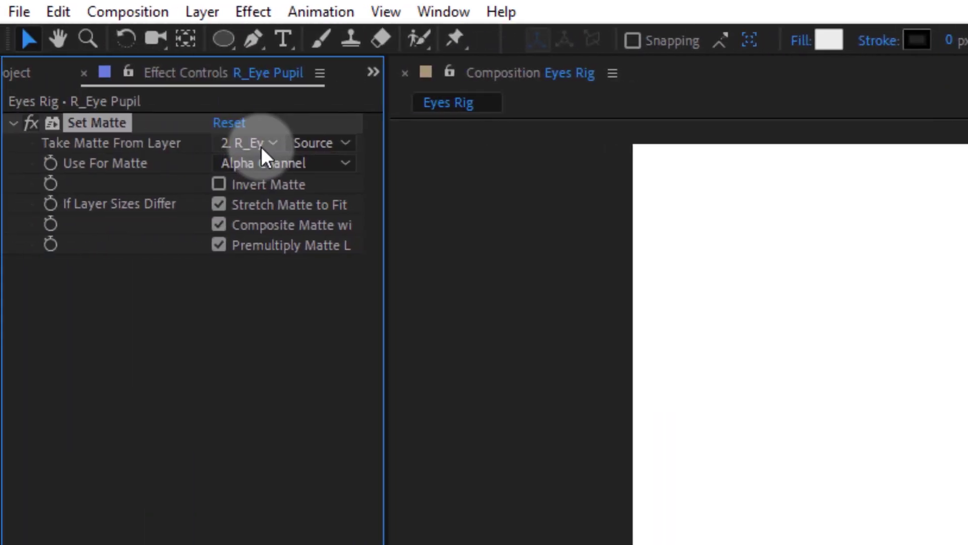
left_click(261, 146)
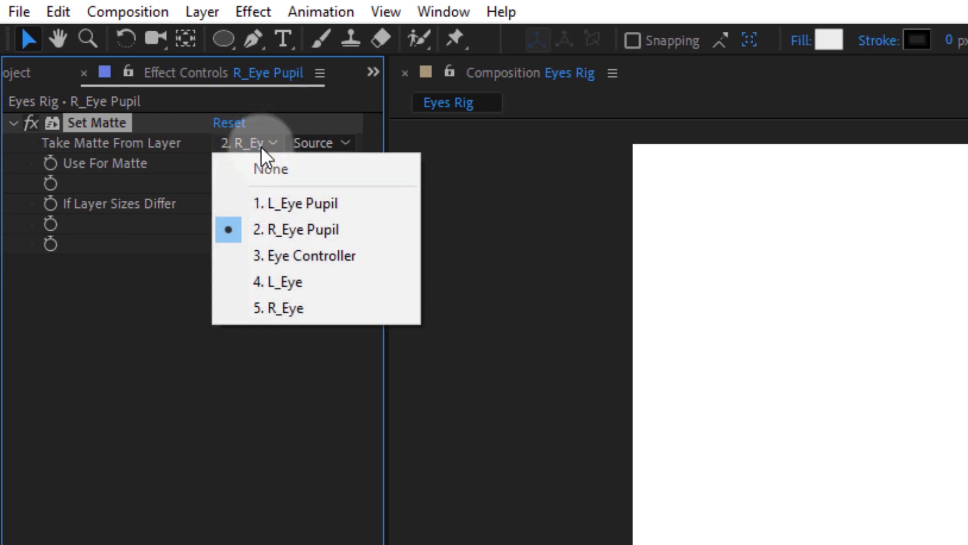
left_click(299, 307)
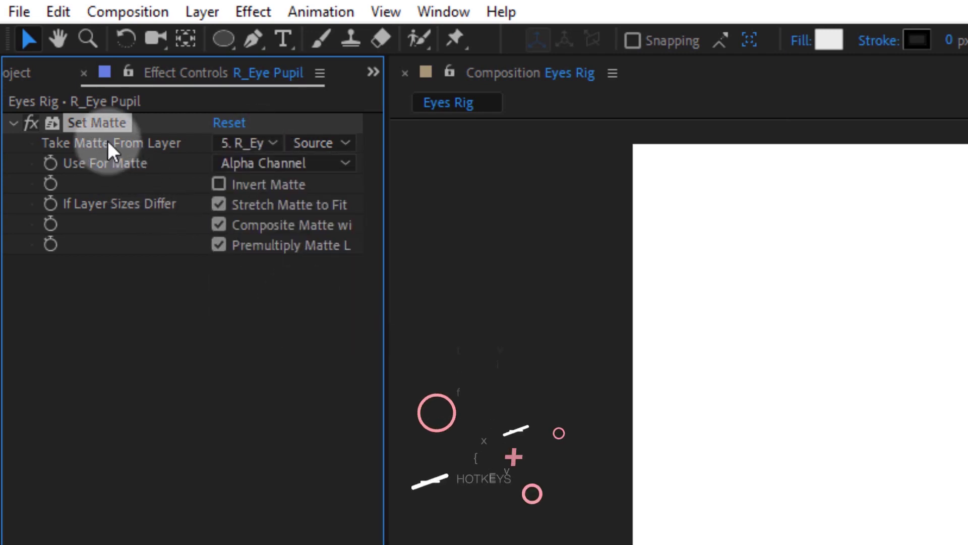
Copy Set Matte onto L_Eye Pupil, set its matte layer to L_Eye, and test.
left_click(102, 122)
key("ctrl+c")
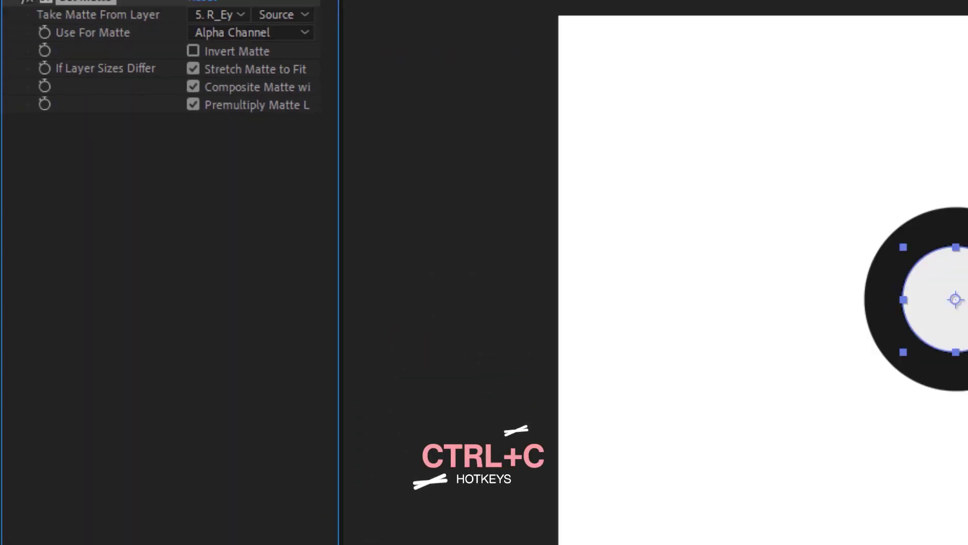
left_click(141, 320)
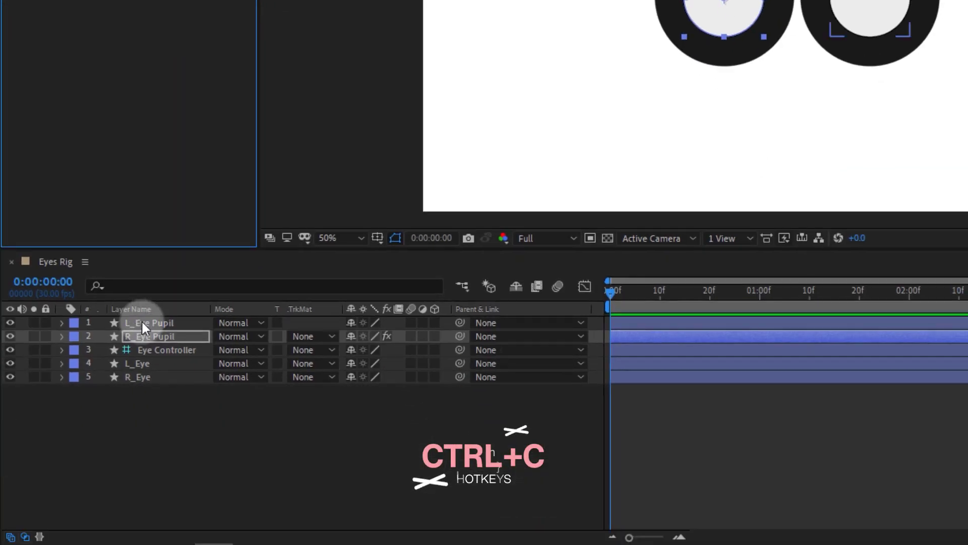
key("ctrl+v")
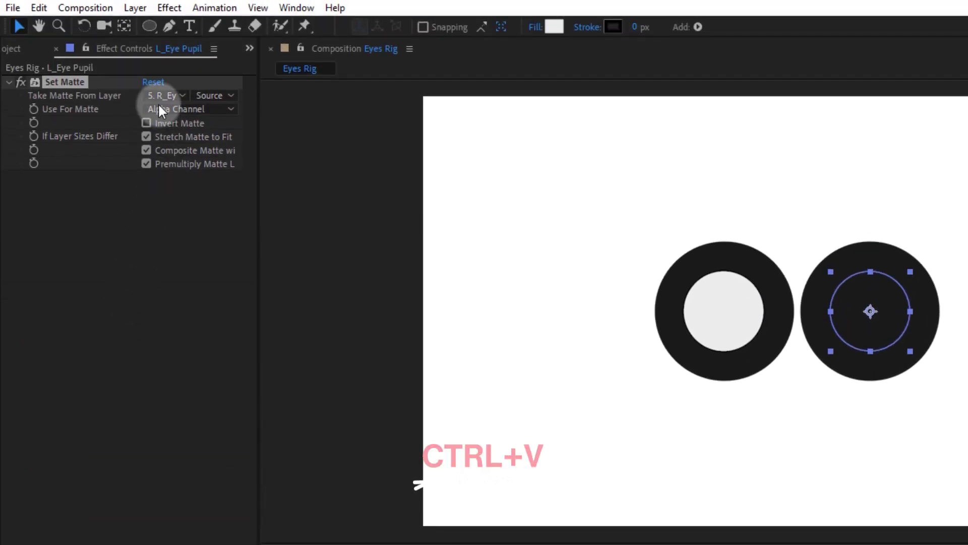
left_click(159, 94)
left_click(180, 188)
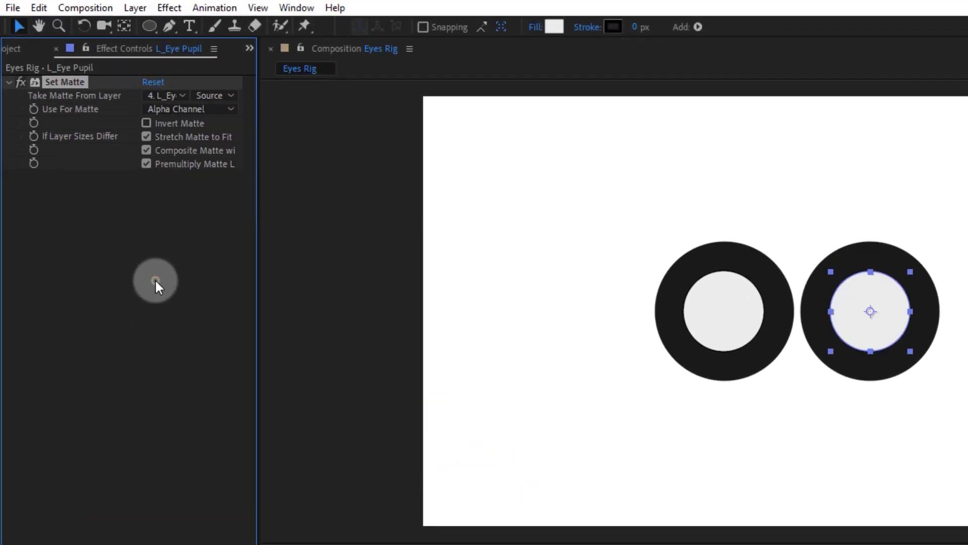
mouse_move(887, 332)
left_mouse_down()
mouse_move(913, 273)
mouse_move(913, 400)
mouse_move(883, 323)
left_mouse_up()
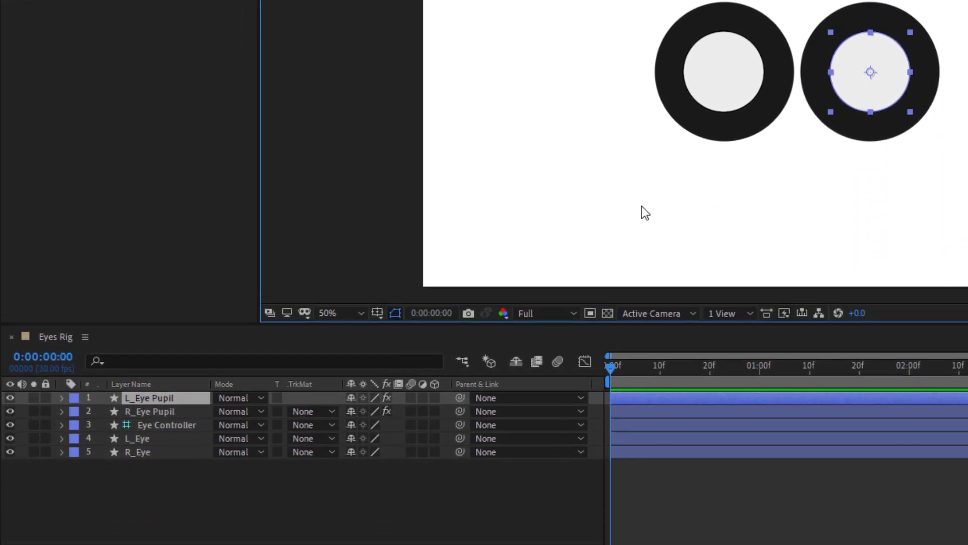
Create a light cream solid layer named 'BG'.
right_click(144, 478)
left_click(223, 306)
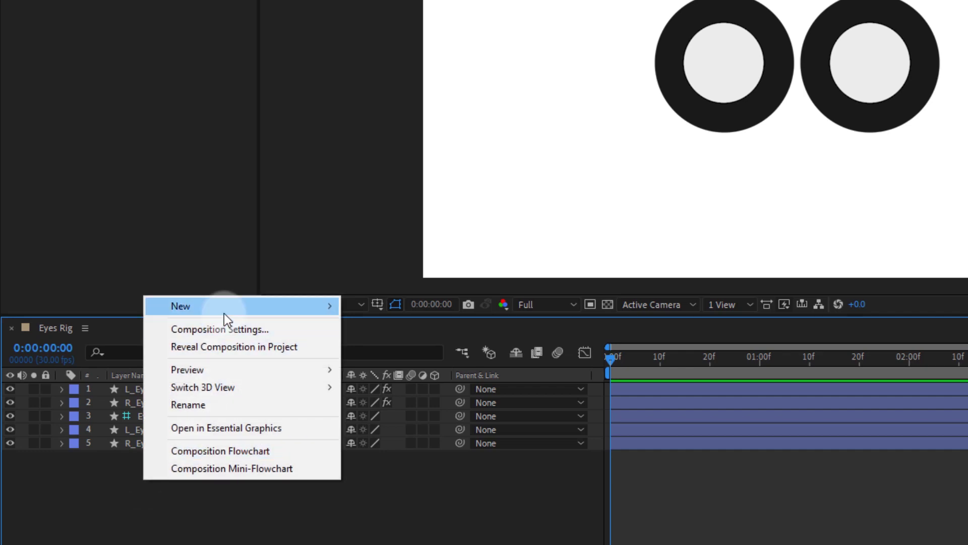
left_click(458, 348)
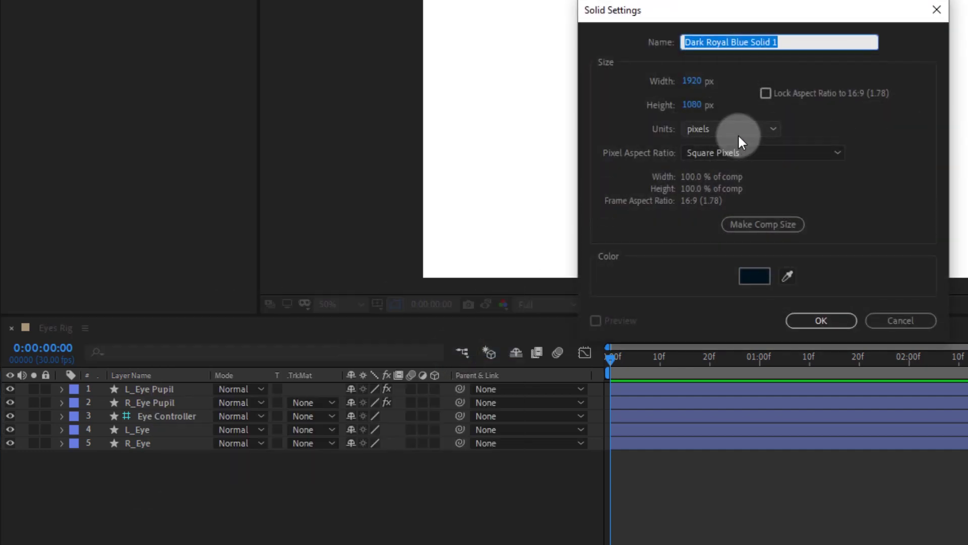
type("BG")
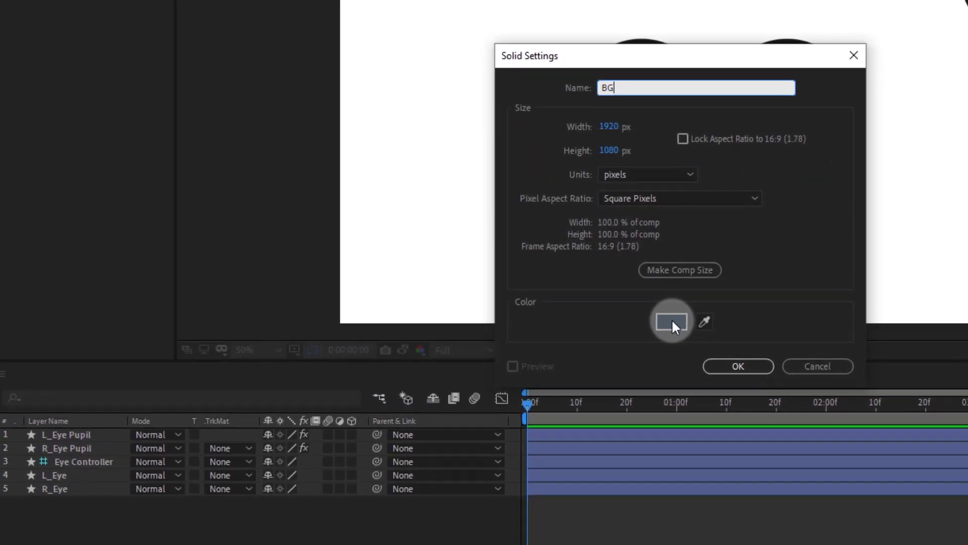
left_click(754, 276)
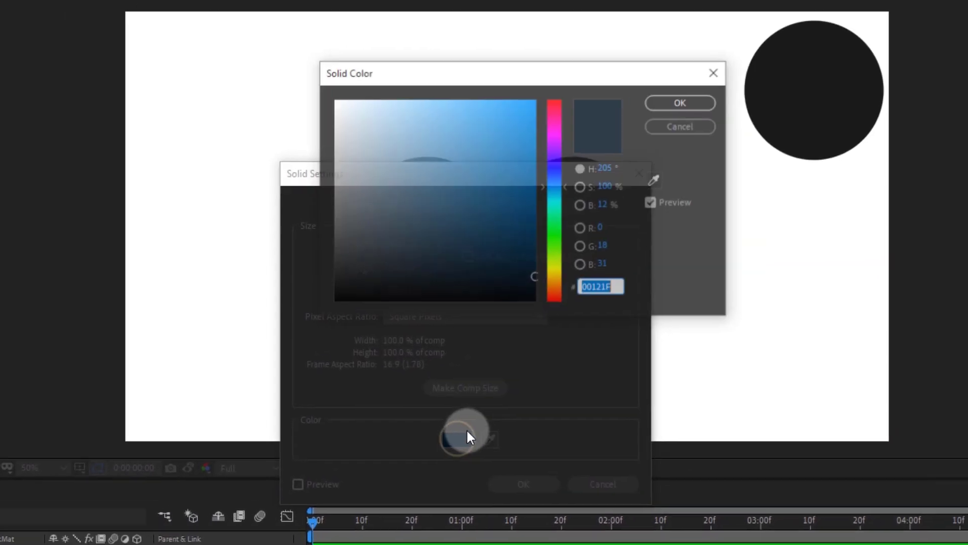
left_click(544, 283)
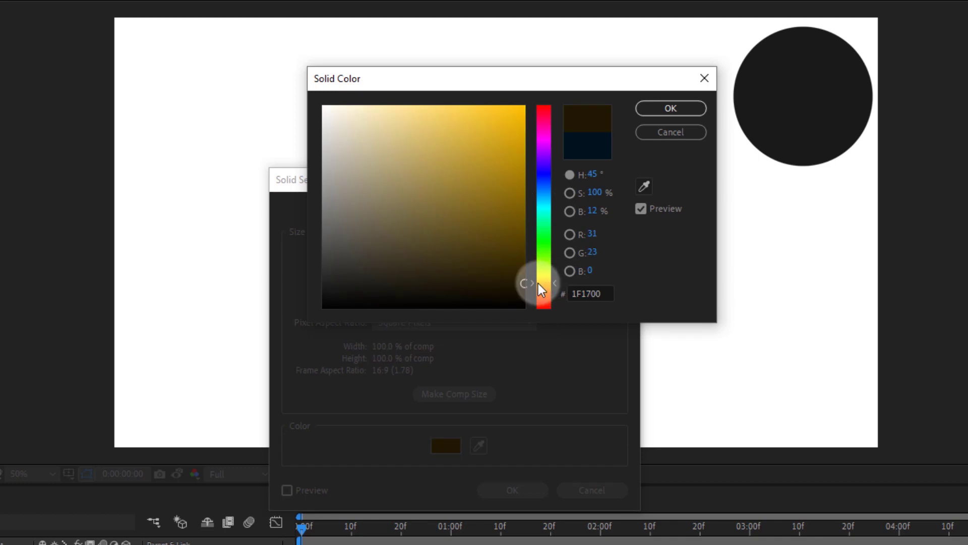
left_click_drag(387, 121, 379, 102)
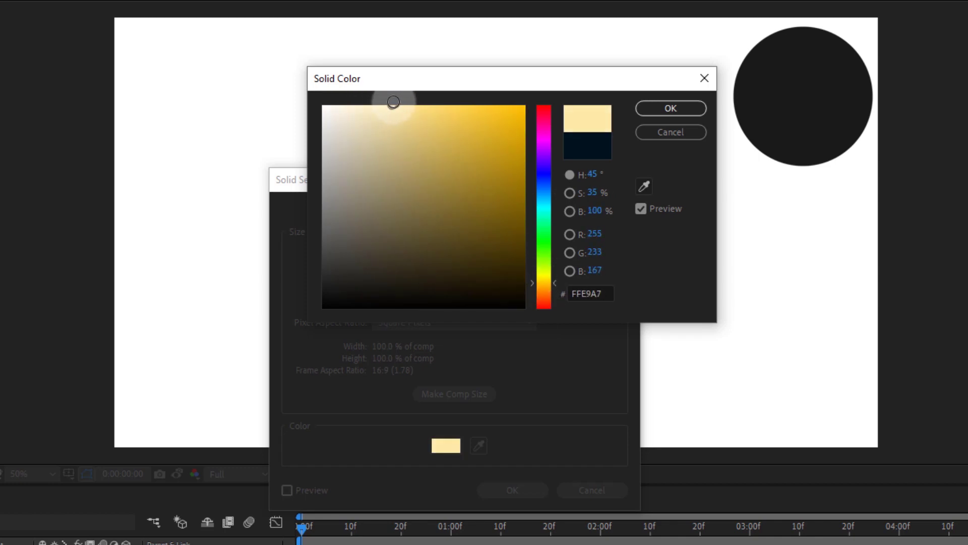
left_click(655, 109)
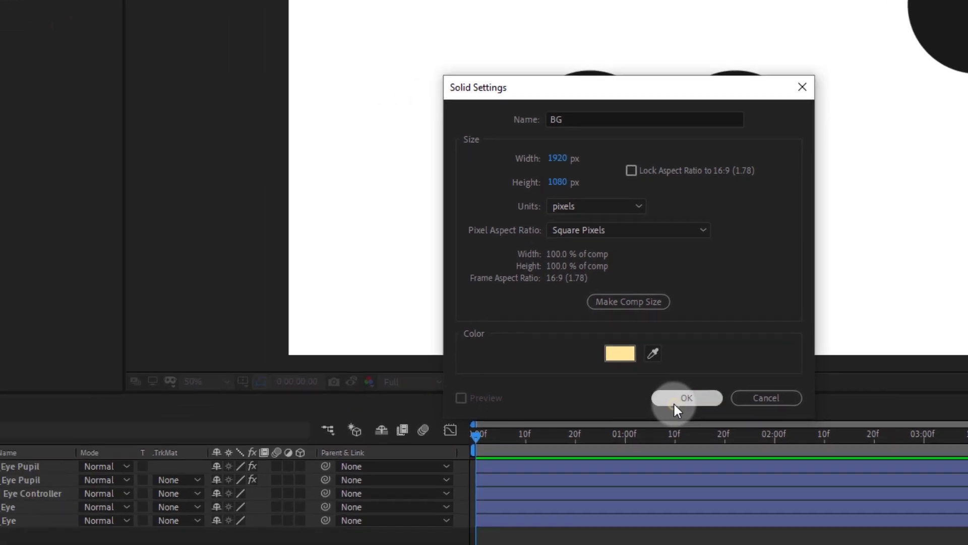
left_click(494, 494)
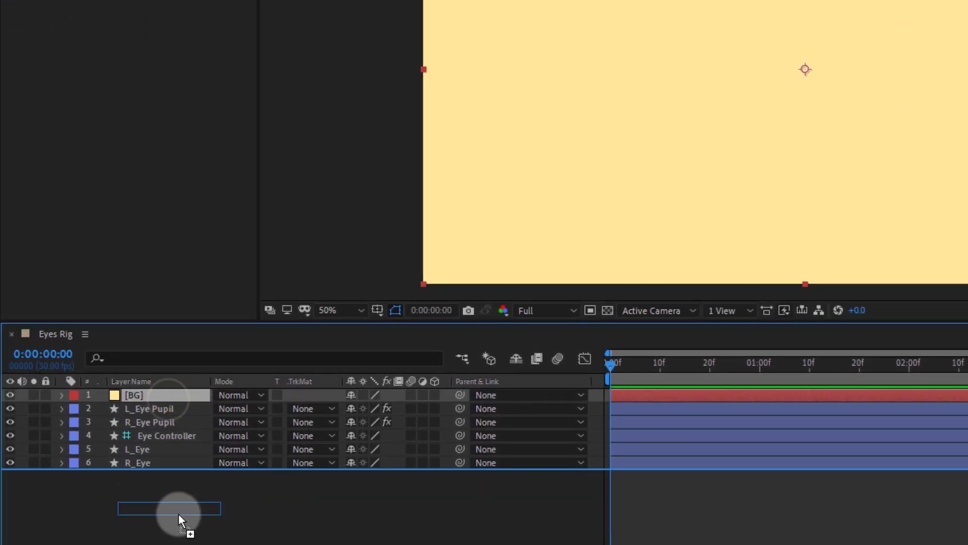
Move BG to the bottom, Eye Controller to the top, and add a null beneath it.
left_click_drag(171, 397, 177, 513)
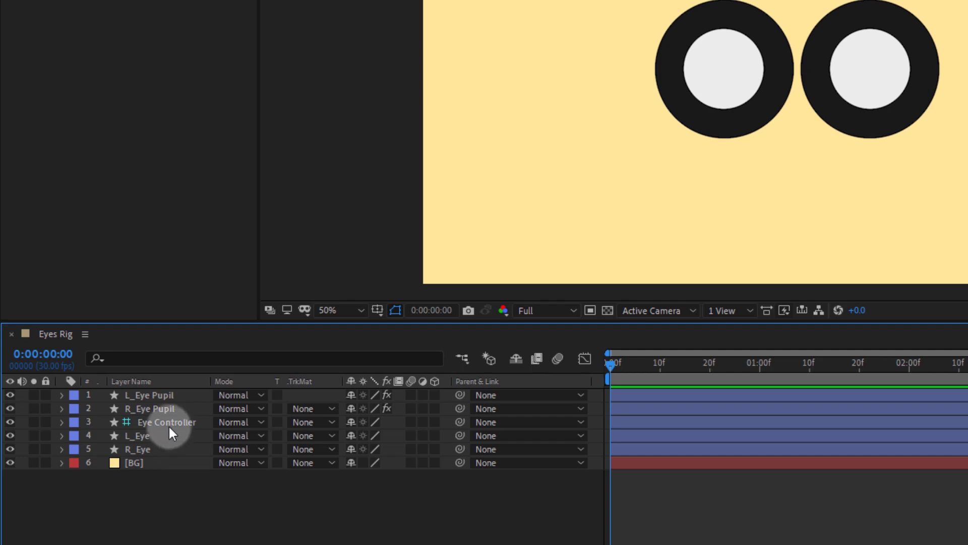
left_click_drag(168, 424, 169, 392)
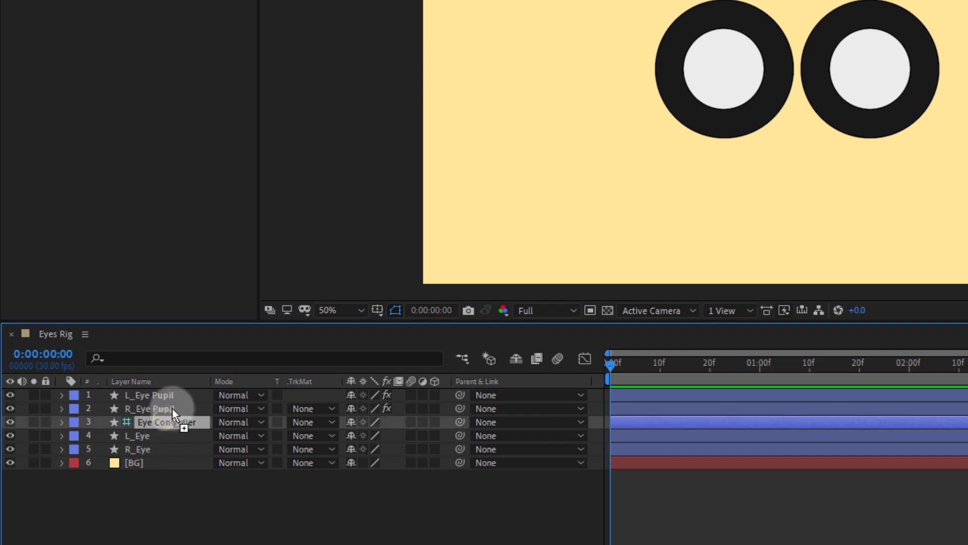
right_click(144, 517)
mouse_move(296, 341)
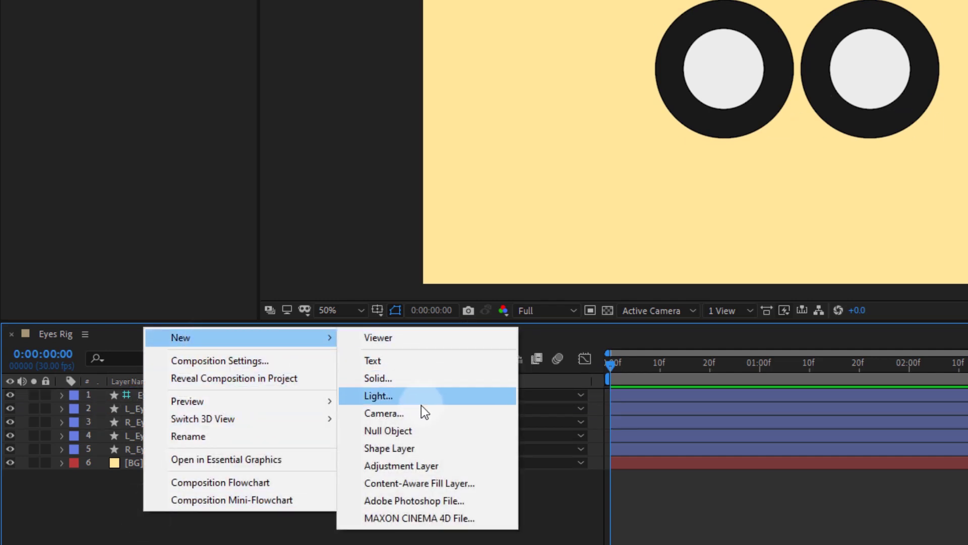
left_click(407, 431)
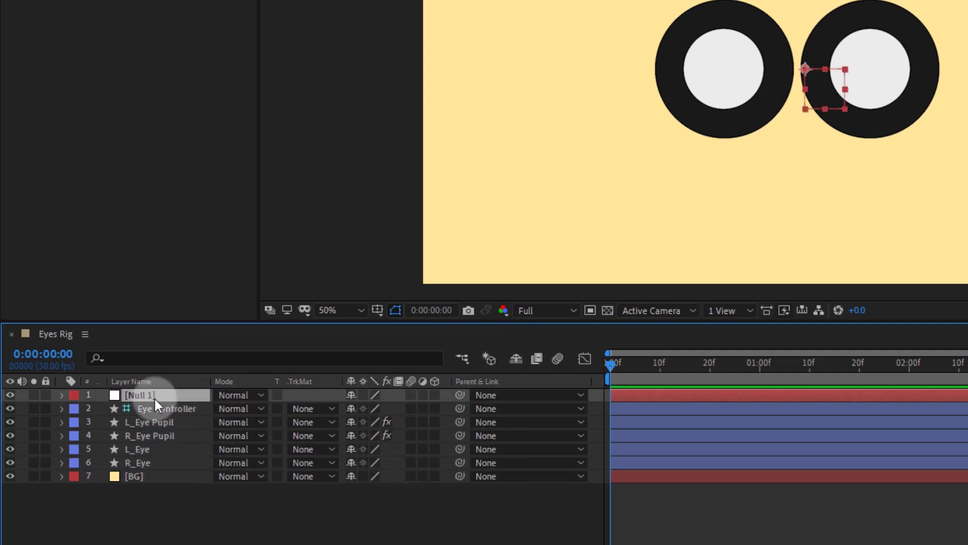
left_click_drag(156, 398, 174, 410)
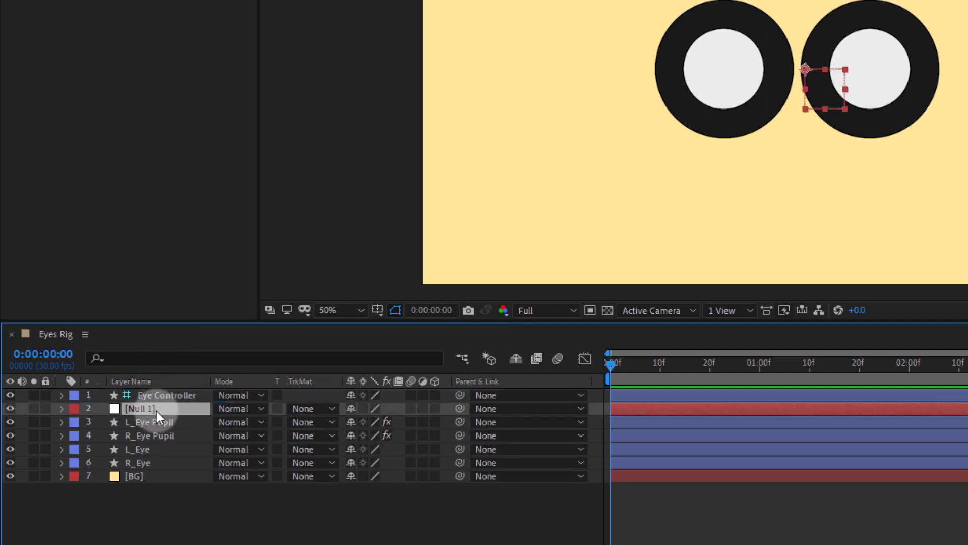
Rename the null to 'Pupil_ Controller' and place it between the eyes.
key("Return")
type("_ Controller")
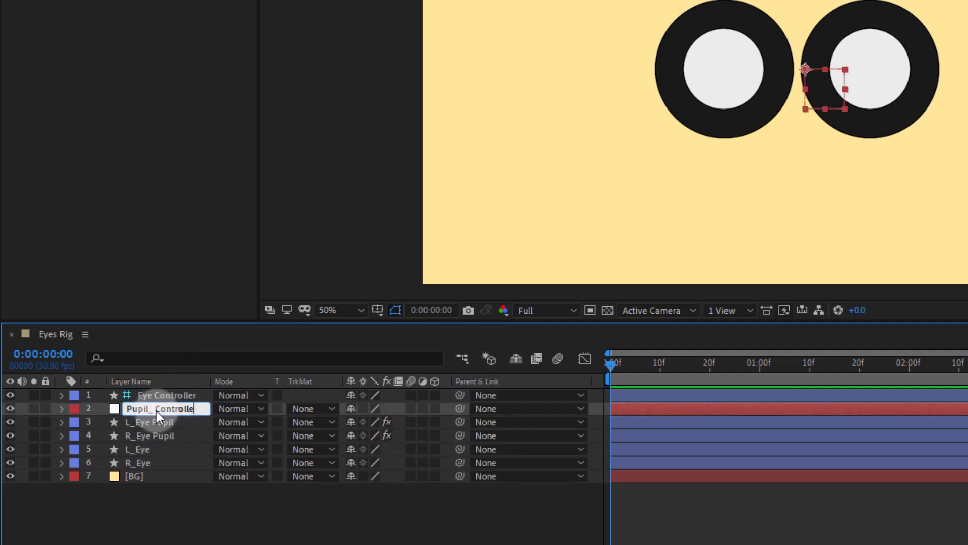
left_click(177, 507)
left_click(152, 428)
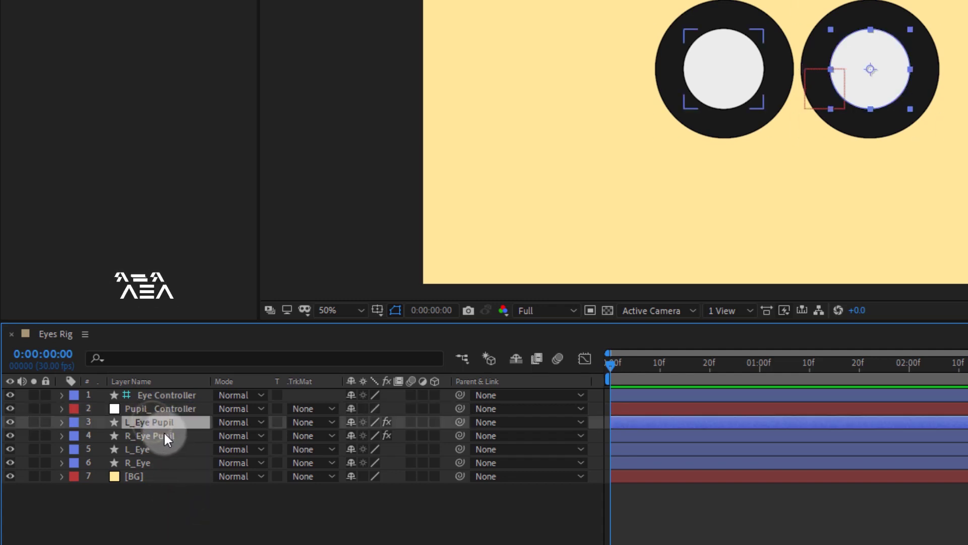
left_click(119, 536)
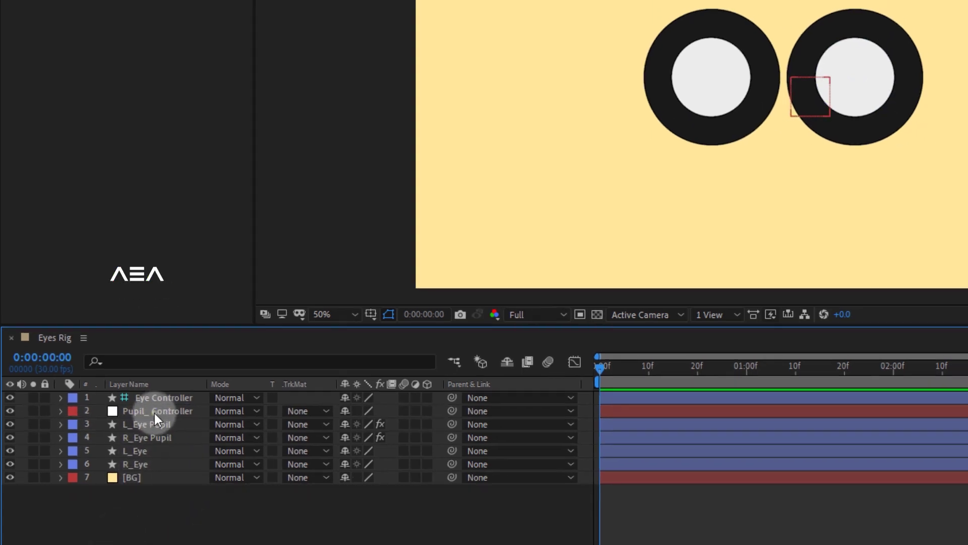
left_click(154, 414)
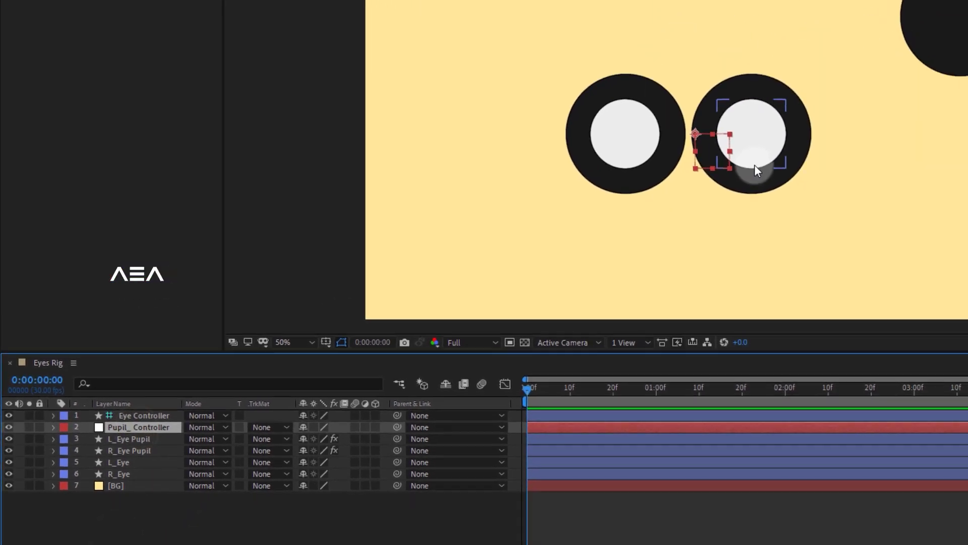
left_click(687, 184)
left_click_drag(675, 186, 672, 192)
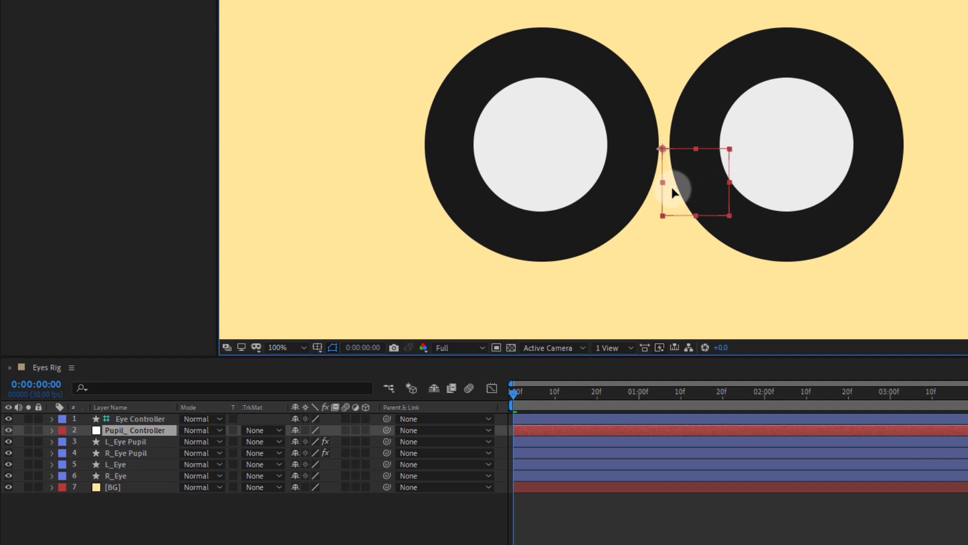
left_click_drag(671, 187, 674, 186)
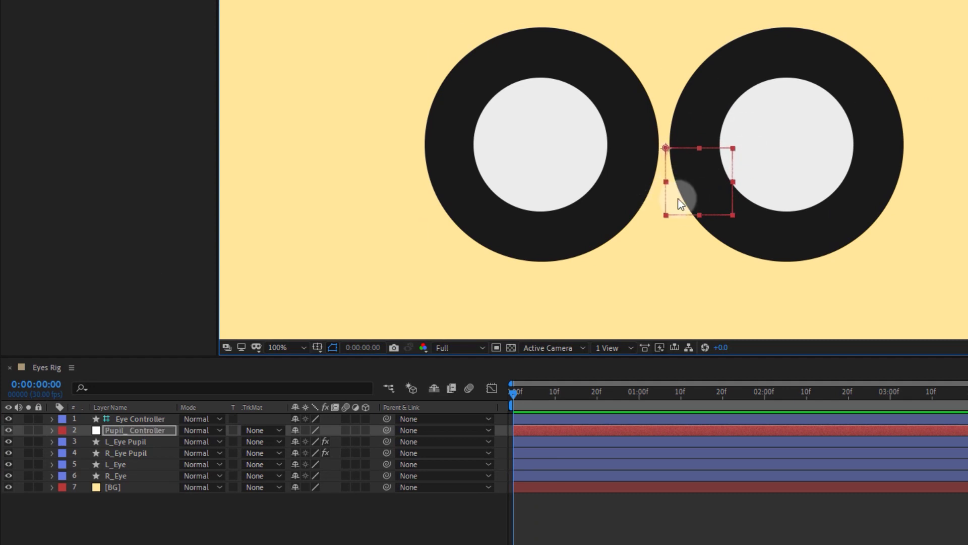
Parent both L_Eye Pupil and R_Eye Pupil to Pupil_ Controller.
left_click(131, 444)
left_click(137, 452, "shift")
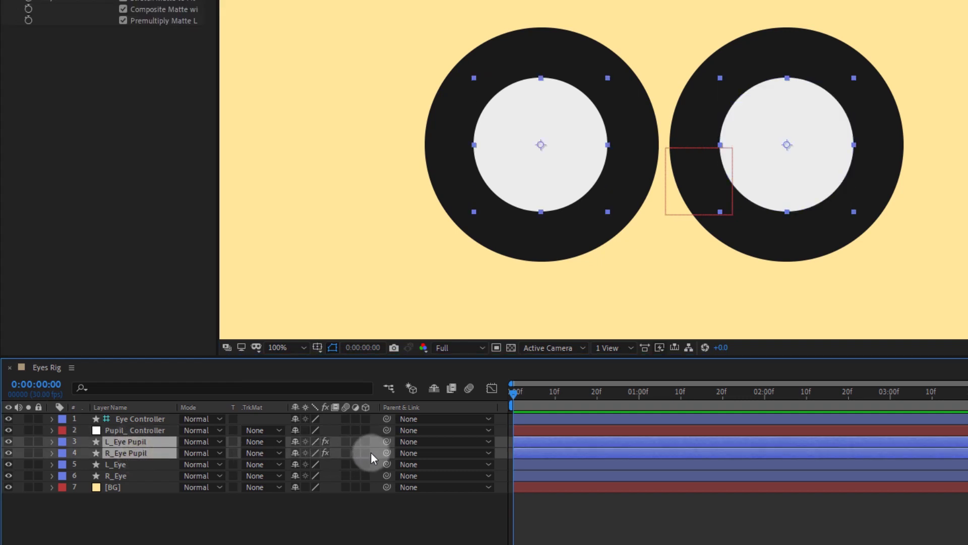
left_click_drag(386, 441, 147, 432)
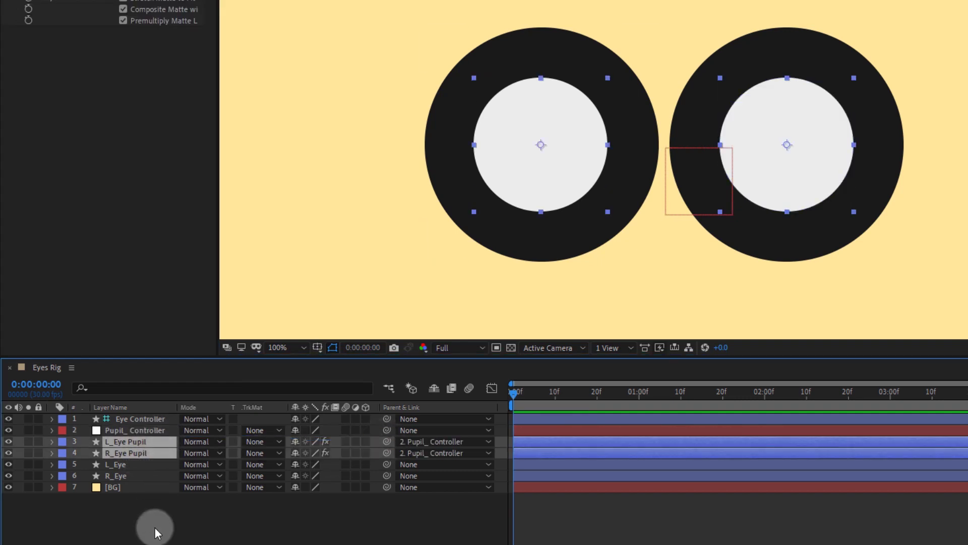
left_click(156, 527)
scroll(544, 239, "down", 2)
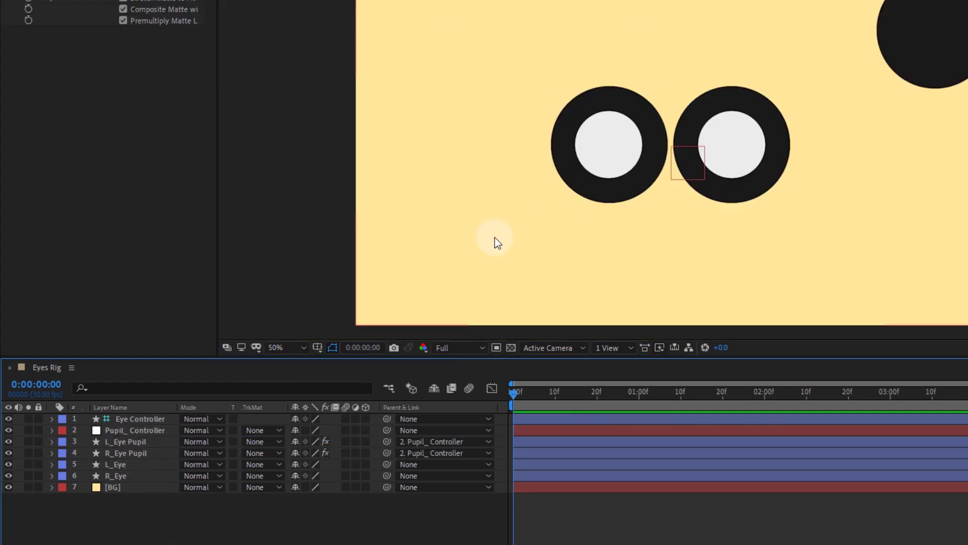
left_click(174, 389)
Keyframe Eye Controller's Size with width and height unlinked, placing the first key at frame 20.
left_click(131, 428)
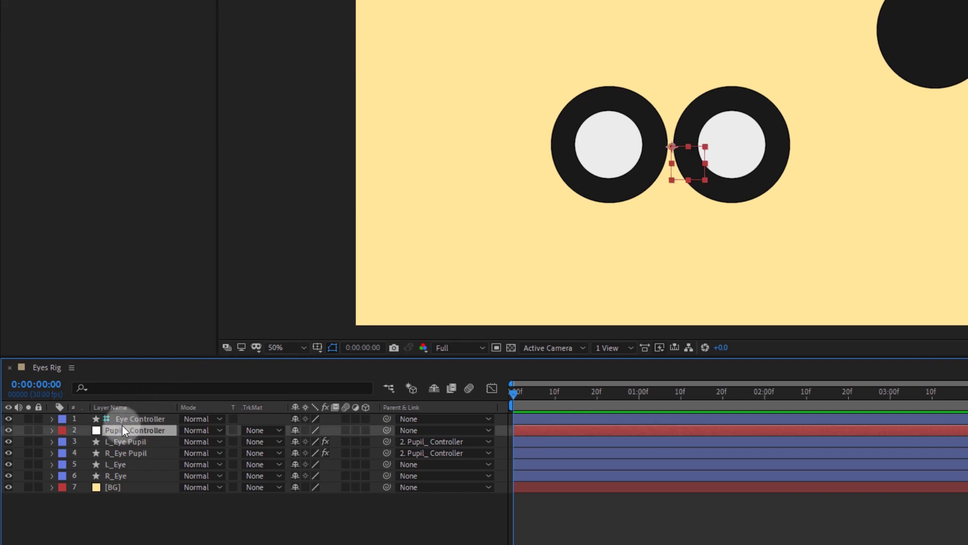
left_click(65, 423)
left_click(51, 420)
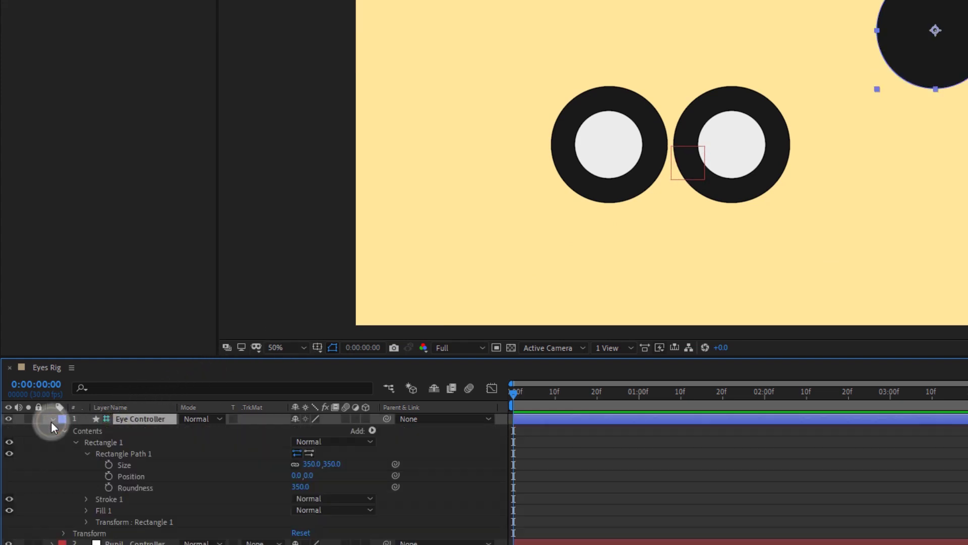
left_click(108, 464)
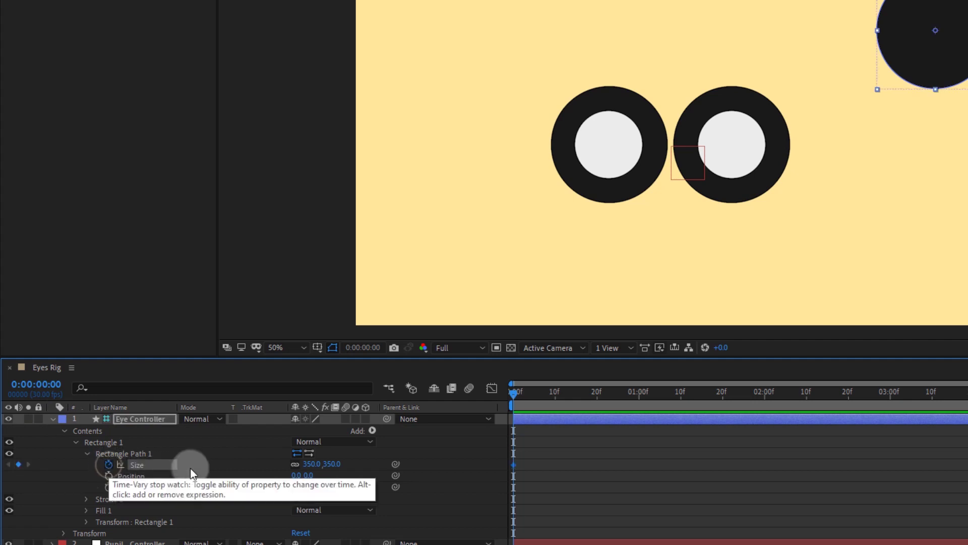
left_click(296, 464)
mouse_move(333, 463)
left_mouse_down()
mouse_move(204, 467)
mouse_move(329, 464)
left_mouse_up()
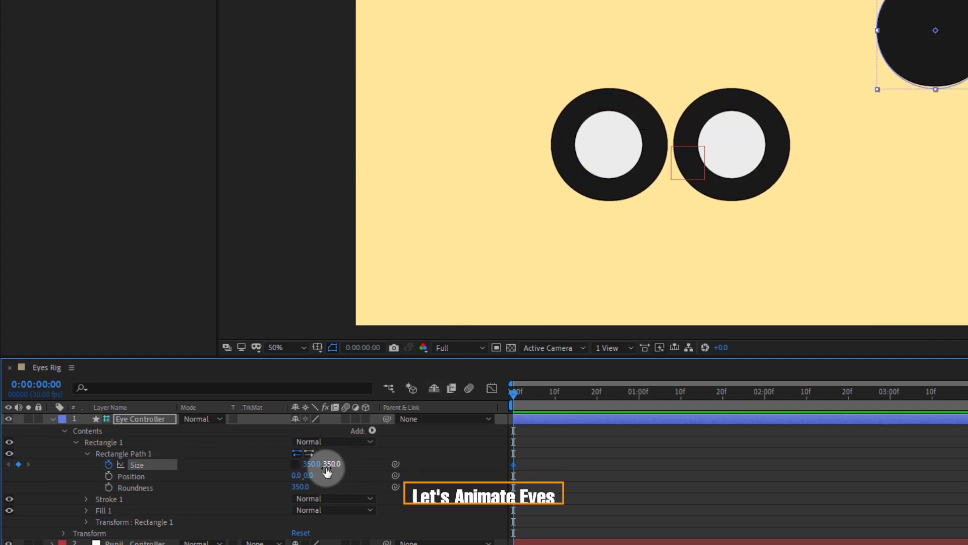
left_click_drag(522, 391, 597, 401)
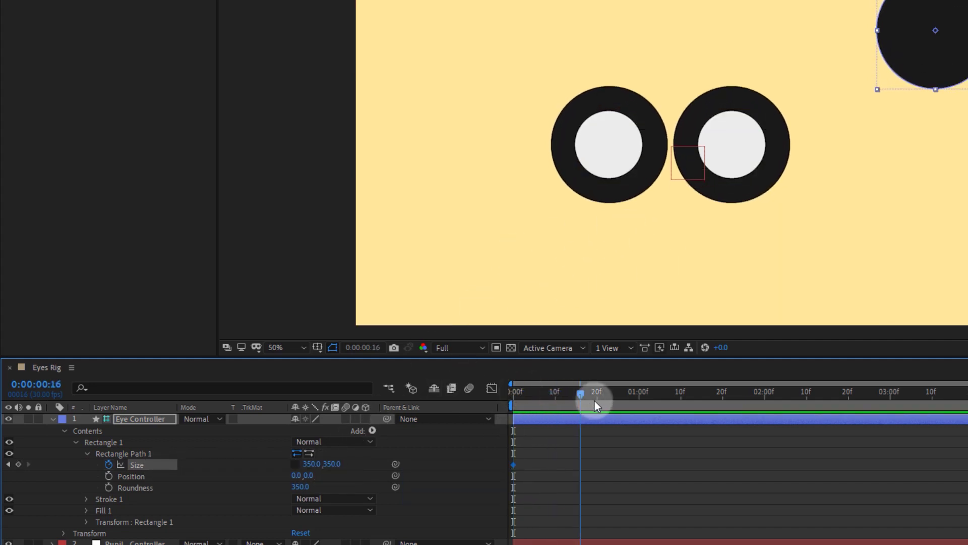
left_click(418, 436)
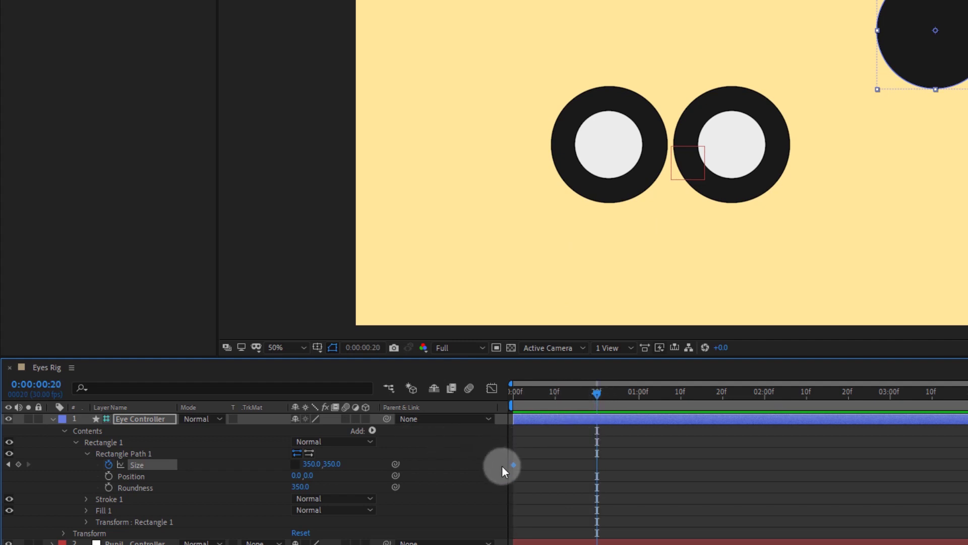
left_click_drag(513, 464, 597, 464)
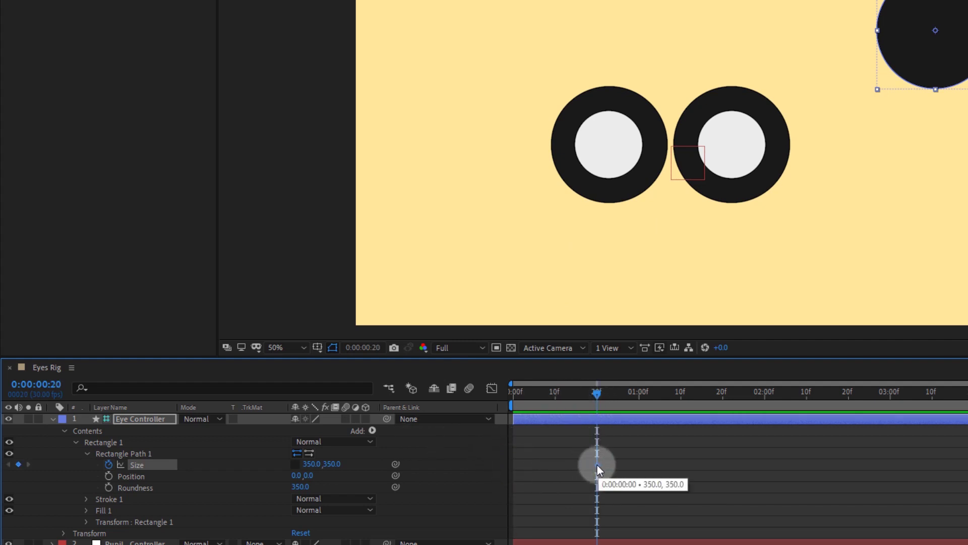
Key Size height 0 at frame 27 and back to 350 at 1:03.
left_click_drag(602, 394, 626, 402)
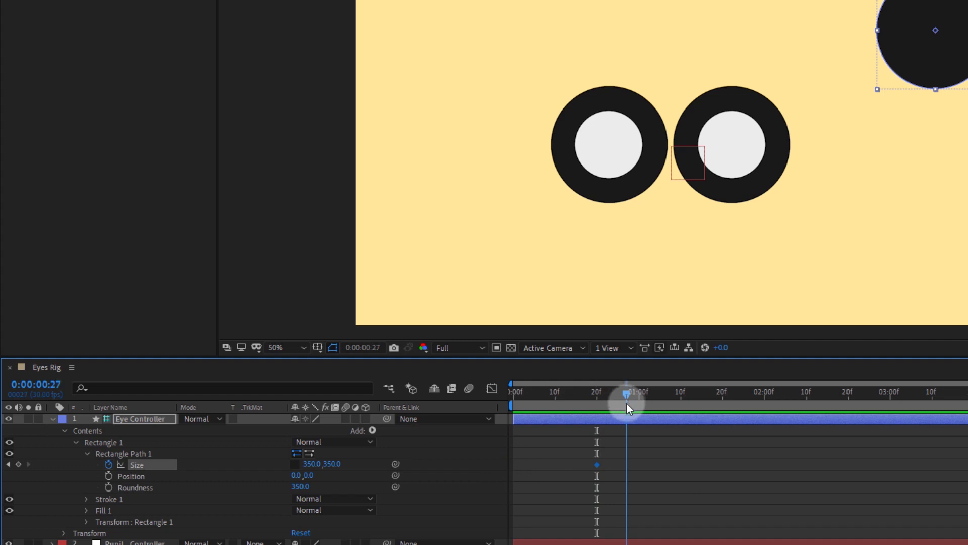
left_click(331, 463)
type("0")
key("Return")
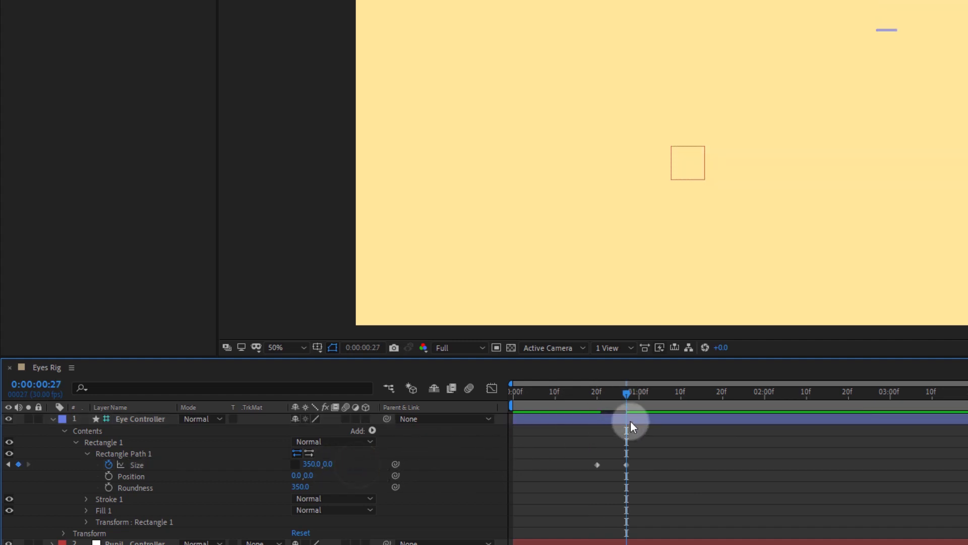
left_click_drag(635, 392, 653, 397)
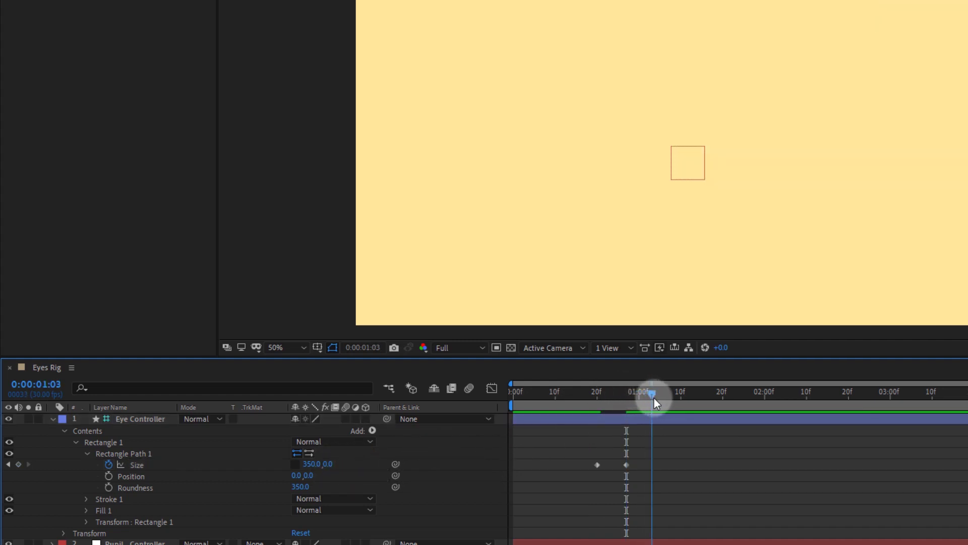
left_click(331, 463)
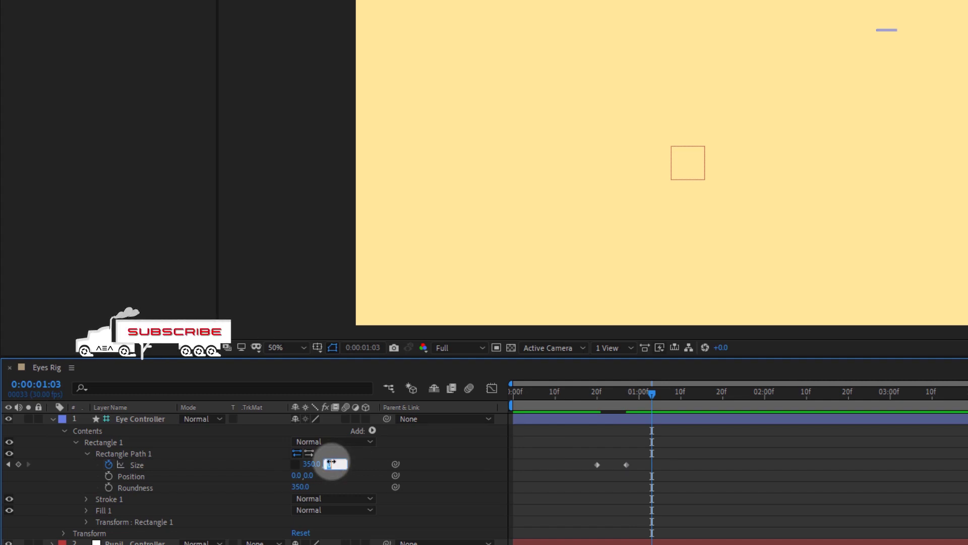
type("350")
key("Return")
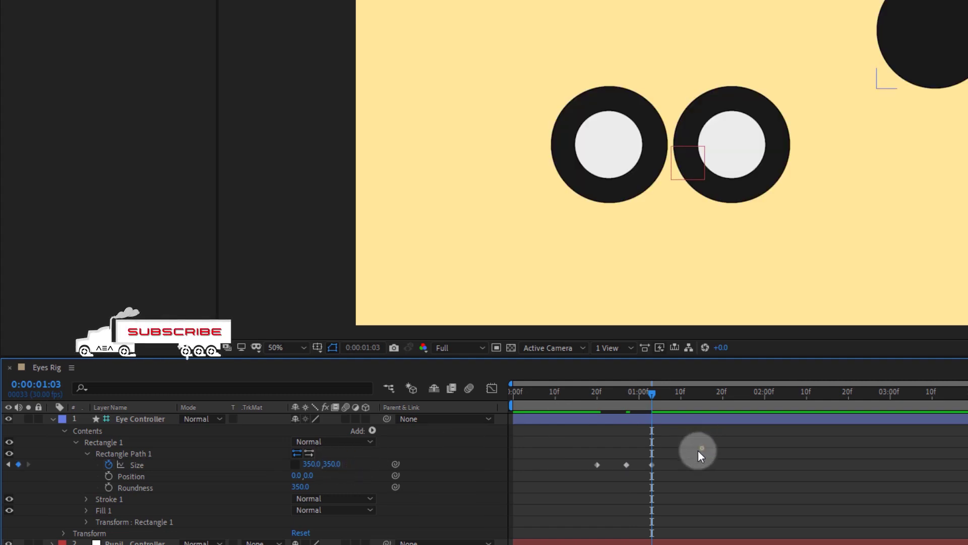
left_click_drag(698, 450, 559, 476)
Apply Easy Ease to the three blink Size keyframes and preview the blink.
right_click(596, 465)
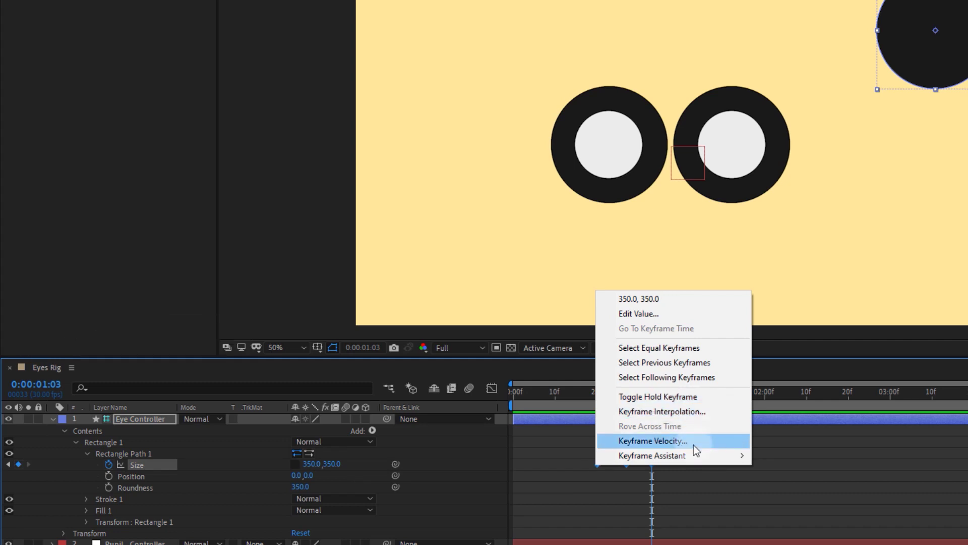
mouse_move(700, 456)
left_click(792, 502)
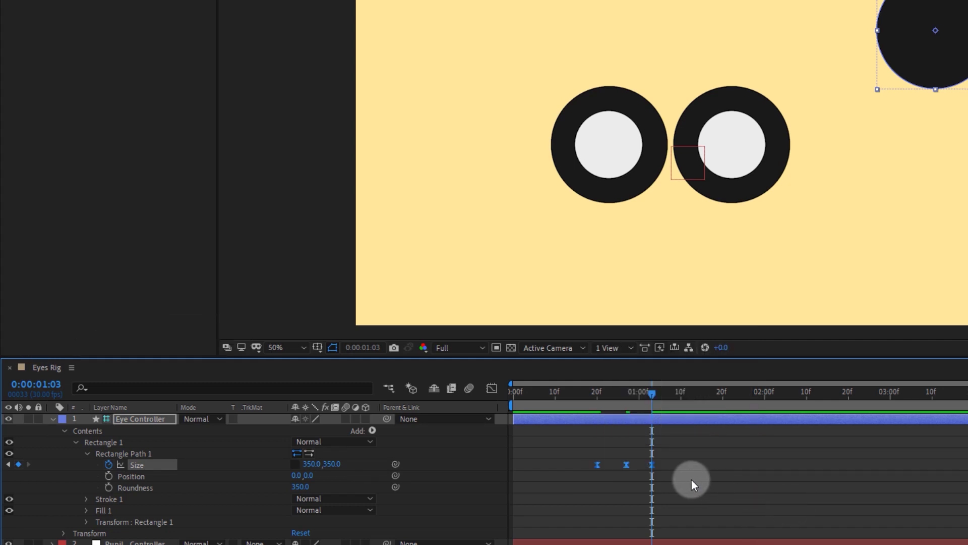
left_click(692, 479)
left_click_drag(651, 392, 567, 412)
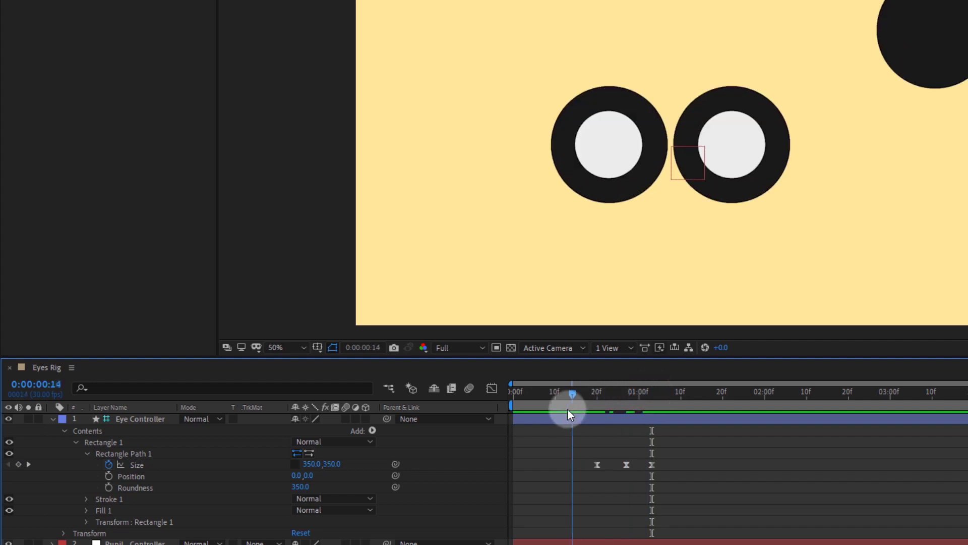
key("space")
key("space")
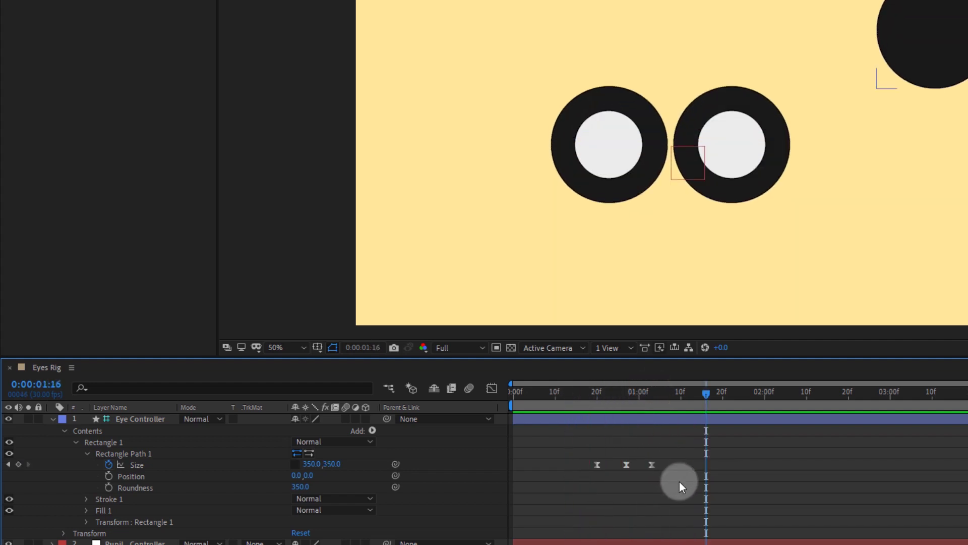
In the speed graph, raise the first keyframe's easing influence to 87% and preview.
mouse_move(679, 481)
left_mouse_down()
mouse_move(557, 453)
mouse_move(616, 440)
left_mouse_up()
left_click(491, 387)
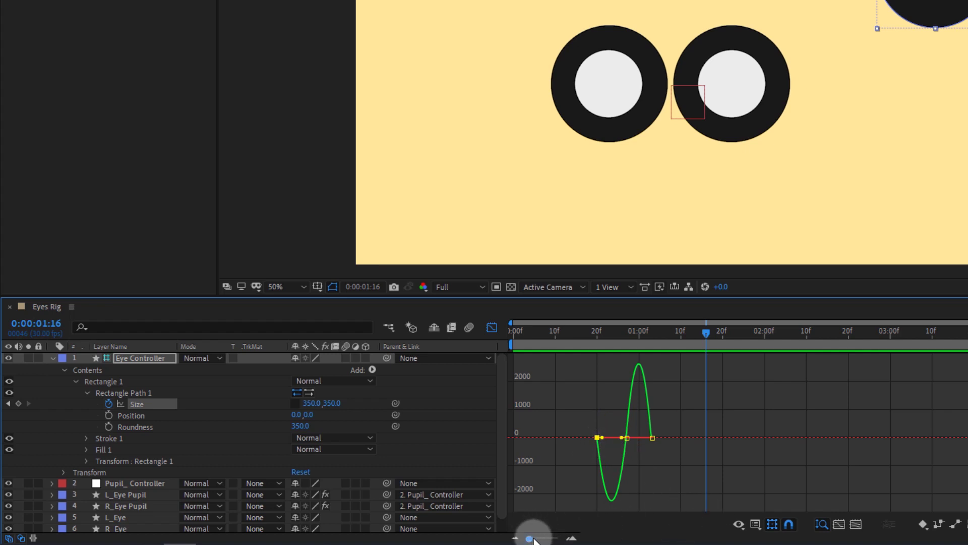
left_click_drag(531, 538, 549, 538)
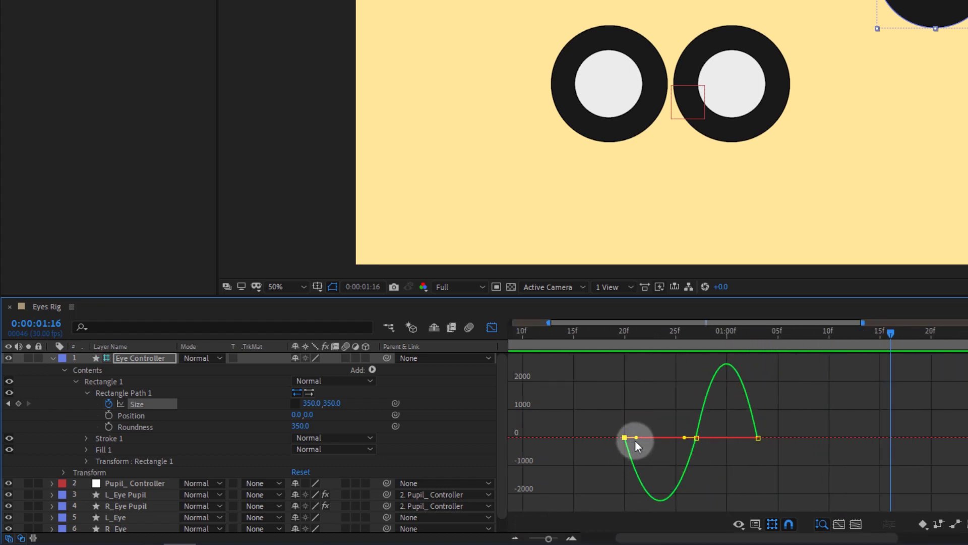
left_click_drag(635, 438, 661, 437)
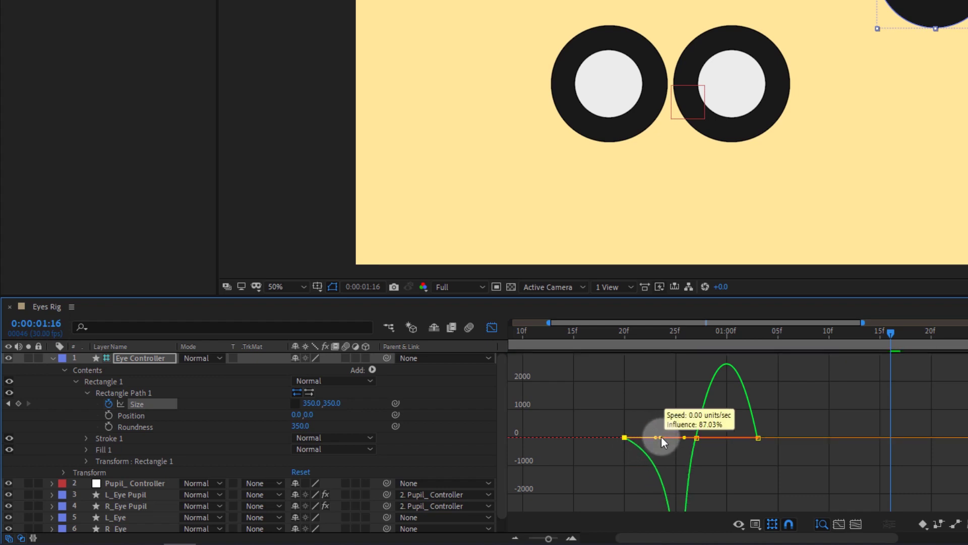
left_click_drag(671, 333, 604, 333)
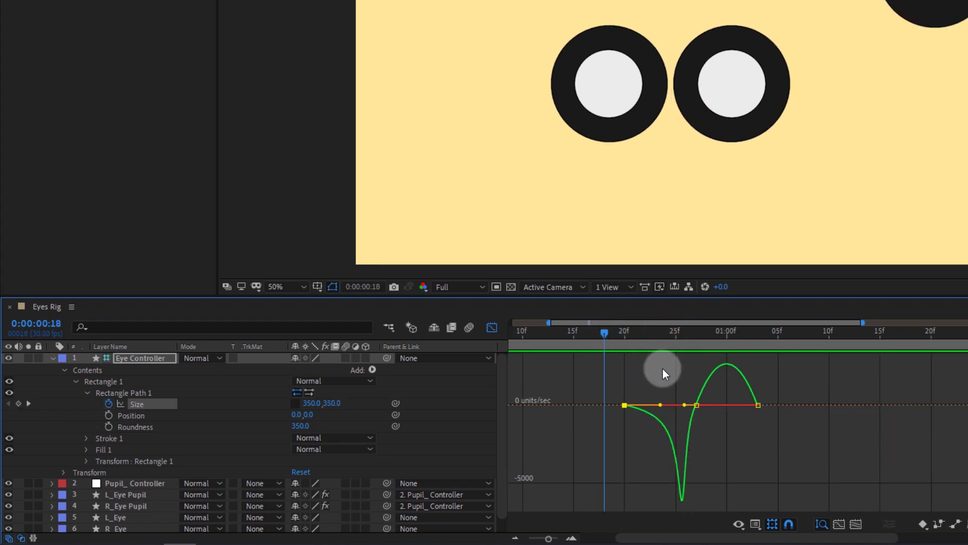
key("space")
Reshape the reopening part of the speed curve, then return to the full keyframe timeline.
mouse_move(775, 398)
left_mouse_down()
mouse_move(747, 416)
mouse_move(752, 403)
mouse_move(729, 404)
left_mouse_up()
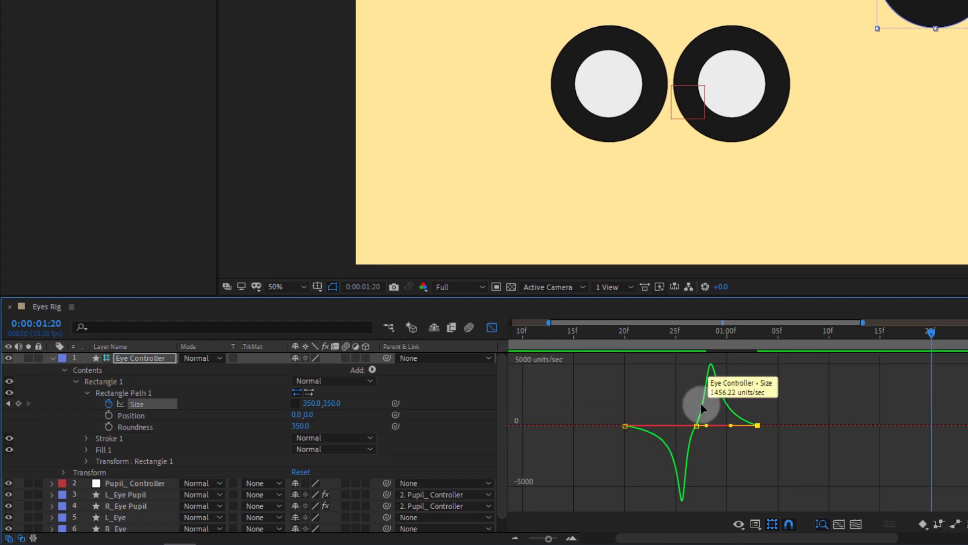
left_click_drag(695, 331, 604, 349)
key("space")
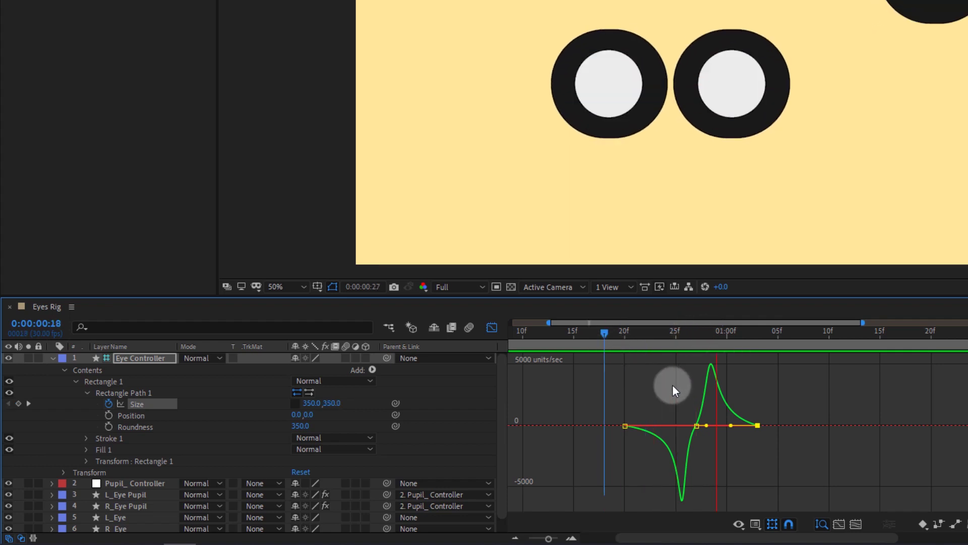
key("space")
left_click(491, 328)
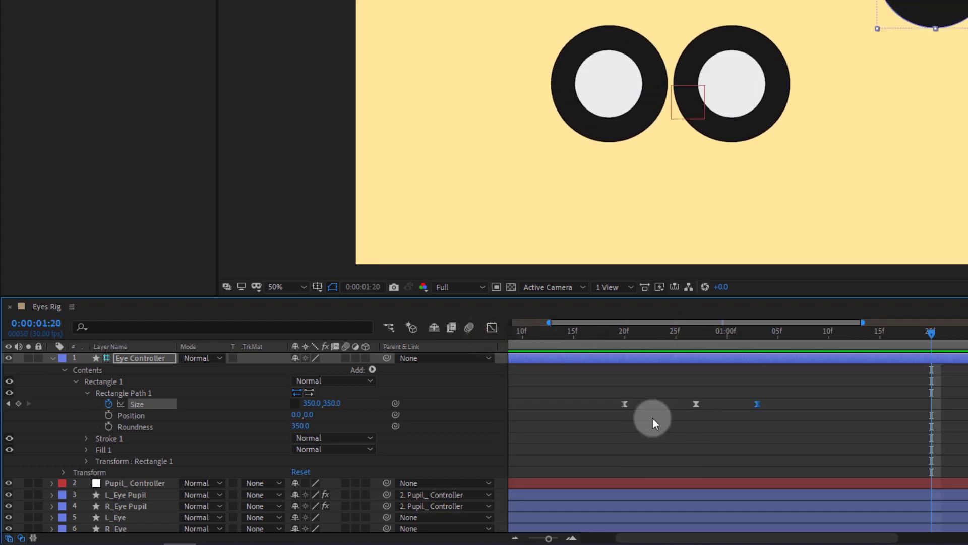
left_click_drag(548, 538, 529, 538)
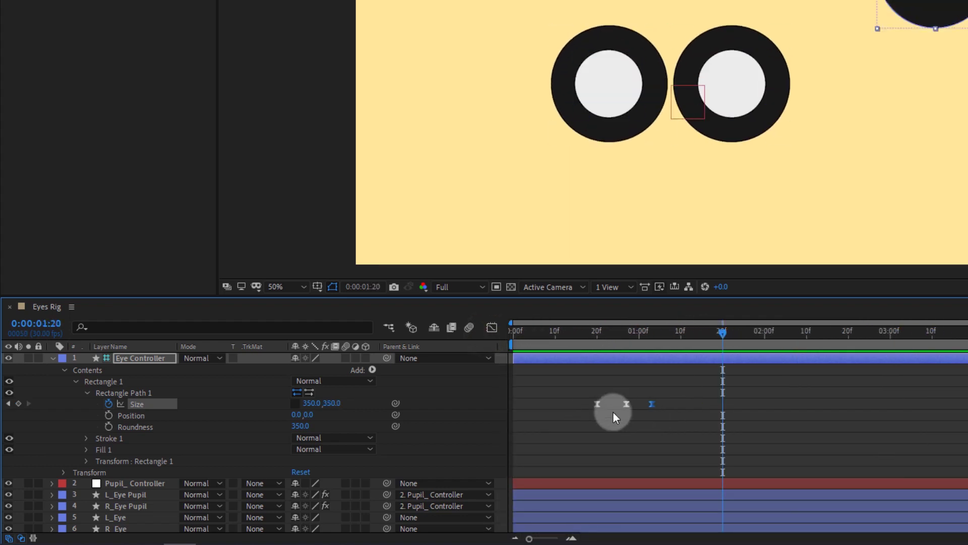
left_click_drag(649, 331, 595, 335)
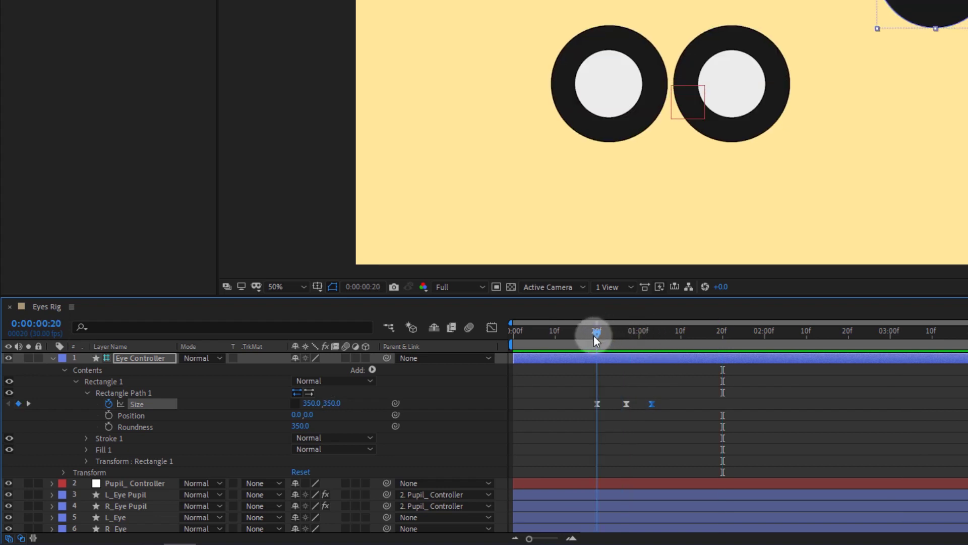
left_click(52, 358)
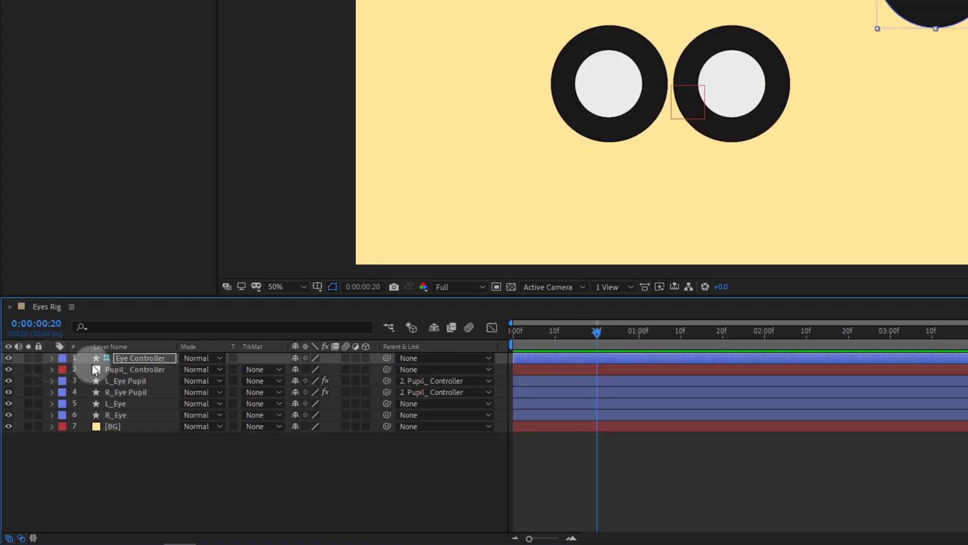
Key Pupil_Controller's Position at frame 20 and reveal Eye Controller's keyframed Size.
left_click(130, 370)
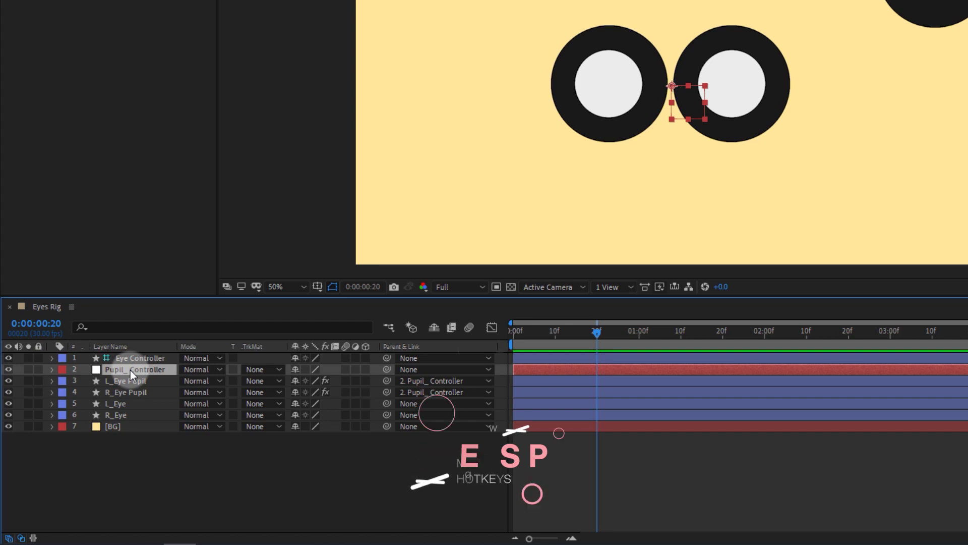
key("p")
left_click(85, 380)
left_click(145, 359)
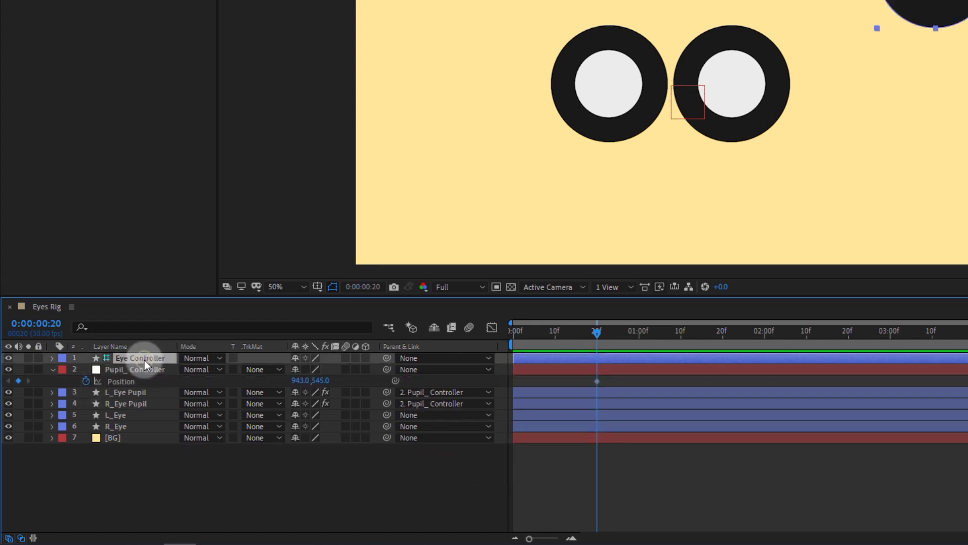
key("u")
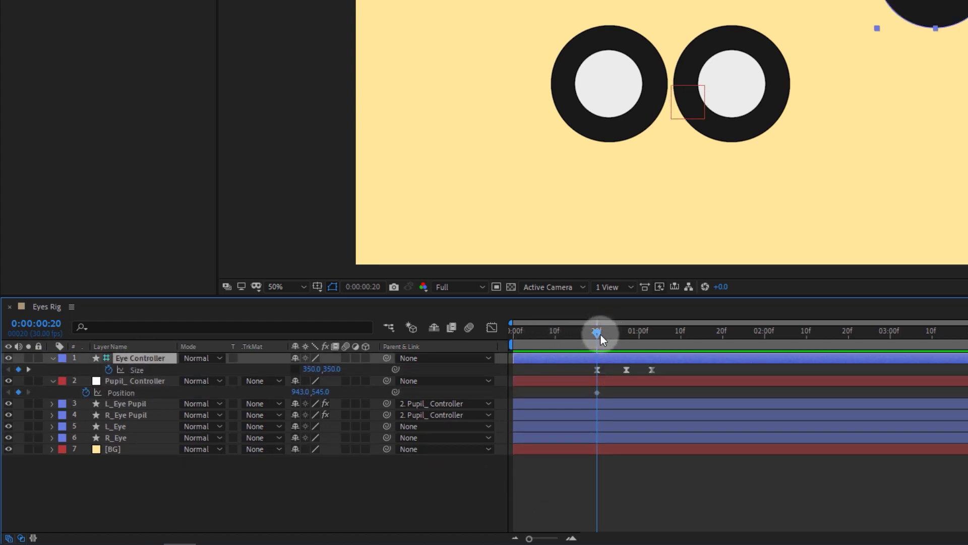
Add pupil Position keys at 0:29 (up-right) and 1:05 (down-left), then preview.
left_click_drag(600, 335, 639, 337)
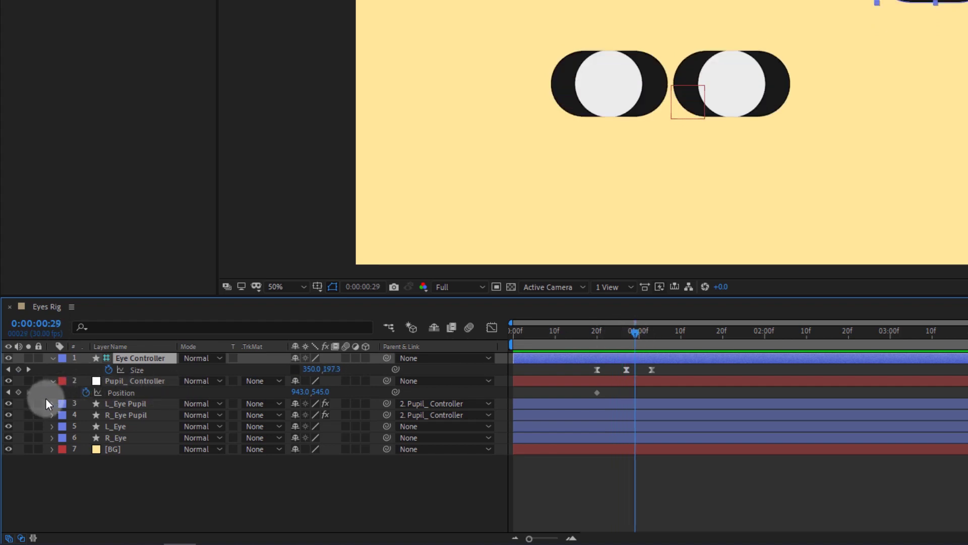
left_click(18, 392)
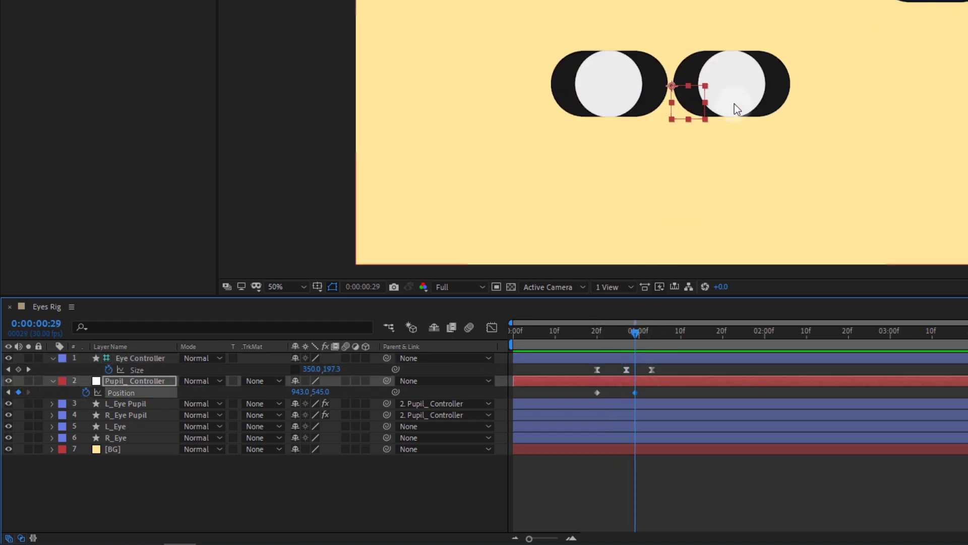
left_click_drag(686, 112, 700, 86)
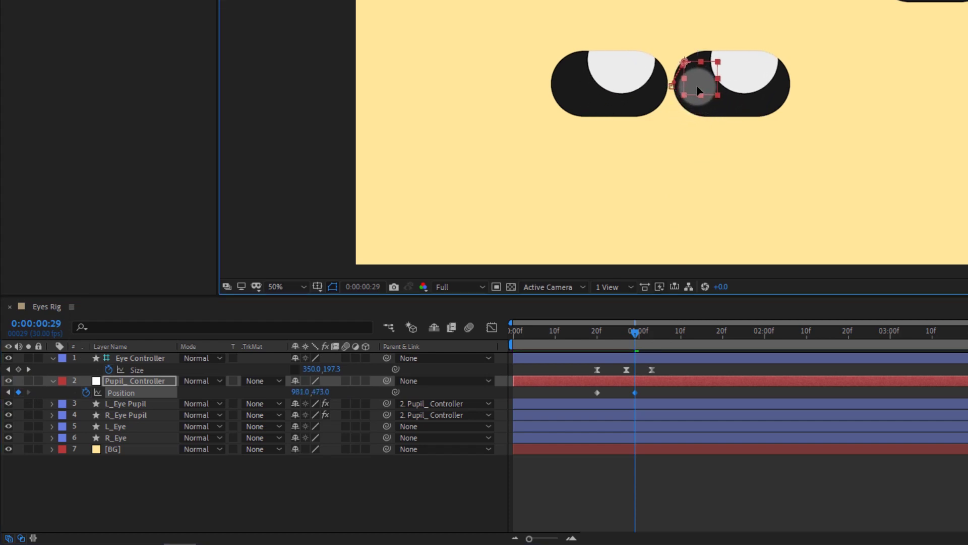
left_click_drag(643, 336, 660, 336)
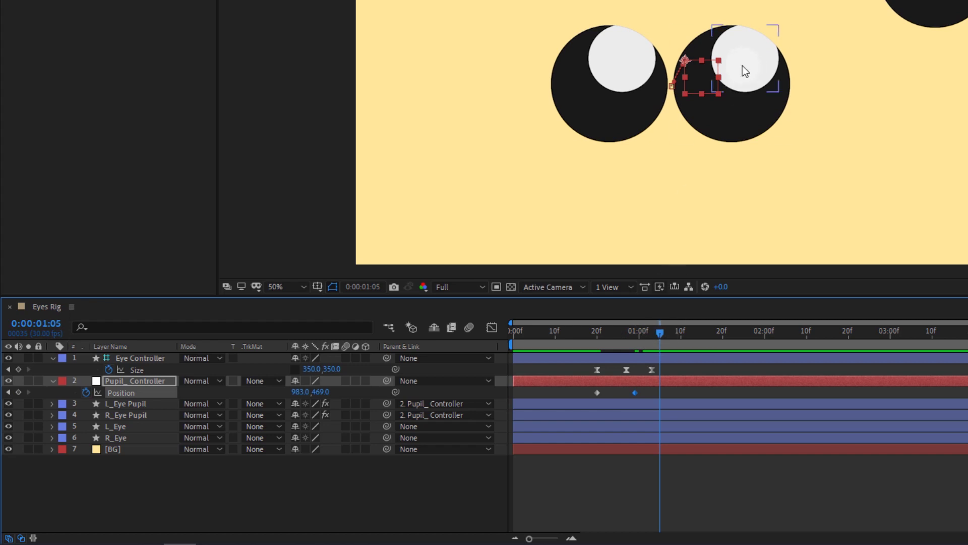
mouse_move(705, 80)
left_mouse_down()
mouse_move(695, 87)
mouse_move(698, 73)
left_mouse_up()
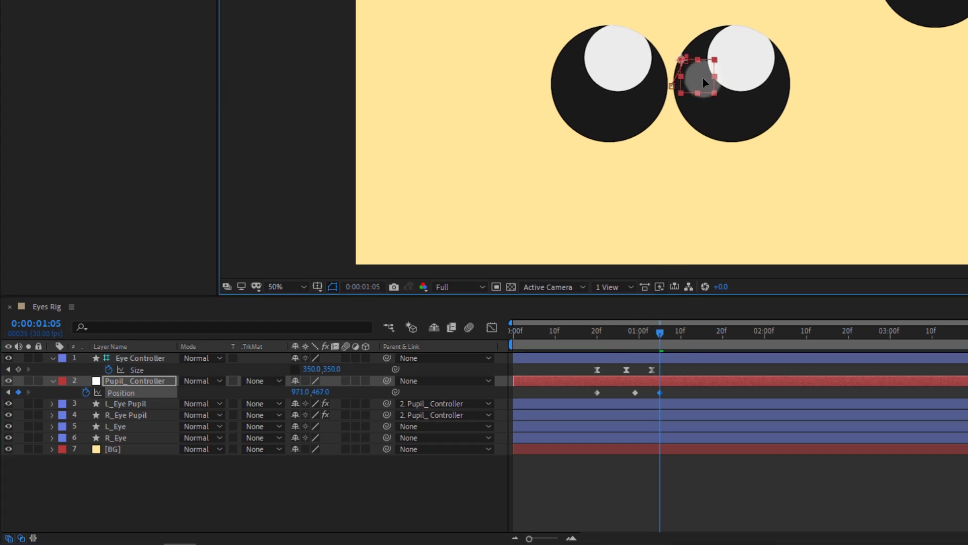
left_click_drag(659, 334, 592, 348)
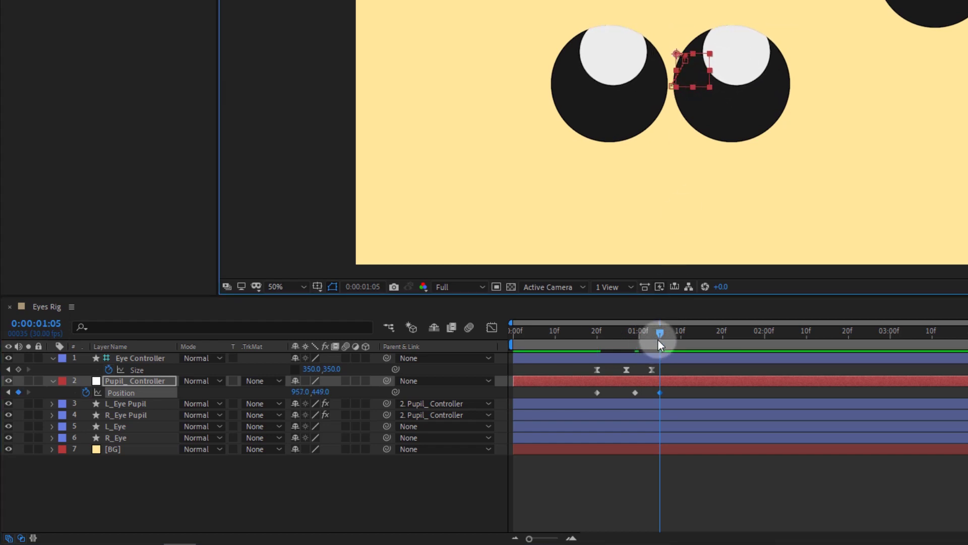
key("space")
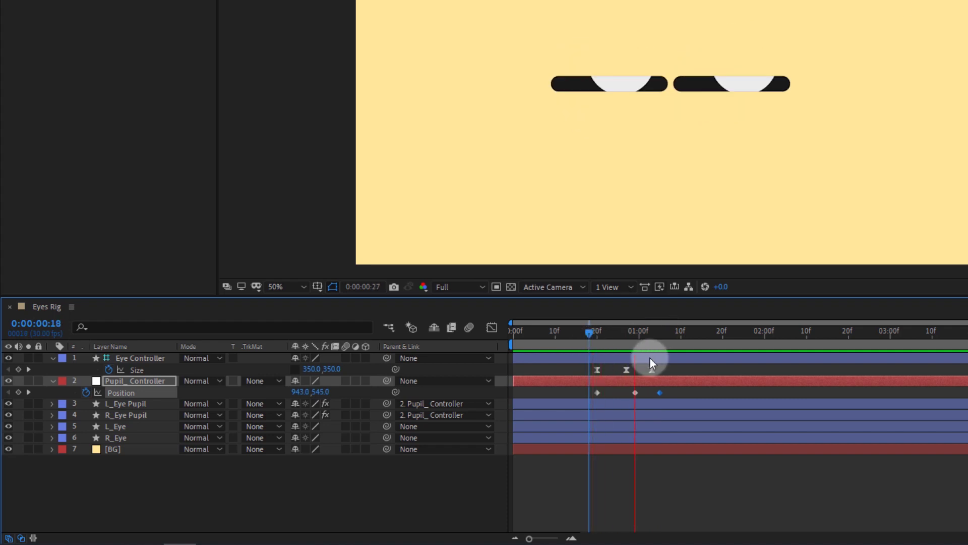
key("space")
left_click_drag(685, 393, 562, 397)
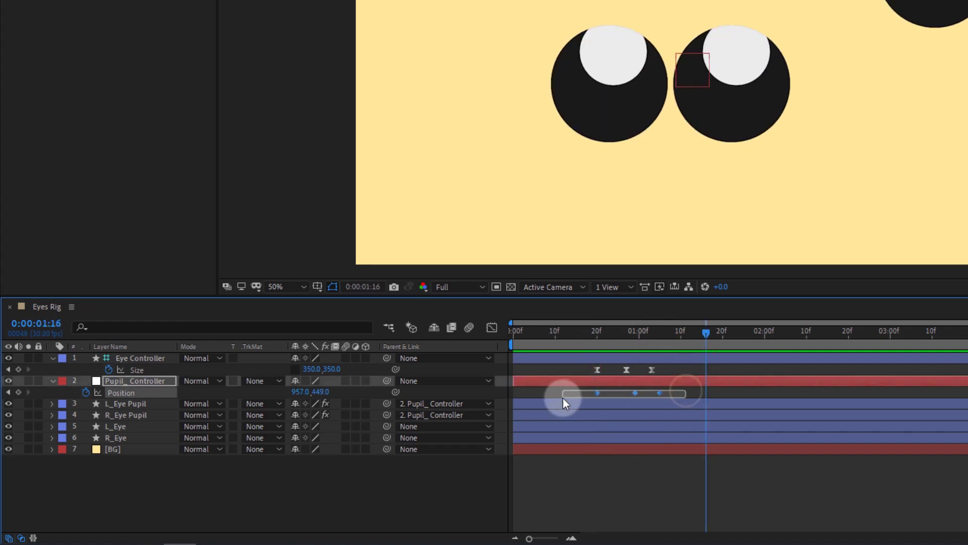
Convert the three pupil Position keyframes to hold keyframes and preview the blink.
right_click(597, 393)
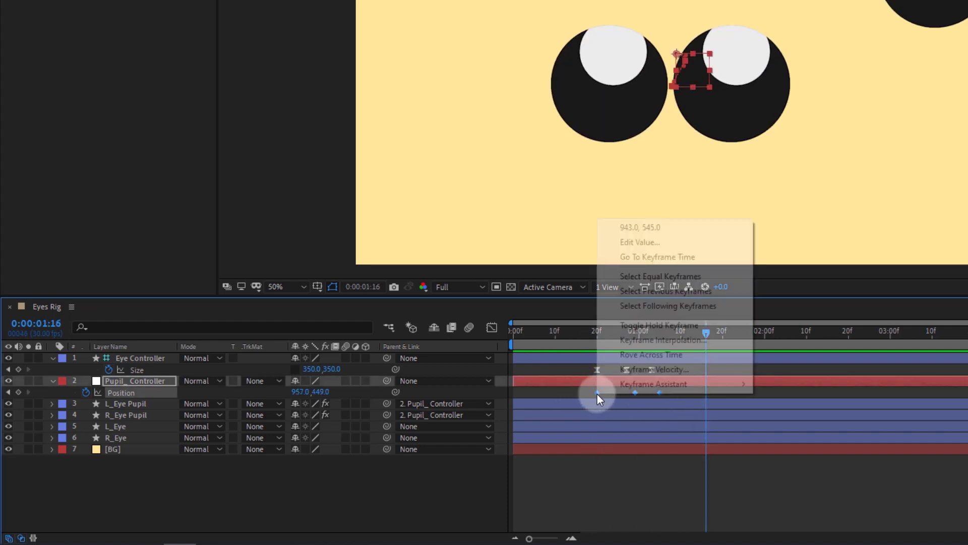
left_click(670, 325)
left_click_drag(614, 343, 576, 335)
key("space")
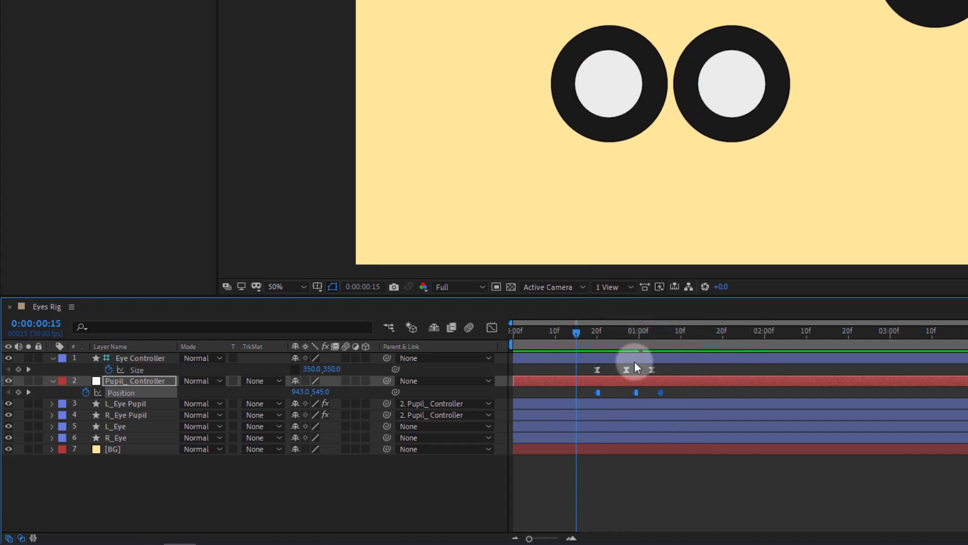
key("space")
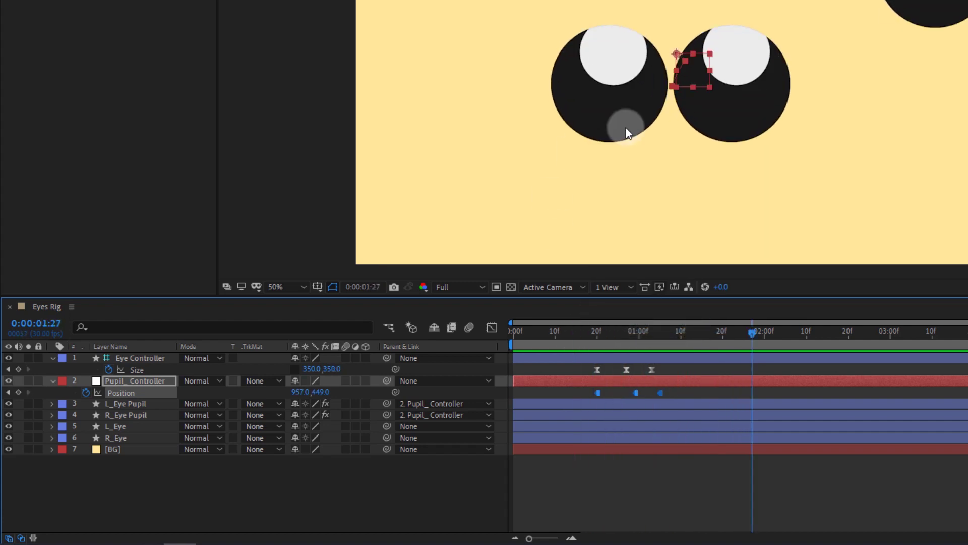
left_click_drag(662, 334, 677, 353)
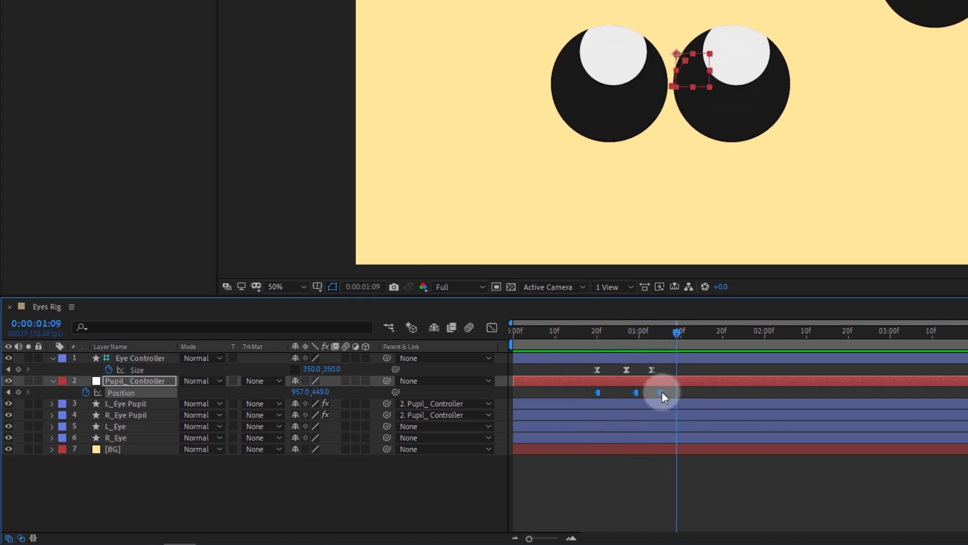
Shift the hold keyframes one frame later and preview the result.
left_click_drag(662, 392, 668, 392)
left_click_drag(612, 333, 593, 335)
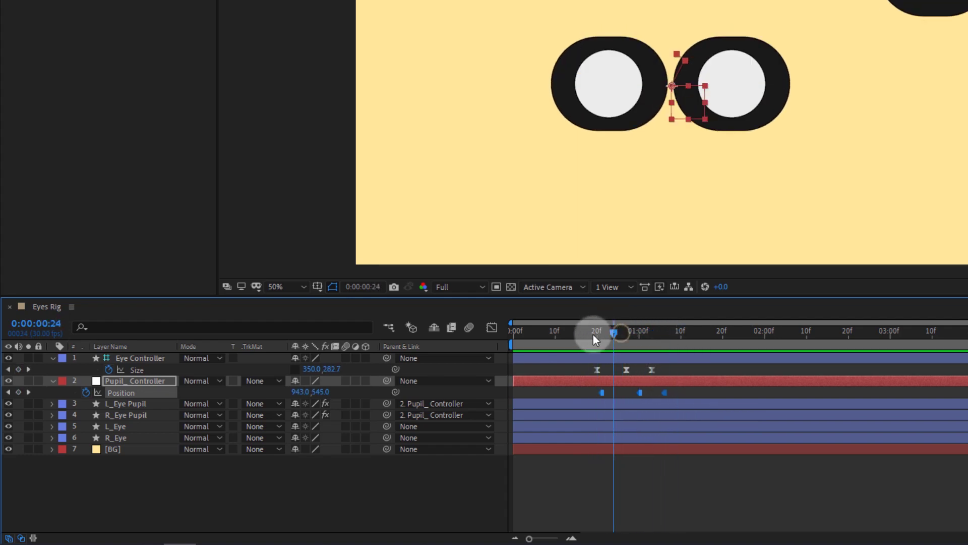
key("space")
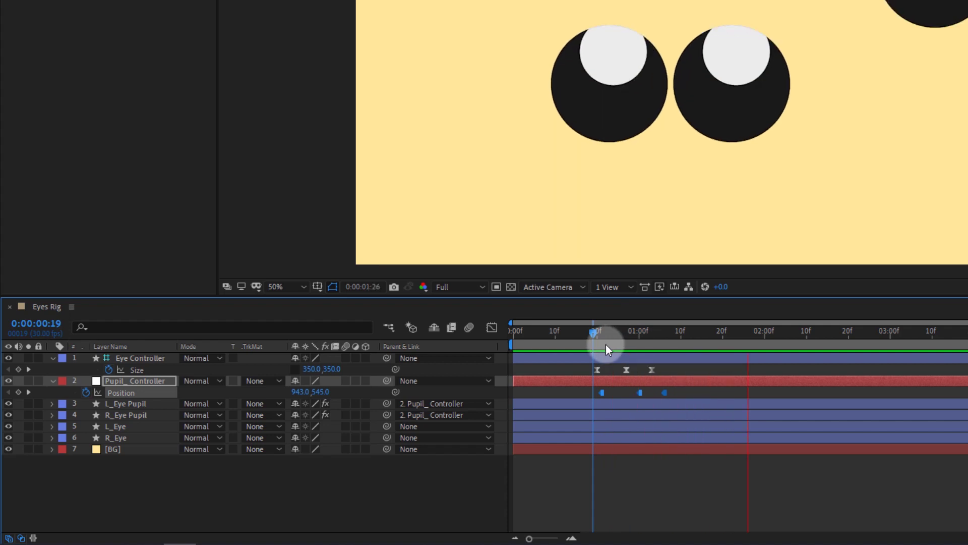
key("space")
left_click_drag(755, 332, 764, 334)
Copy the blink Size keyframes and paste the blink at 2:00.
key("ctrl+c")
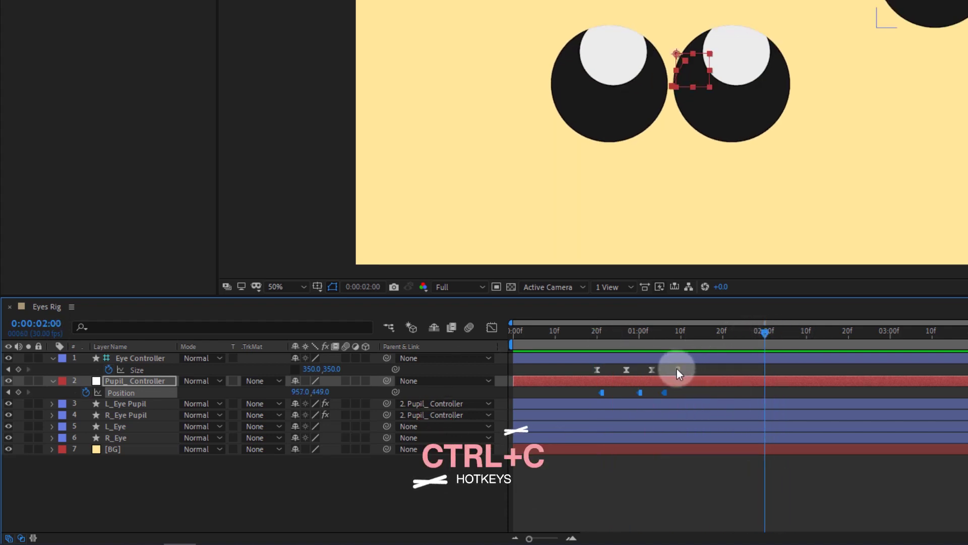
left_click_drag(676, 368, 576, 378)
key("ctrl+v")
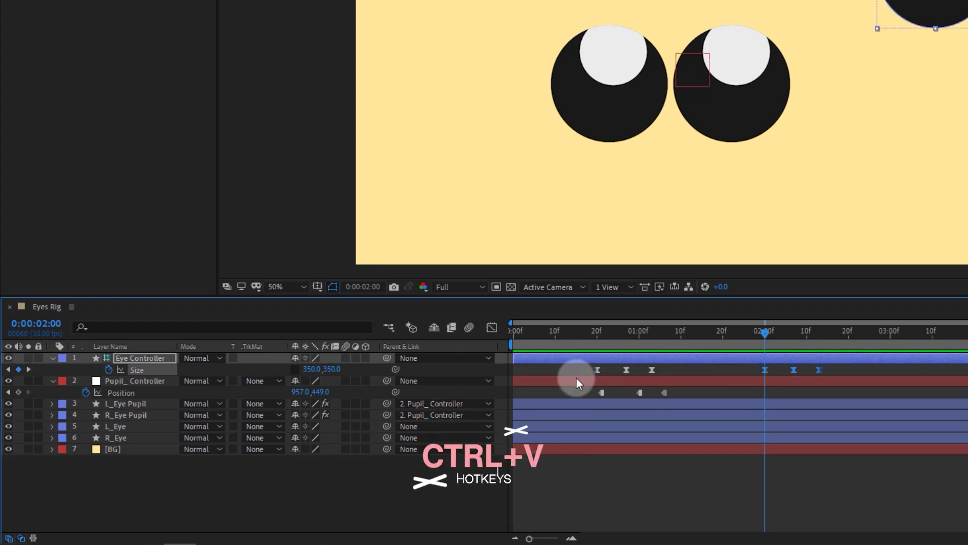
left_click(666, 391)
Add pupil Position keys at 2:00, mid-blink (down) and reopening (down-right), then preview.
left_click_drag(666, 394, 582, 401)
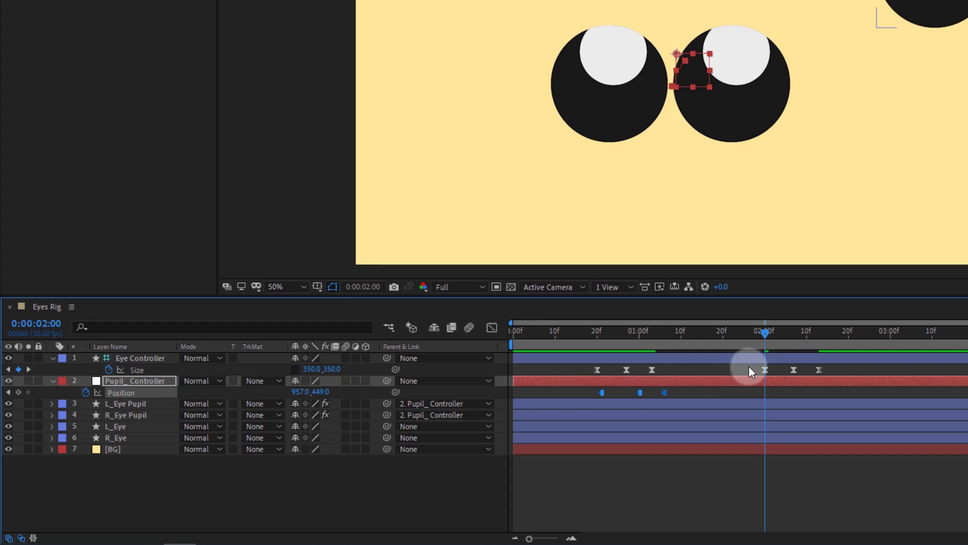
left_click(22, 399)
left_click(18, 392)
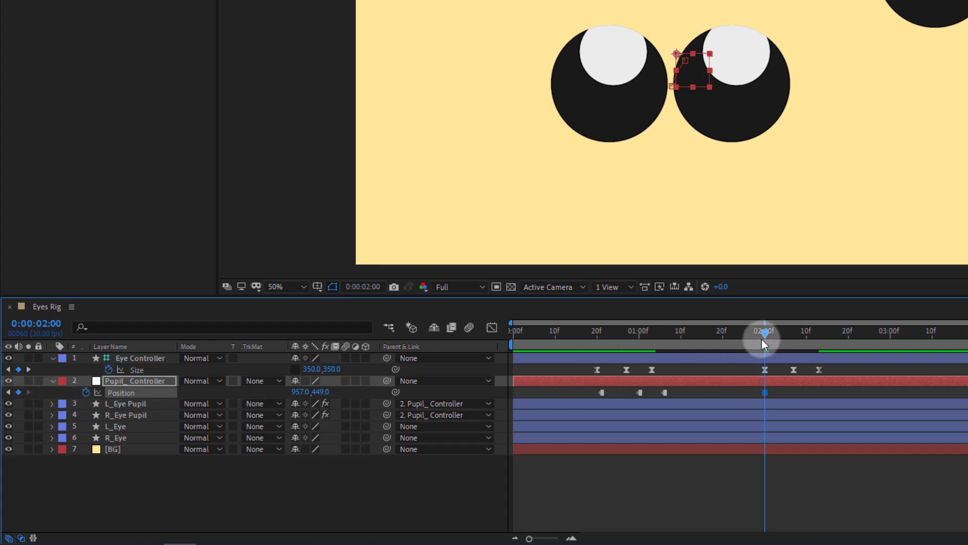
left_click_drag(770, 330, 805, 340)
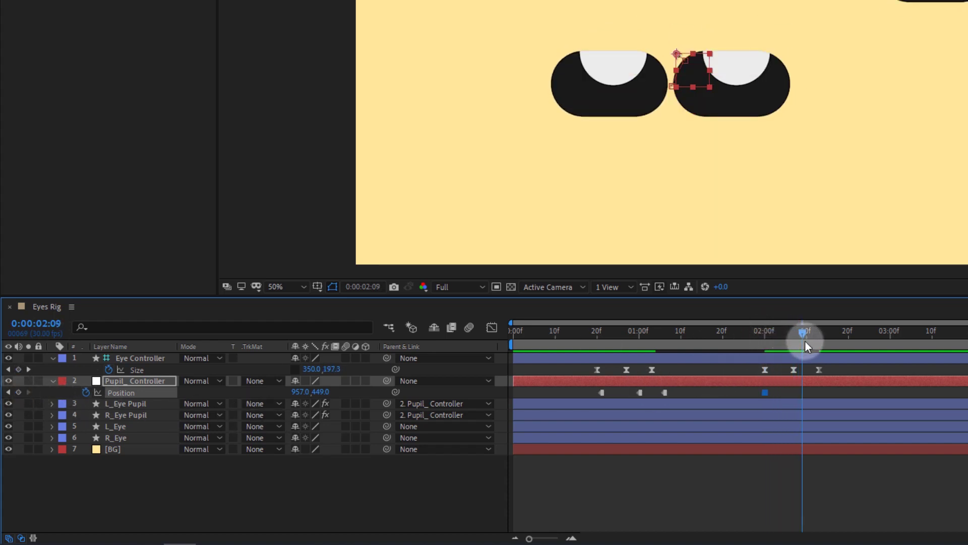
mouse_move(700, 76)
left_mouse_down()
mouse_move(696, 111)
mouse_move(679, 128)
left_mouse_up()
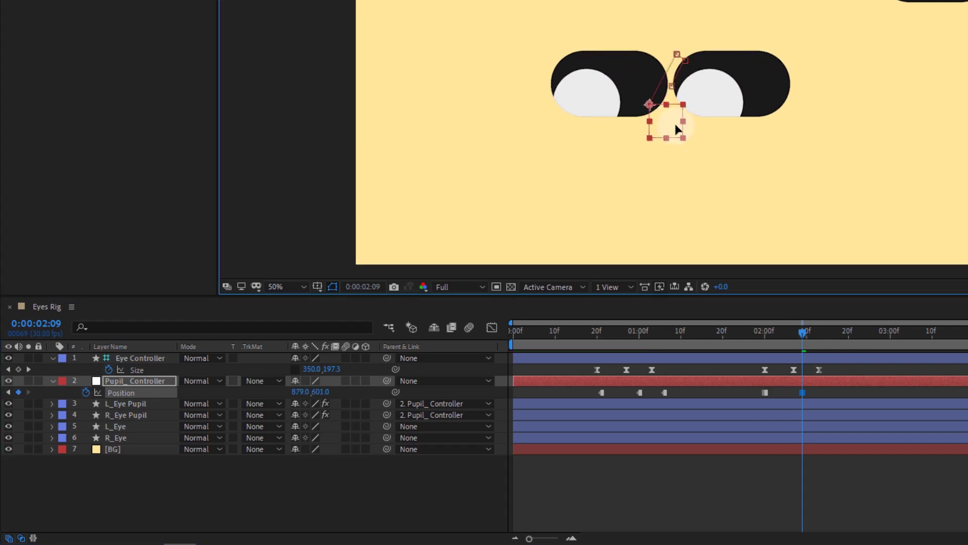
left_click_drag(805, 334, 824, 335)
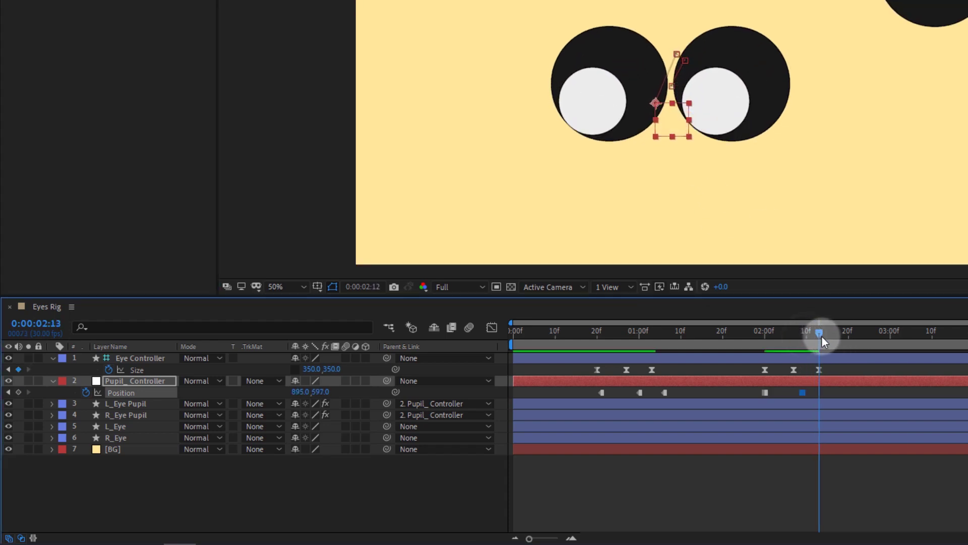
left_click_drag(669, 134, 684, 146)
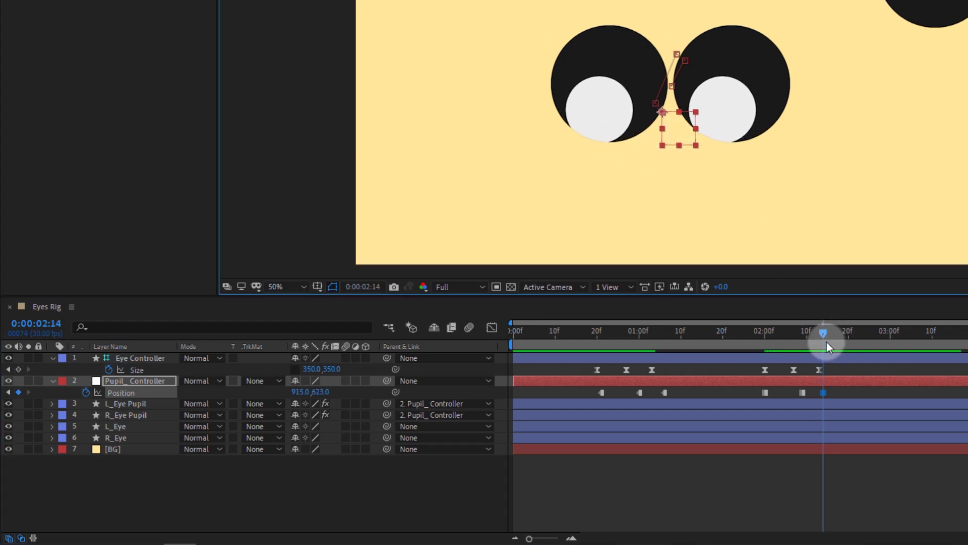
mouse_move(822, 341)
left_mouse_down()
mouse_move(759, 349)
mouse_move(823, 331)
left_mouse_up()
key("space")
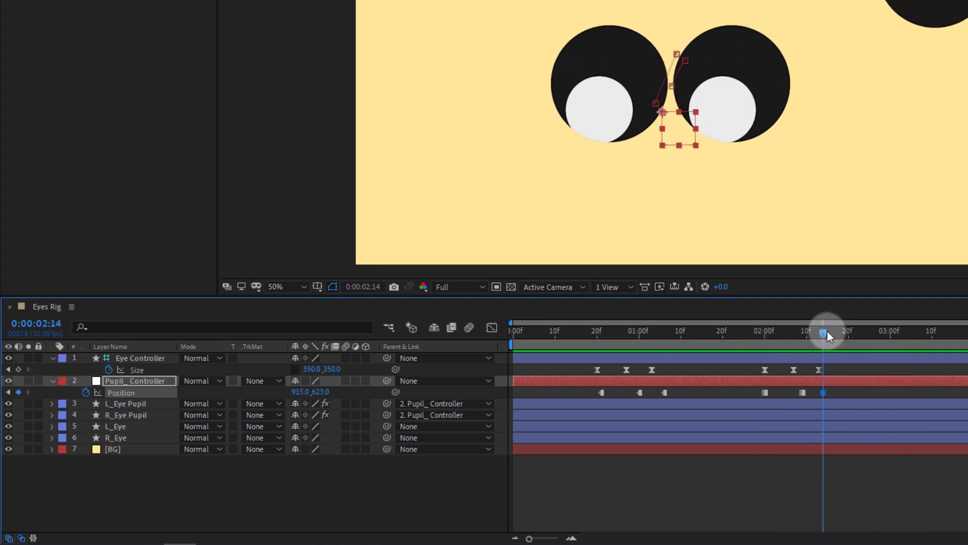
Nudge the pupils up-right and raise them at the half-blink keyframe, then preview.
left_click(682, 134)
key("shift+Right")
key("shift+Up")
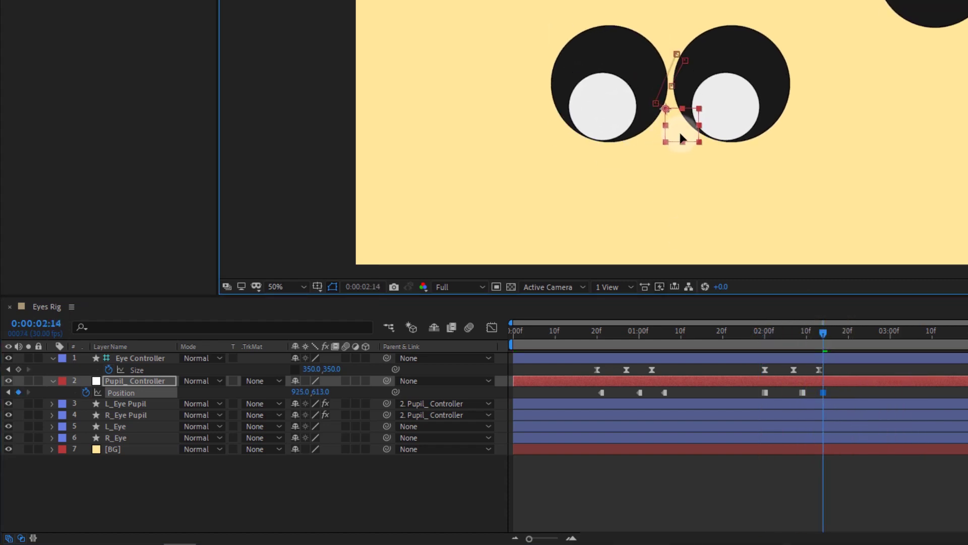
left_click_drag(822, 332, 802, 334)
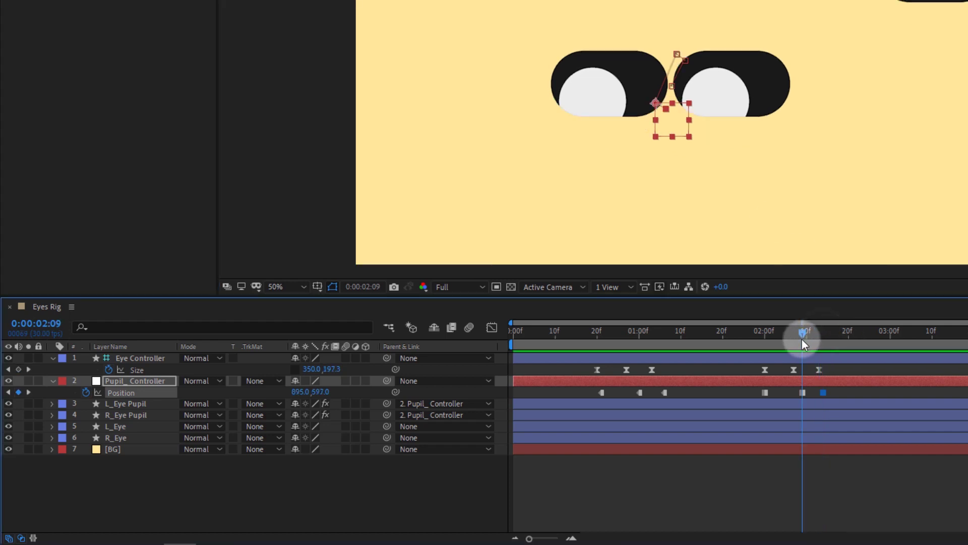
left_click_drag(674, 127, 672, 116)
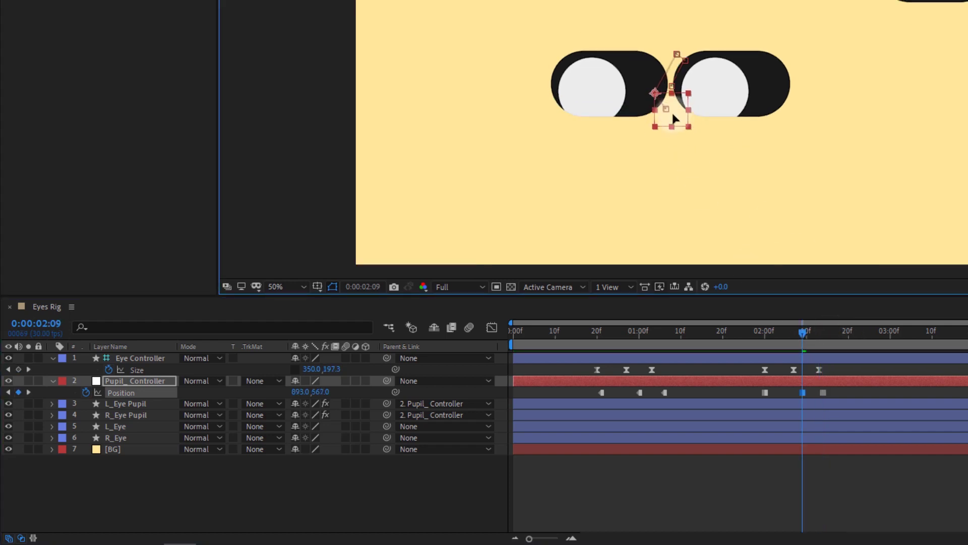
left_click_drag(804, 334, 740, 334)
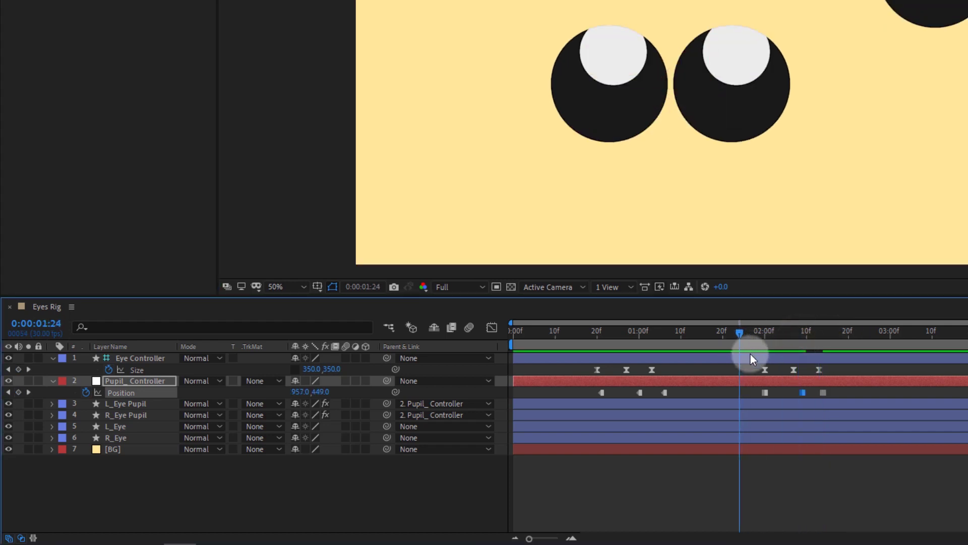
key("space")
key("space")
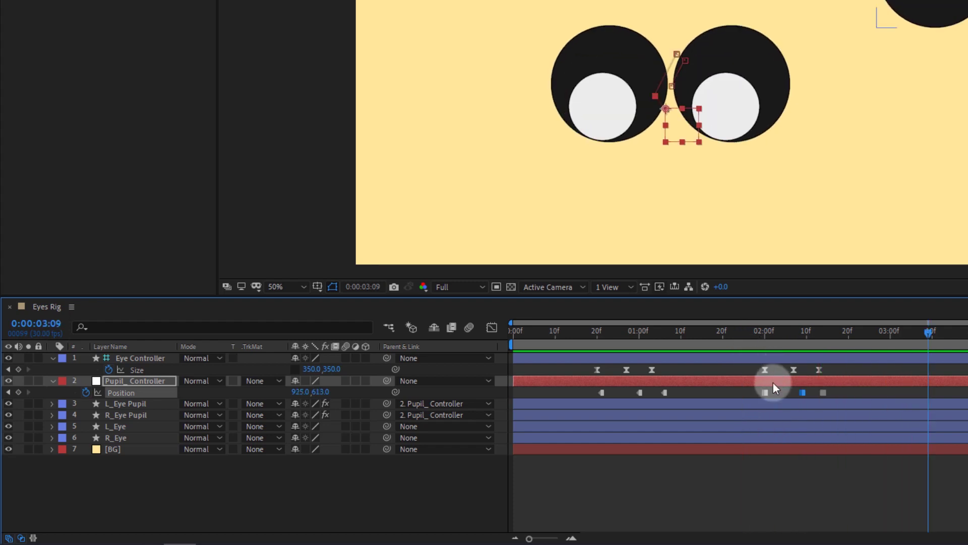
Add a final pupil Position keyframe at 3:10 moving the pupils back up.
left_click_drag(927, 330, 931, 330)
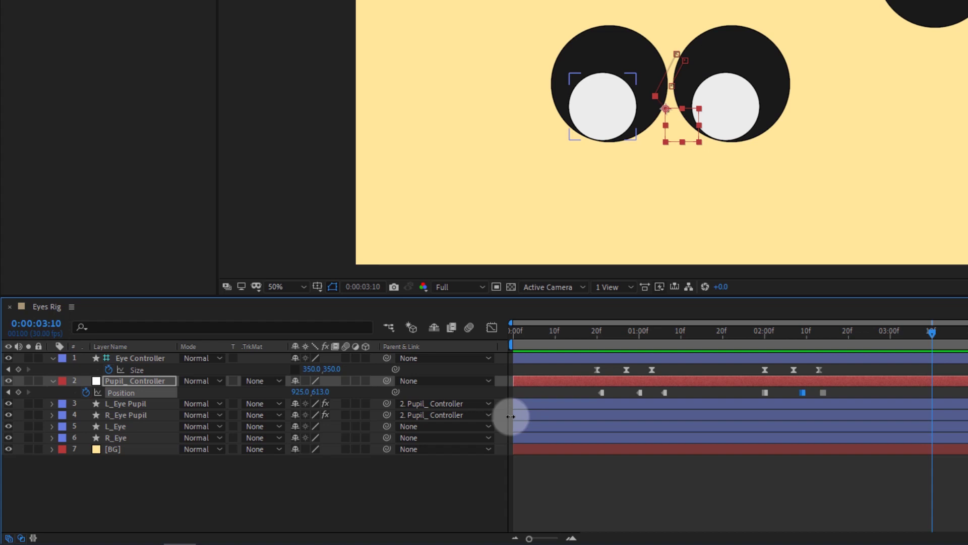
left_click(597, 369)
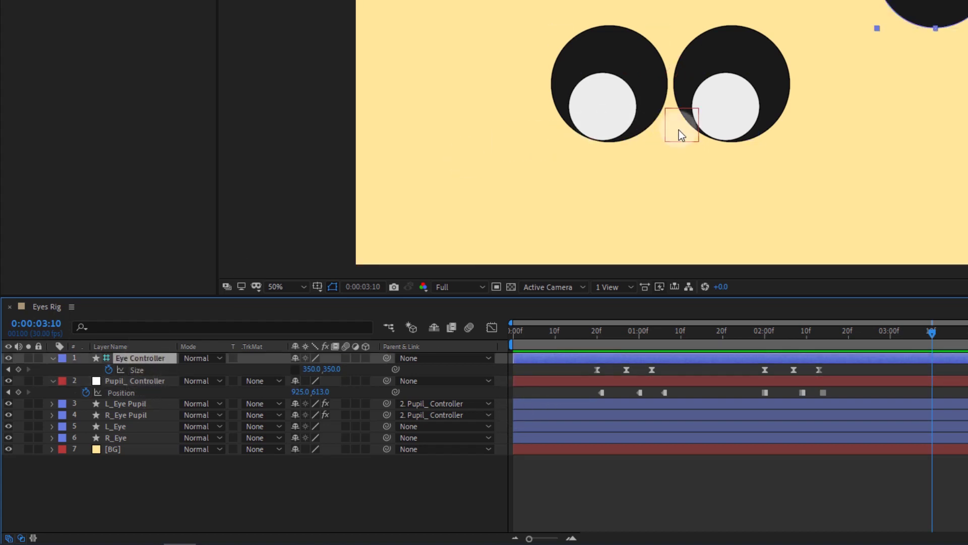
left_click_drag(683, 130, 685, 109)
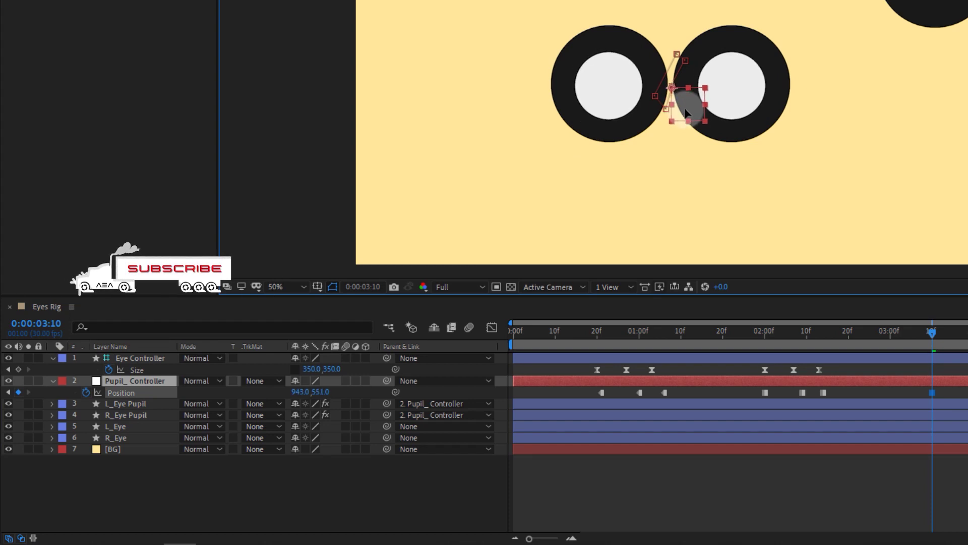
left_click_drag(938, 347, 768, 358)
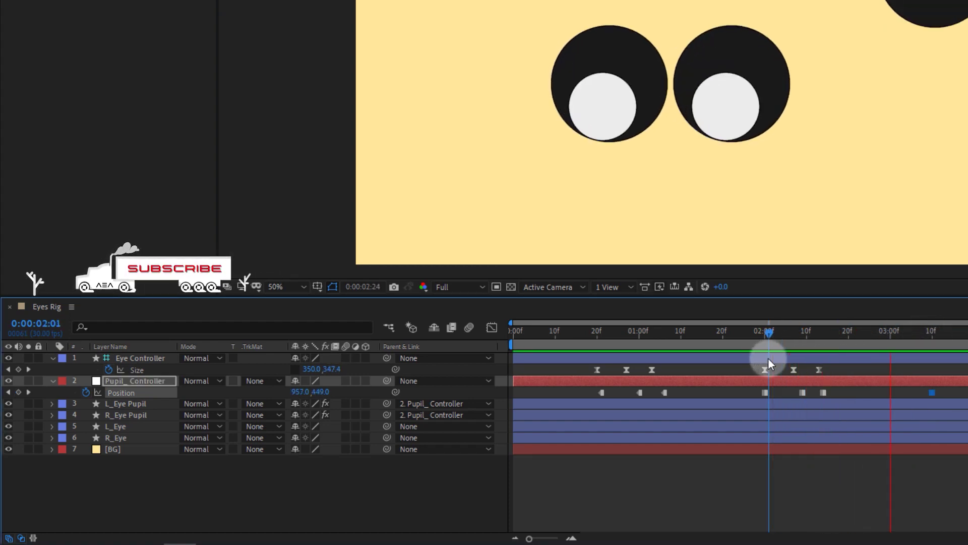
key("space")
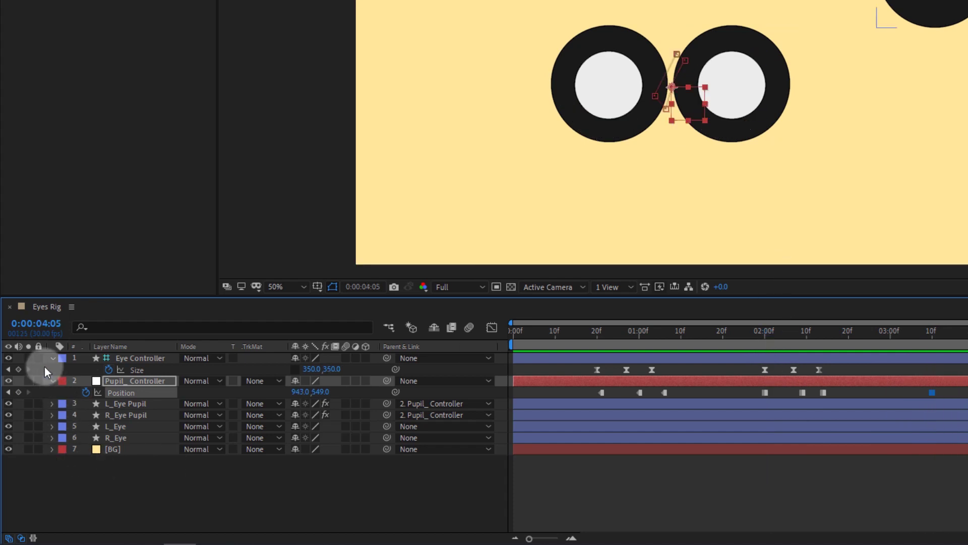
Collapse the controller properties, pick the Ellipse tool, and sample fill colour 191919 from the eye ring.
left_click(50, 359)
left_click(54, 370)
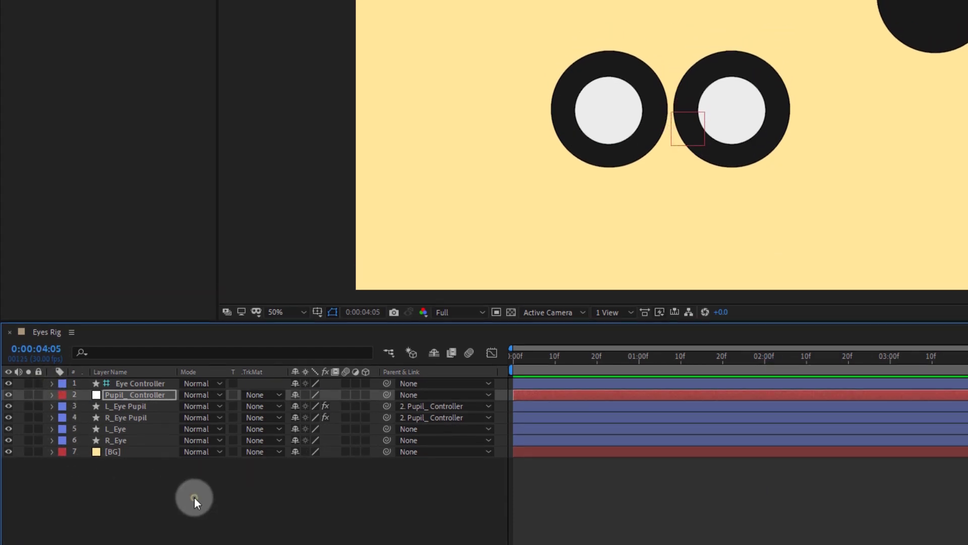
left_click_drag(125, 21, 170, 47)
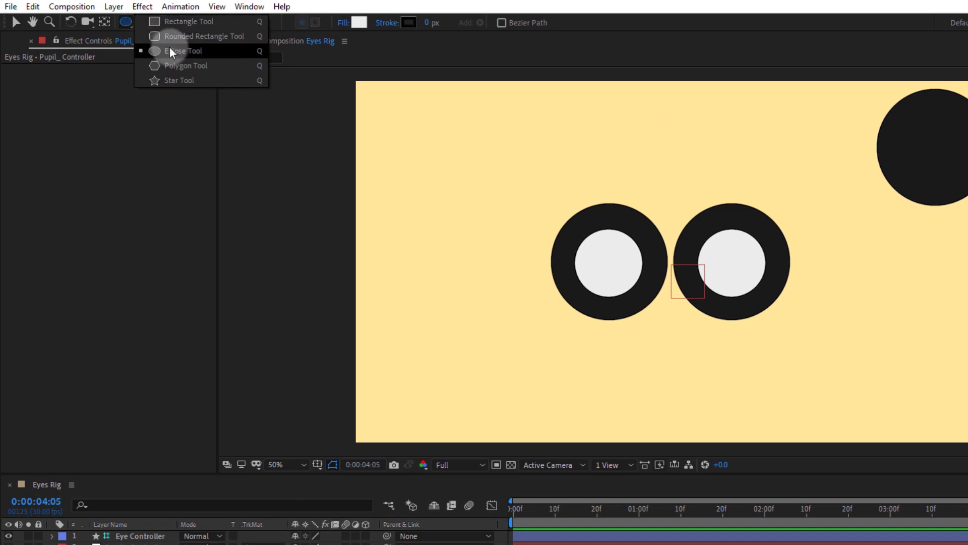
left_click(365, 23)
left_click_drag(759, 140, 553, 150)
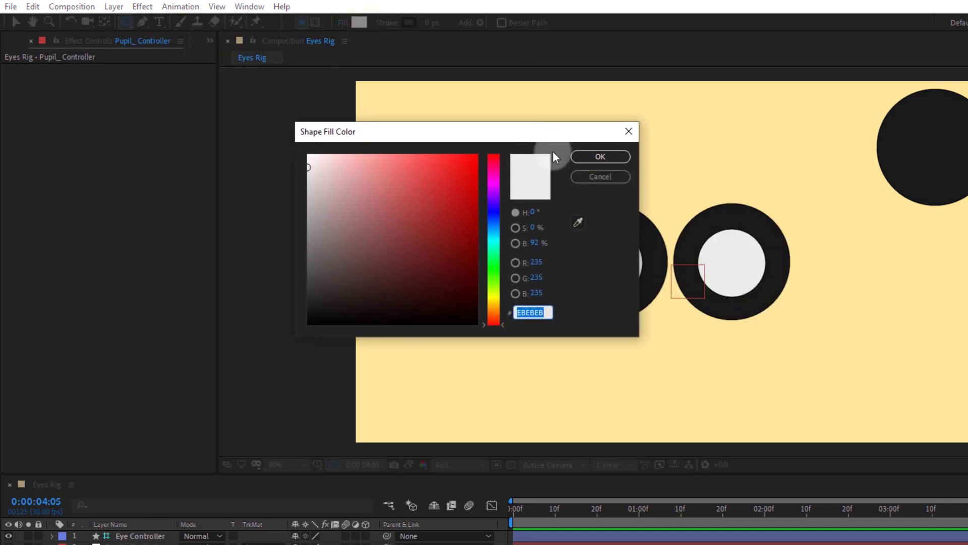
left_click(585, 227)
left_click(686, 226)
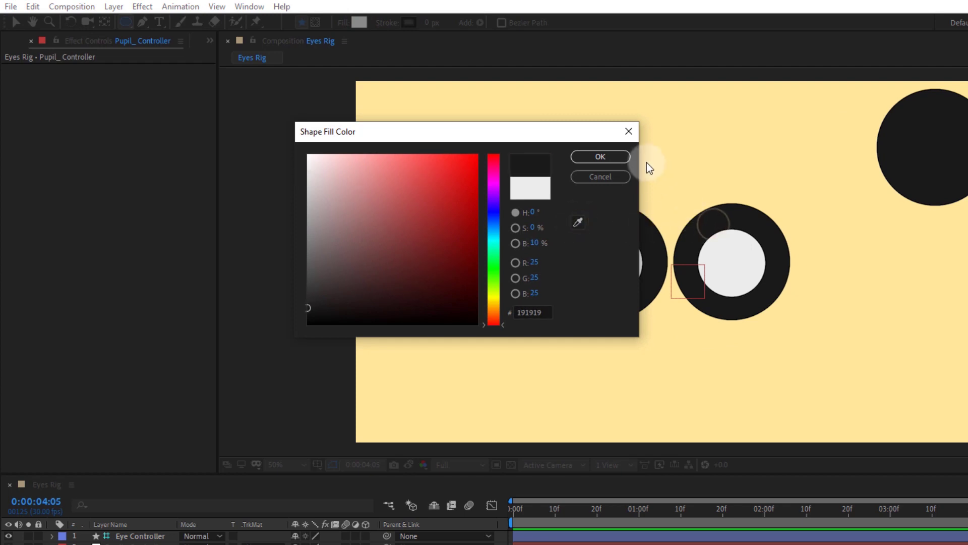
left_click(625, 139)
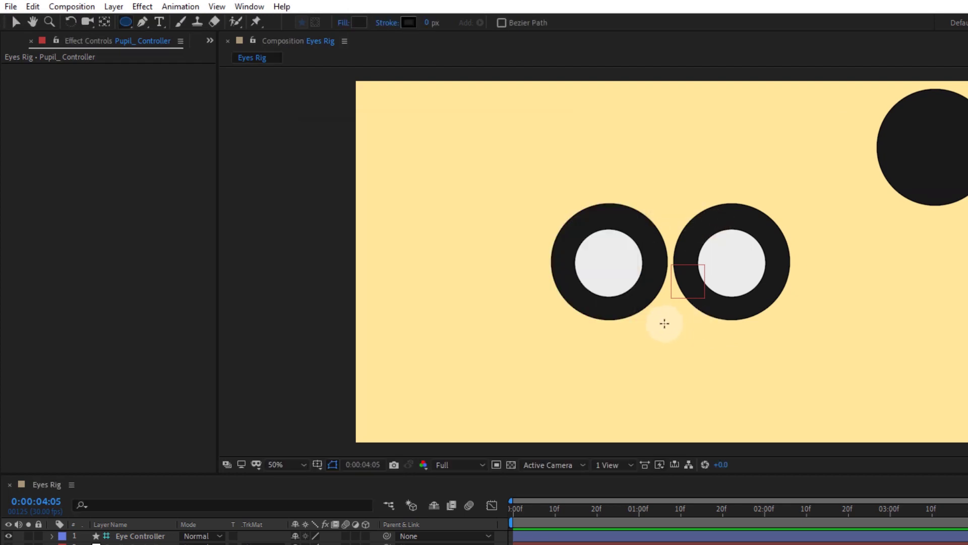
left_click(663, 326)
Draw a small dark circle below the eyes, centre it horizontally, nudge it left, and name it Mouth.
left_click_drag(663, 326, 665, 336)
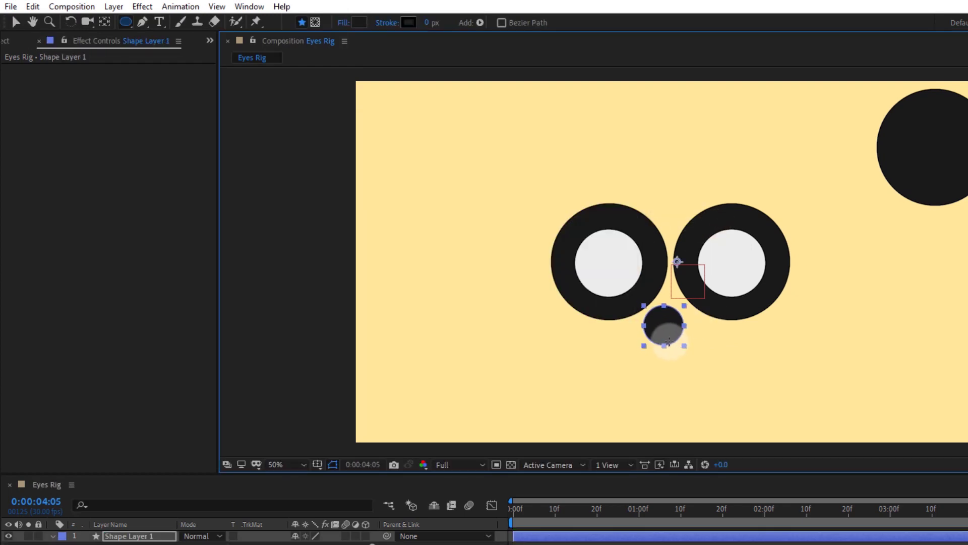
key("ctrl+alt+Home")
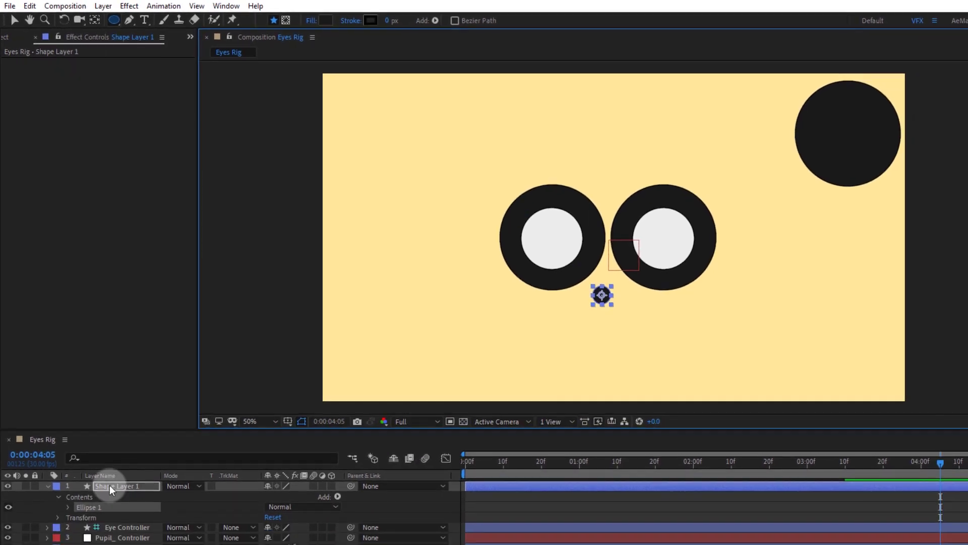
left_click(873, 337)
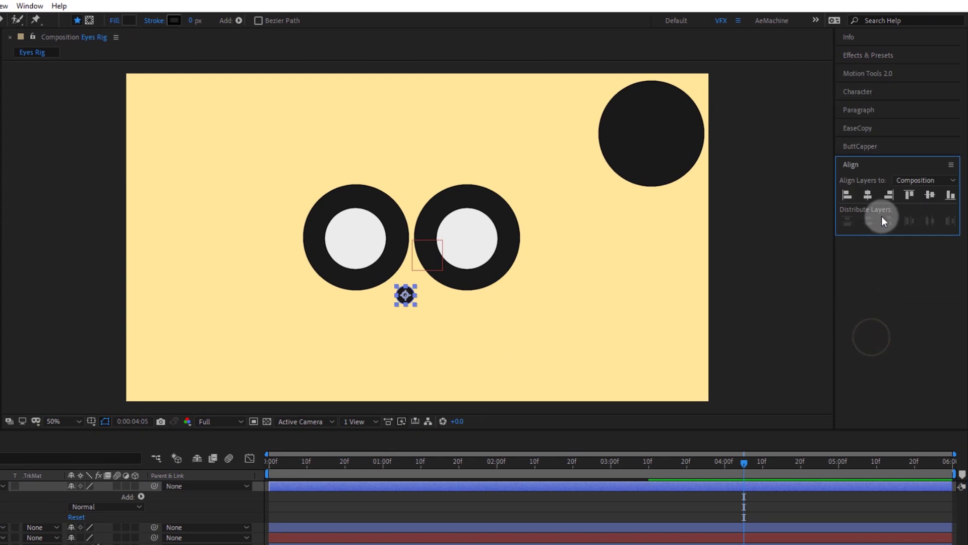
left_click(866, 194)
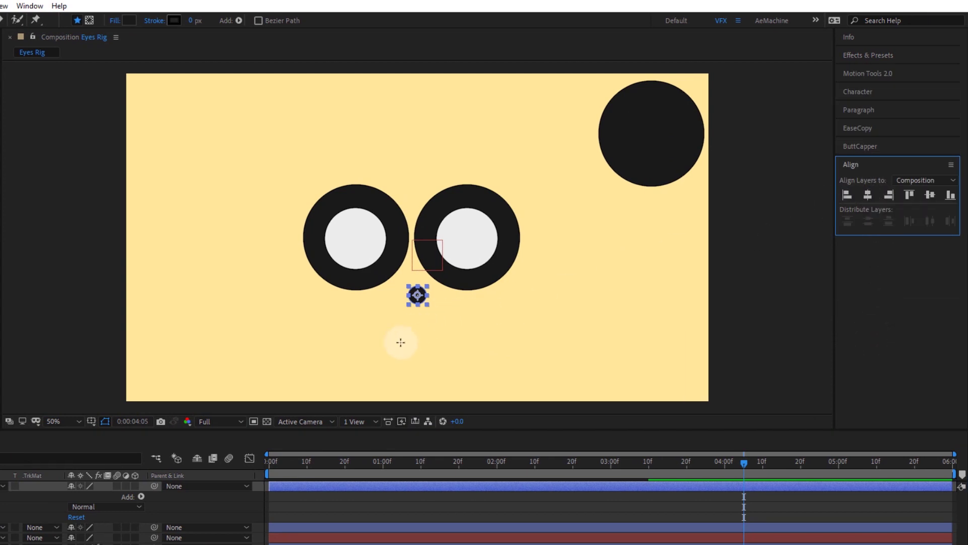
key("v")
key("period")
left_click_drag(421, 353, 413, 352)
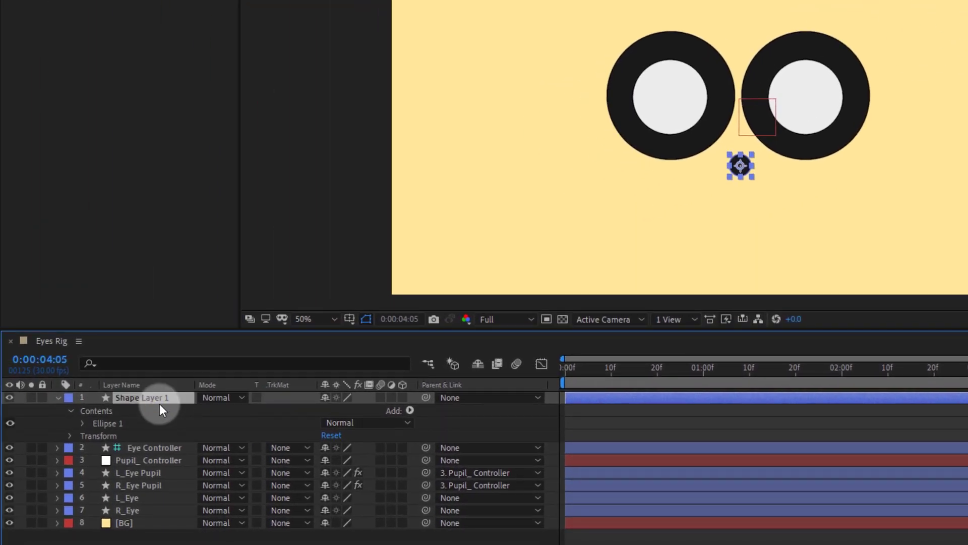
type("Mouth")
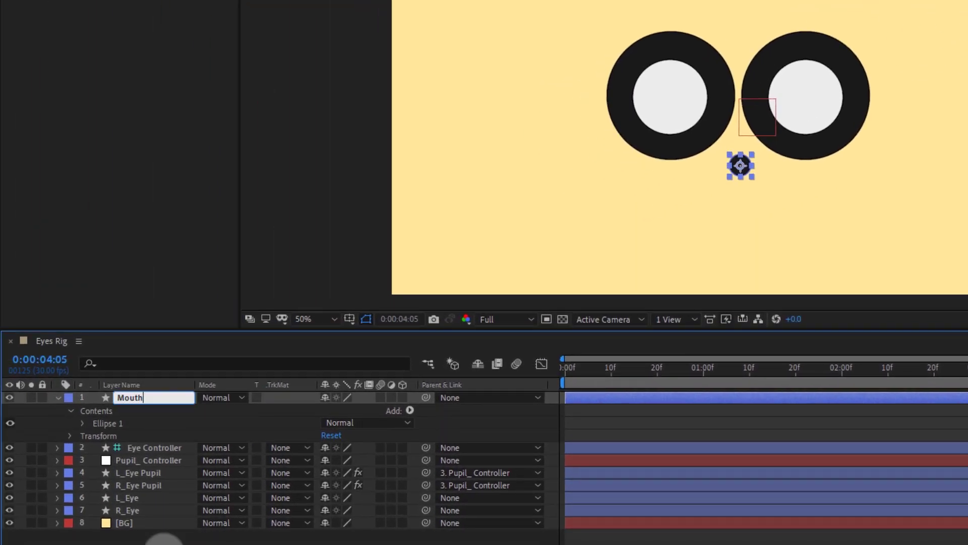
left_click(164, 539)
Rewind to 0:00 and reveal Eye Controller and Pupil_Controller keyframed properties.
left_click(144, 396)
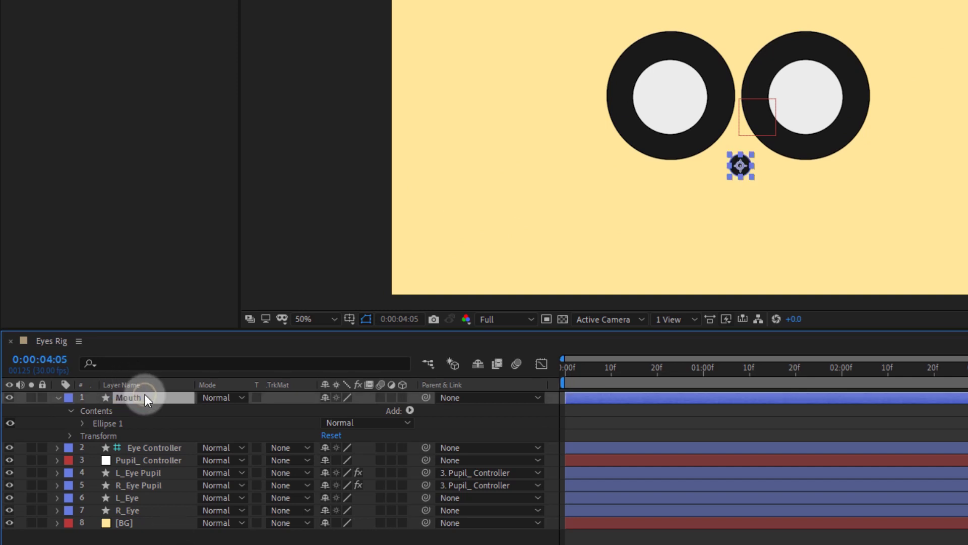
left_click_drag(621, 371, 556, 377)
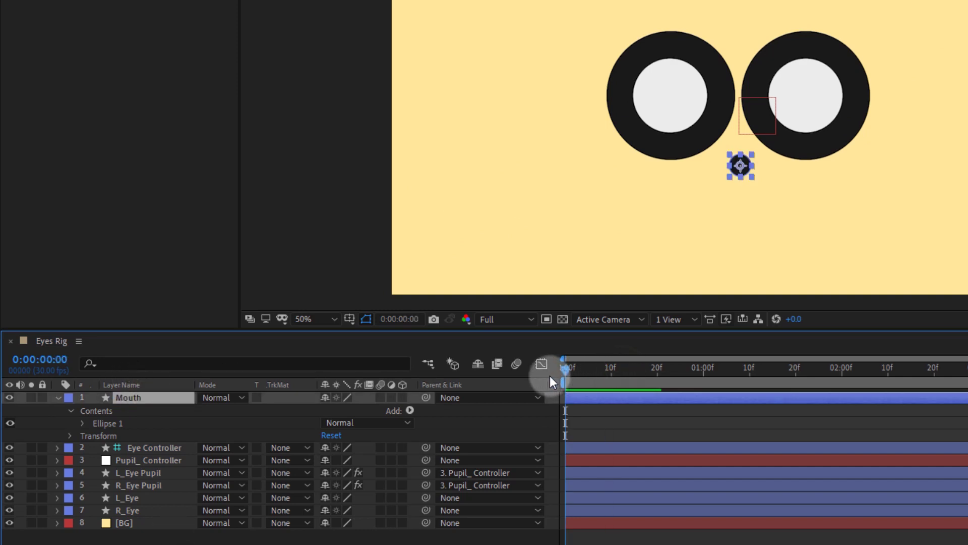
left_click(149, 447)
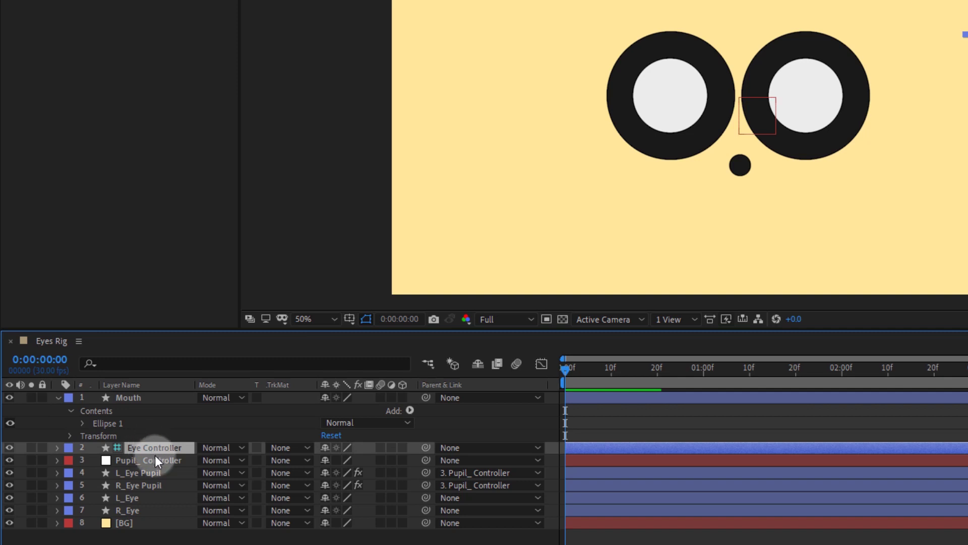
left_click(156, 455, "ctrl")
key("u")
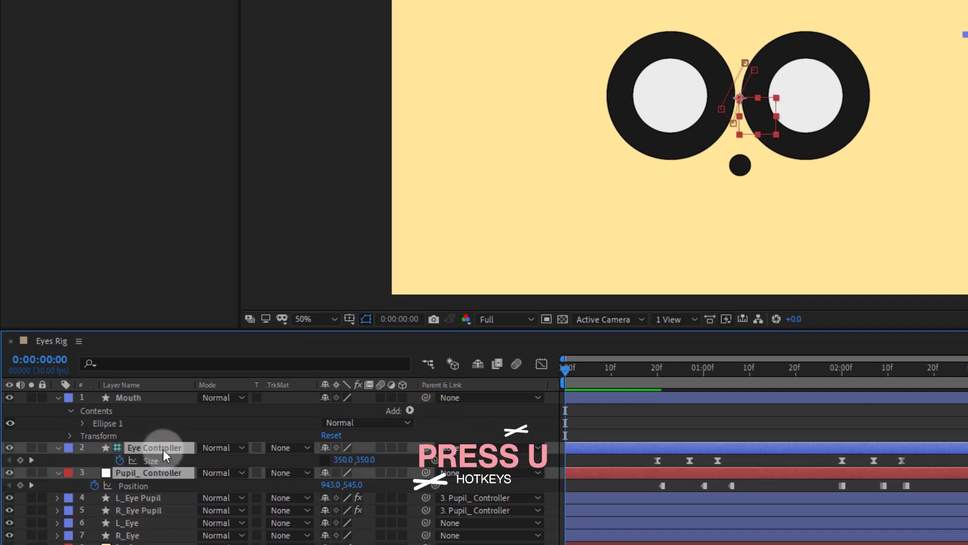
left_click(138, 401)
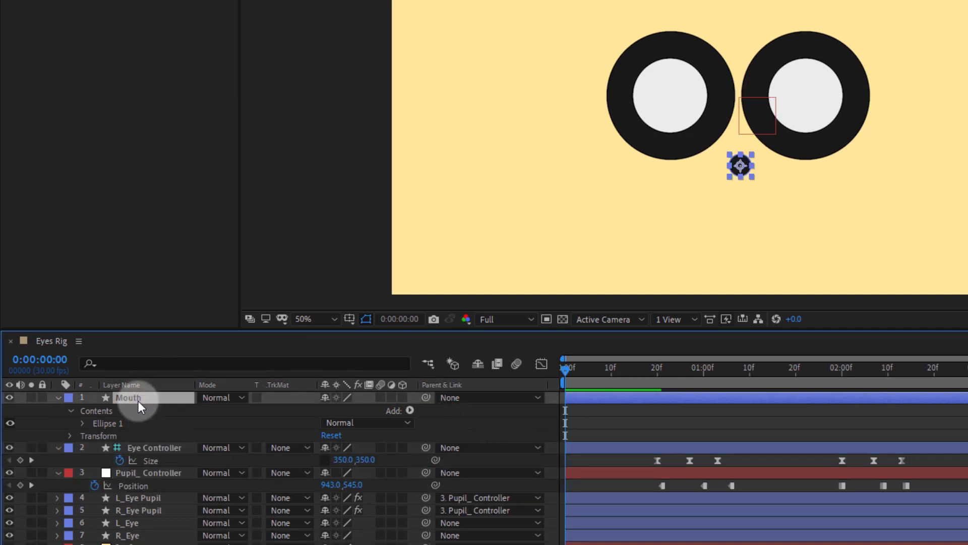
Keyframe the Mouth Position from about 20f, raising it up and right during the first blink.
key("p")
left_click(94, 410)
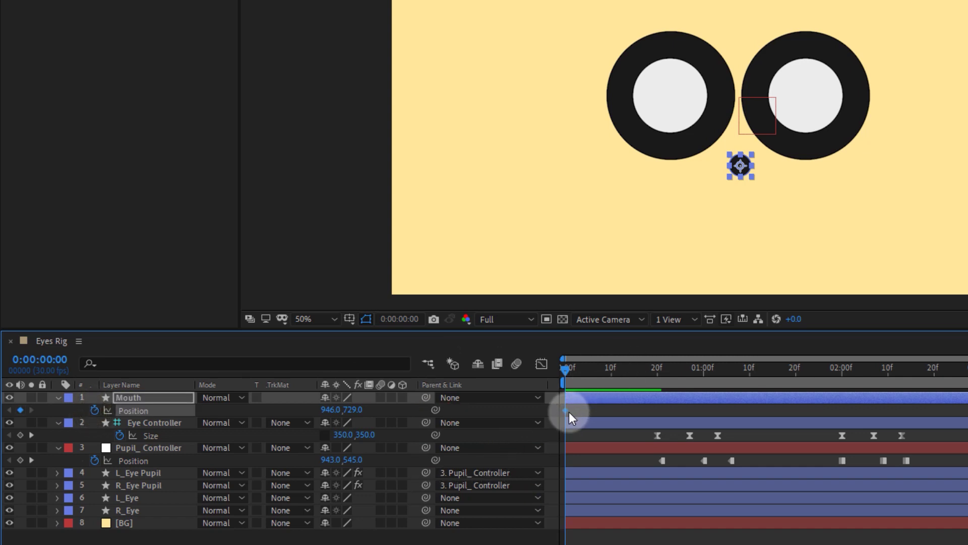
left_click_drag(569, 412, 638, 411)
left_click_drag(566, 409, 657, 411)
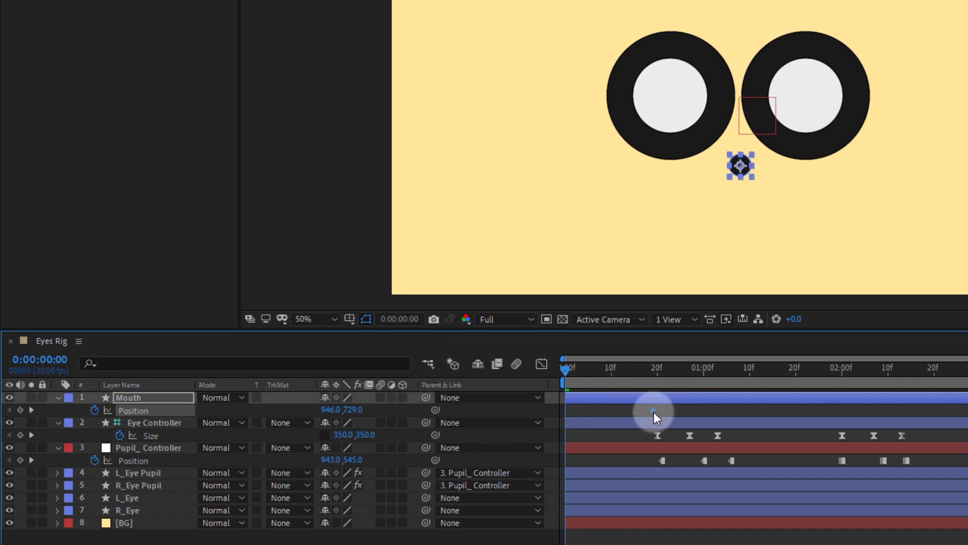
mouse_move(661, 375)
left_mouse_down()
mouse_move(709, 373)
mouse_move(697, 374)
left_mouse_up()
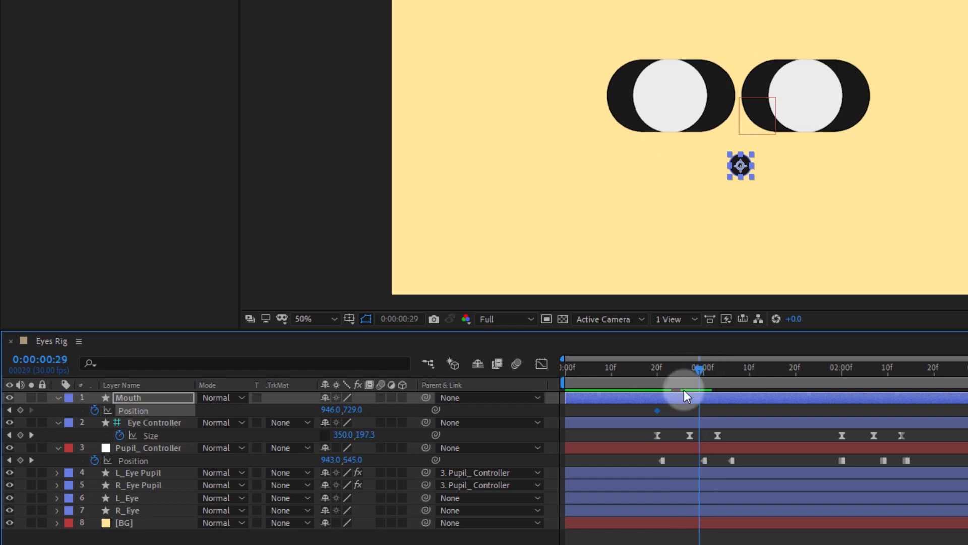
left_click_drag(738, 171, 741, 150)
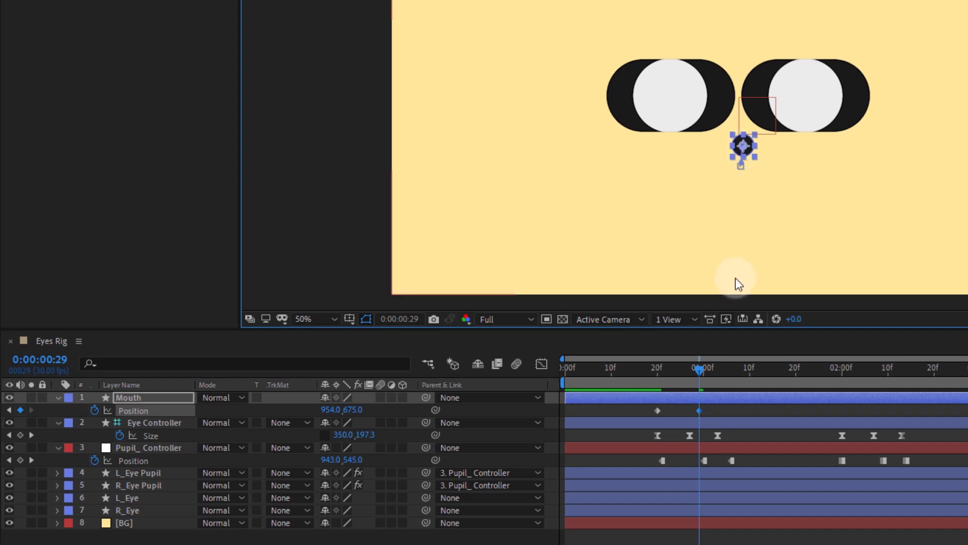
left_click_drag(697, 365, 706, 385)
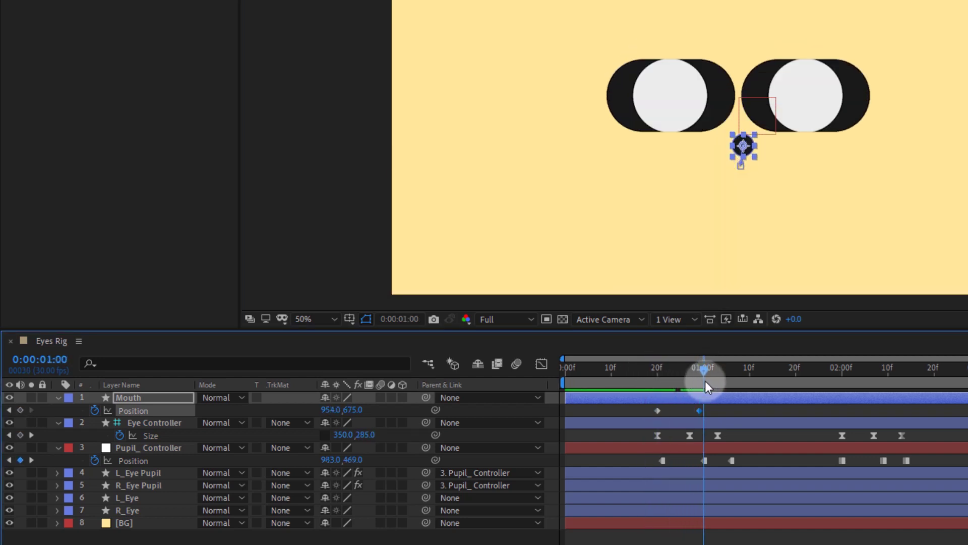
Convert the Mouth Position keyframes to hold keyframes and shift them later to match the blink.
right_click(700, 410)
left_click(758, 524)
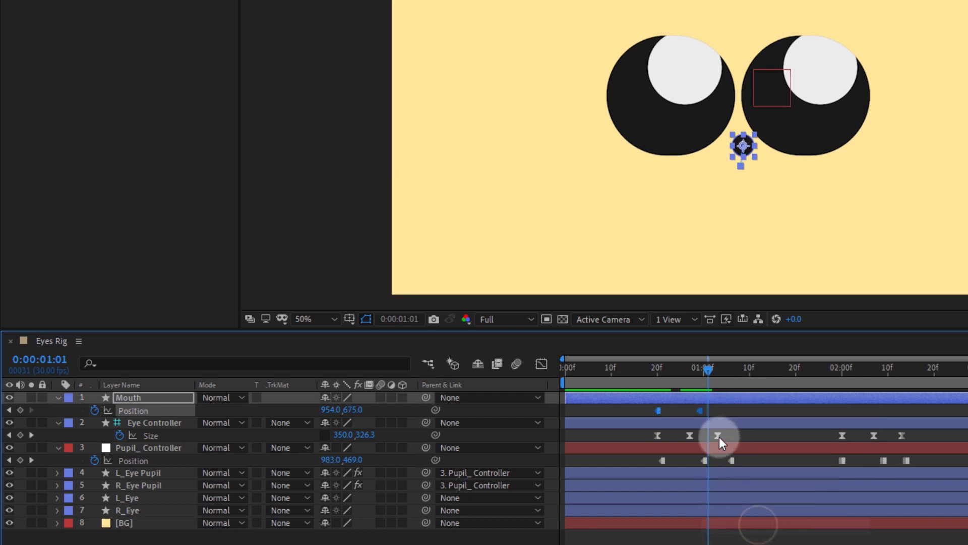
left_click_drag(707, 409, 728, 408)
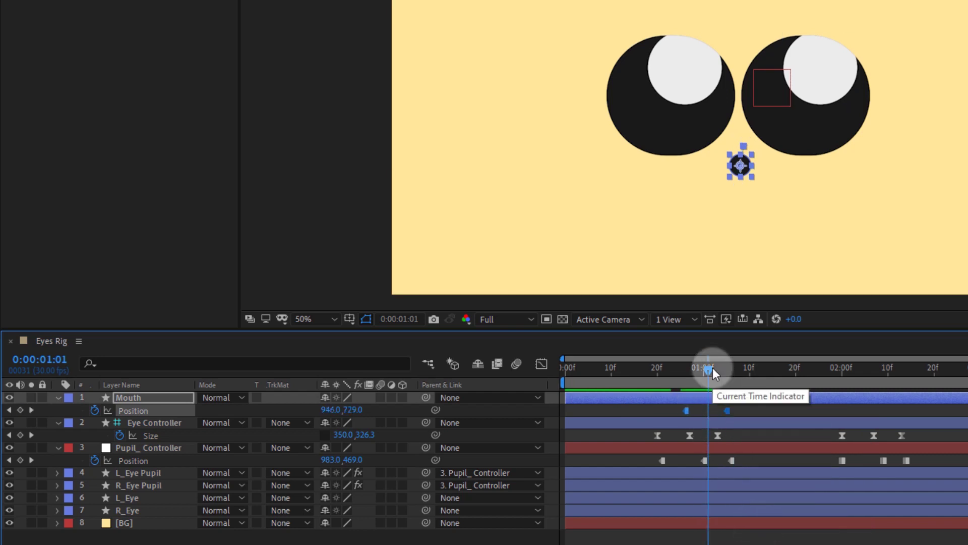
left_click_drag(711, 369, 682, 373)
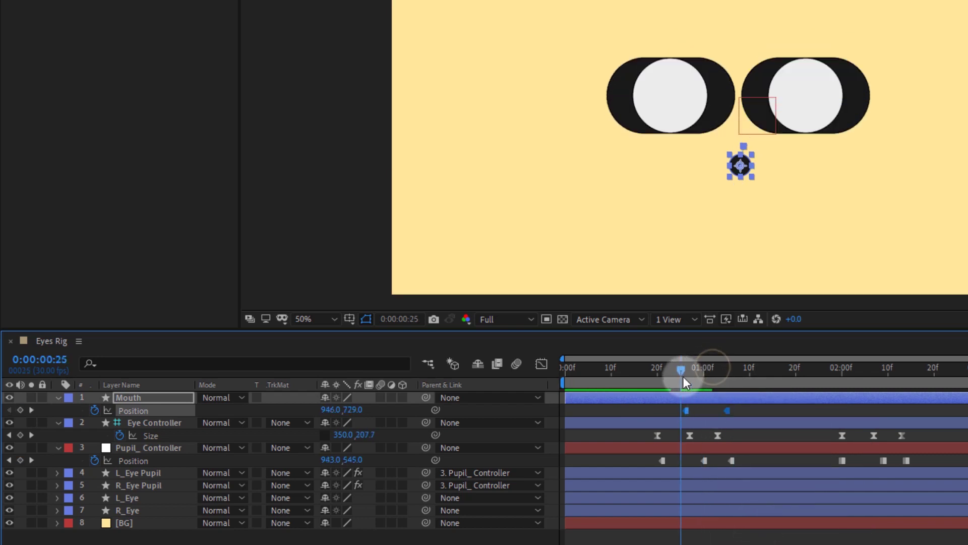
key("space")
Move the mouth down-left where the pupils look down, ending around 902,733.
left_click(739, 432)
left_click(727, 410)
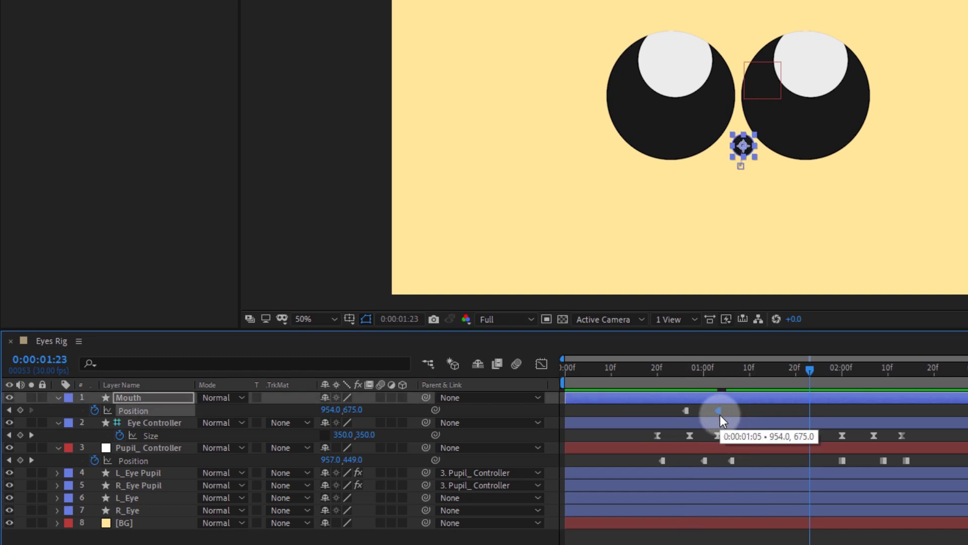
mouse_move(706, 374)
left_mouse_down()
mouse_move(688, 383)
mouse_move(885, 379)
left_mouse_up()
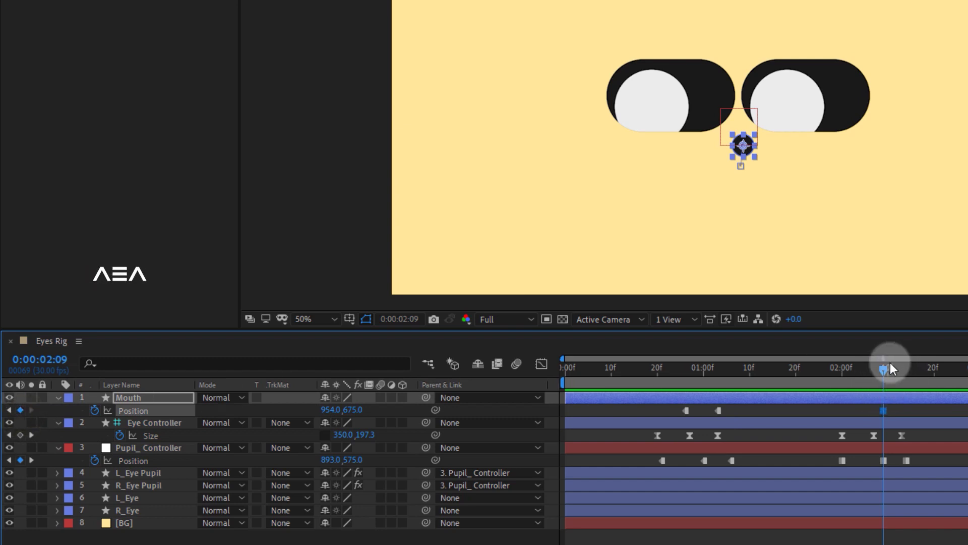
left_click_drag(890, 362, 916, 372)
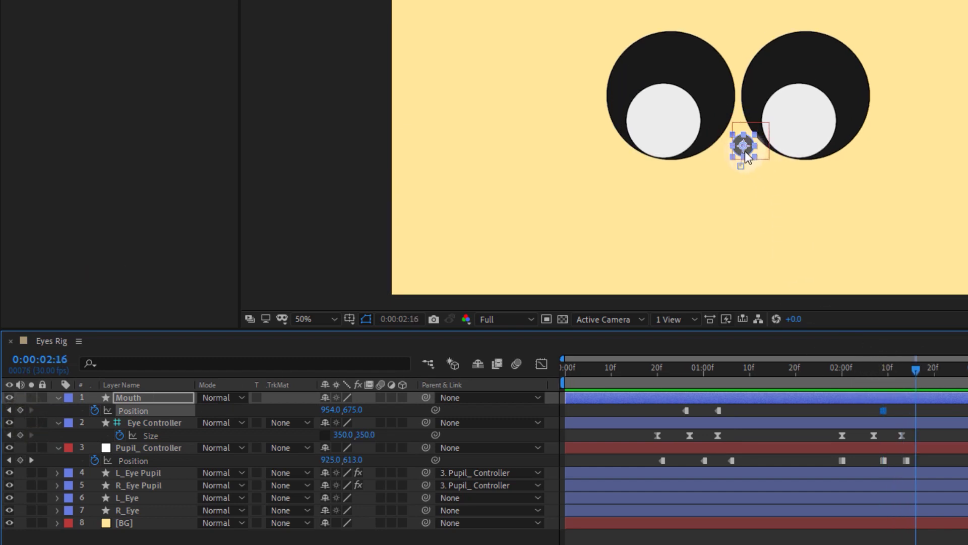
left_click_drag(745, 151, 726, 176)
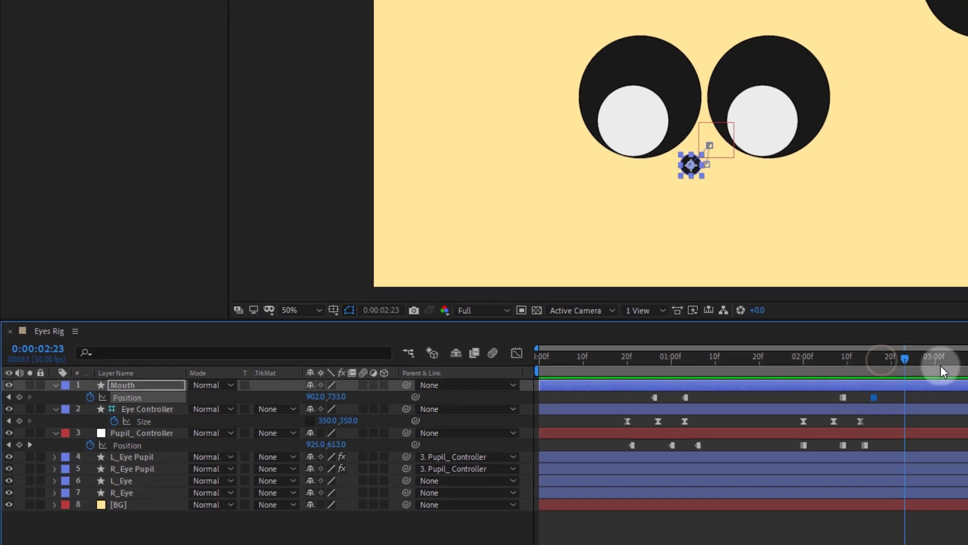
left_click_drag(914, 373, 903, 348)
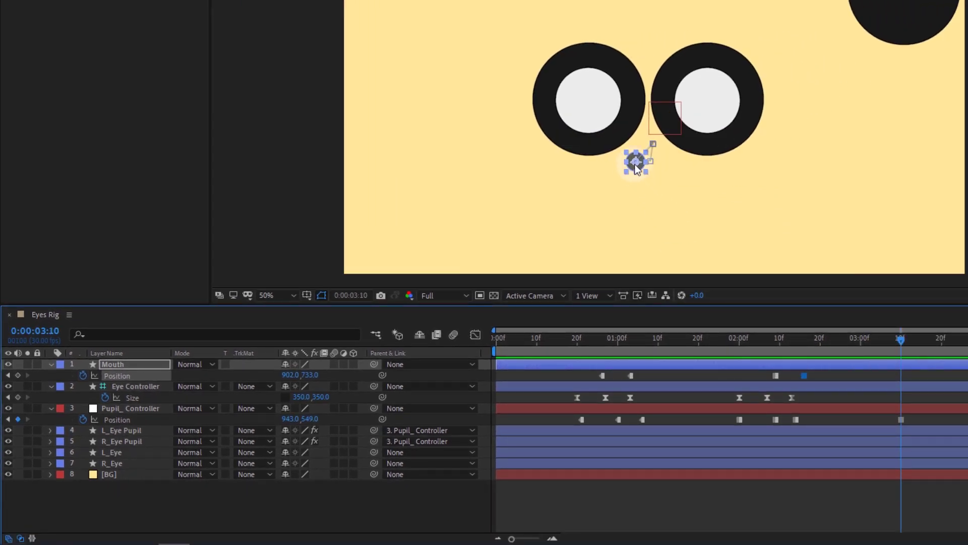
Paste the resting Mouth keyframe at 3:10 and shift the last Mouth and Pupil_Controller keyframes to about 3:19.
left_click(602, 375)
key("ctrl+c")
key("ctrl+v")
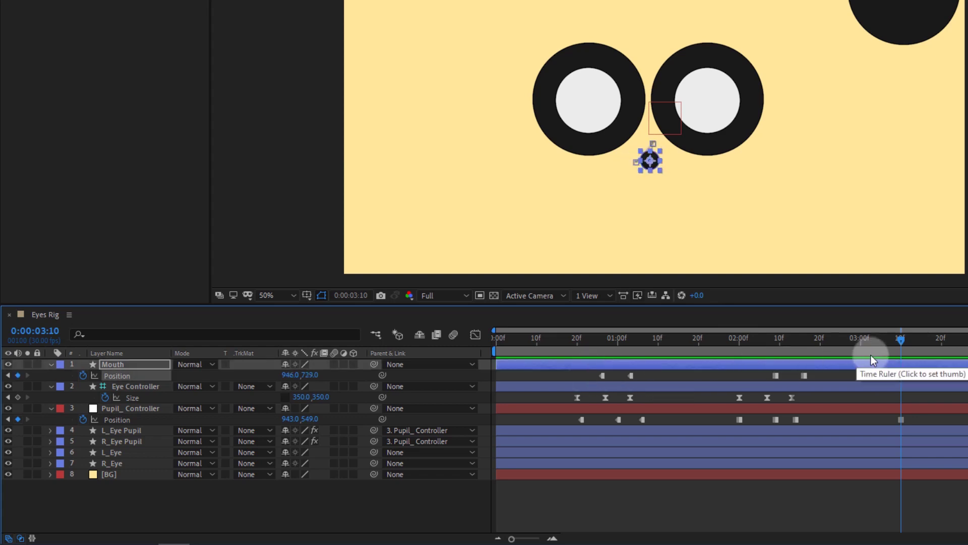
left_click_drag(891, 348, 454, 367)
left_click(655, 372)
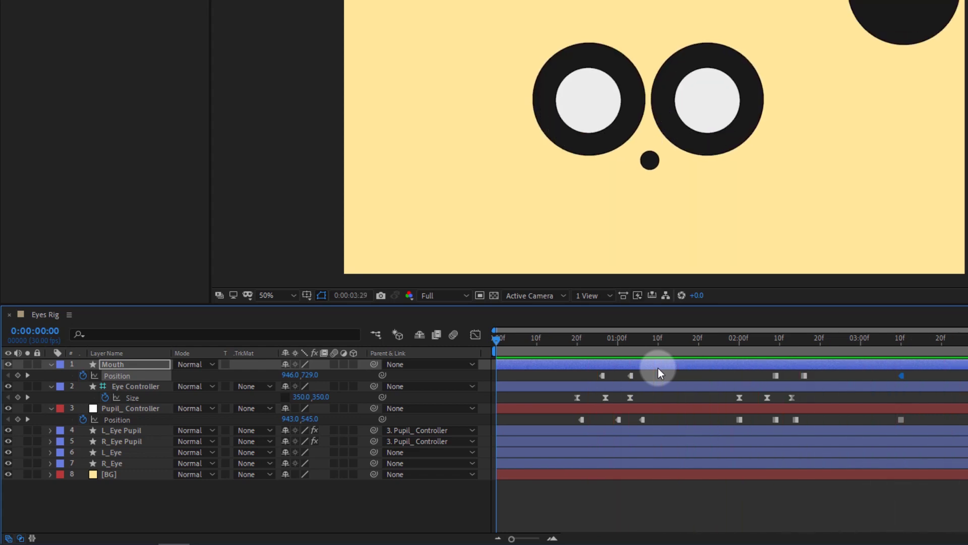
key("space")
left_click(901, 419, "shift")
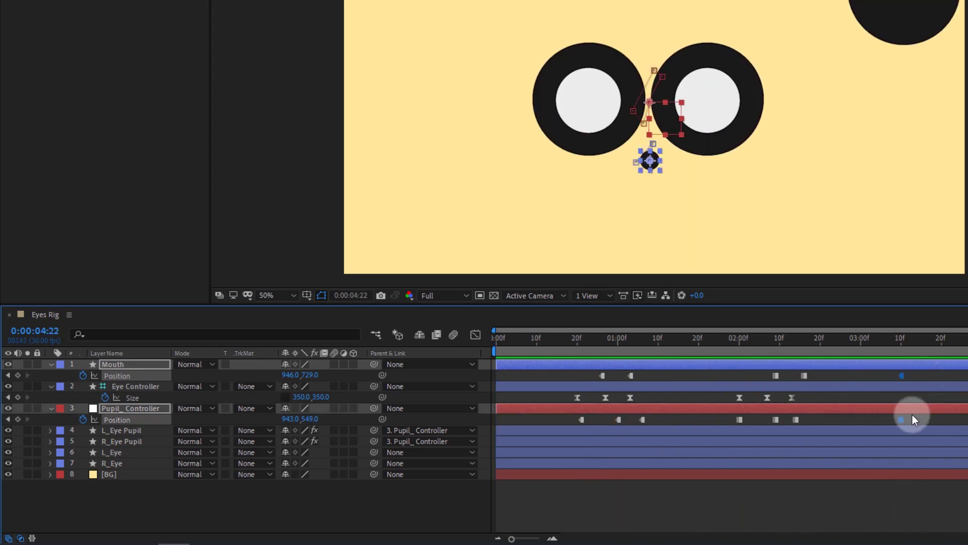
left_click_drag(901, 419, 936, 419)
left_click_drag(895, 337, 869, 343)
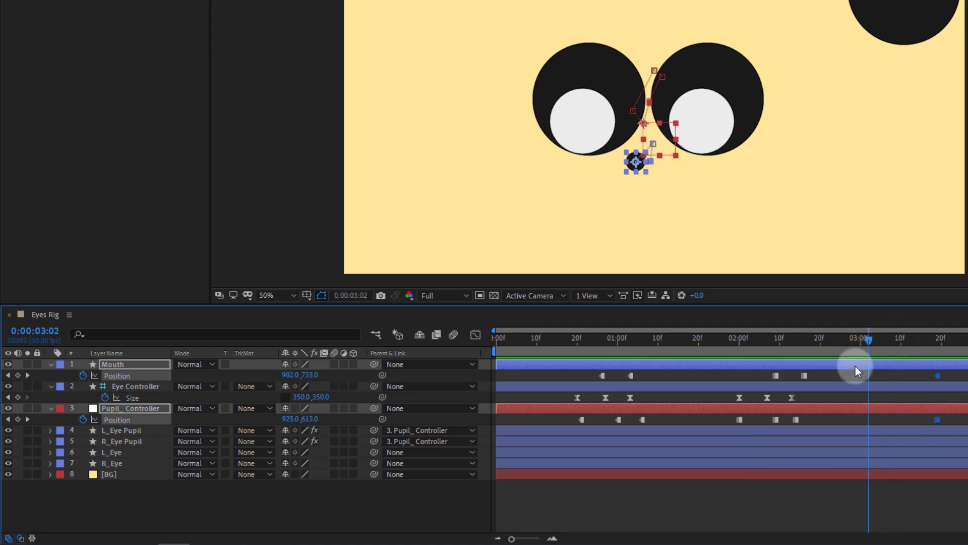
key("space")
Twirl up the Mouth, Eye Controller and Pupil_Controller properties and turn off Eye Controller's visibility.
left_click(845, 378)
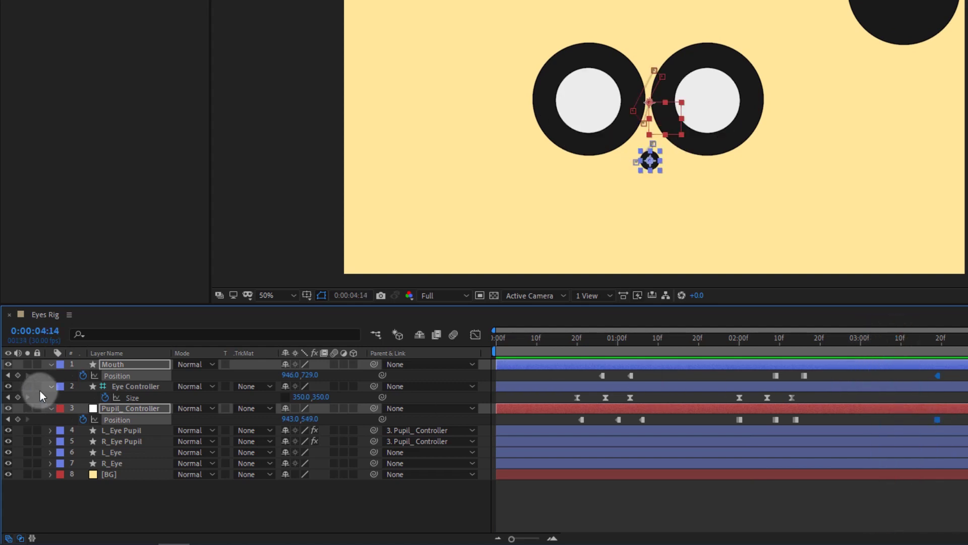
left_click(49, 364)
left_click(50, 375)
left_click(52, 385)
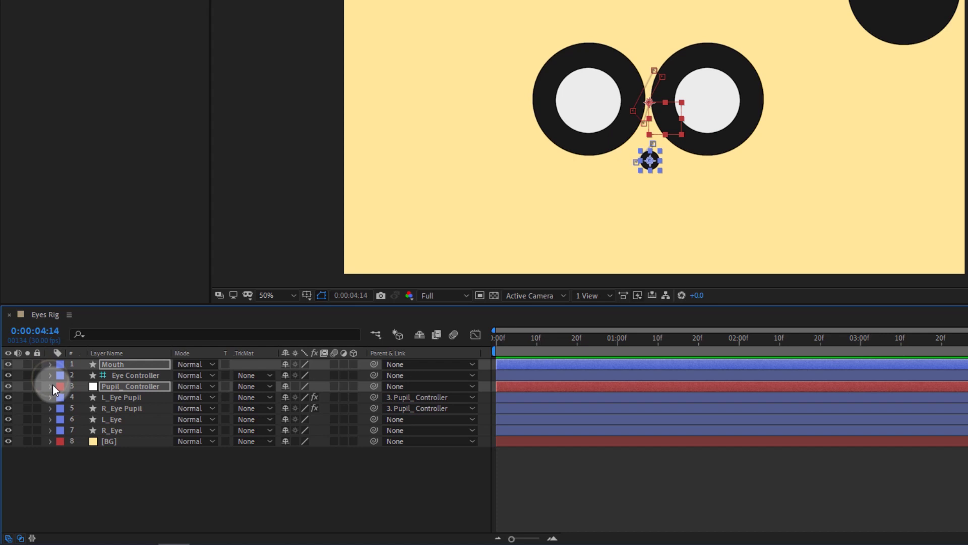
left_click(68, 446)
left_click(8, 375)
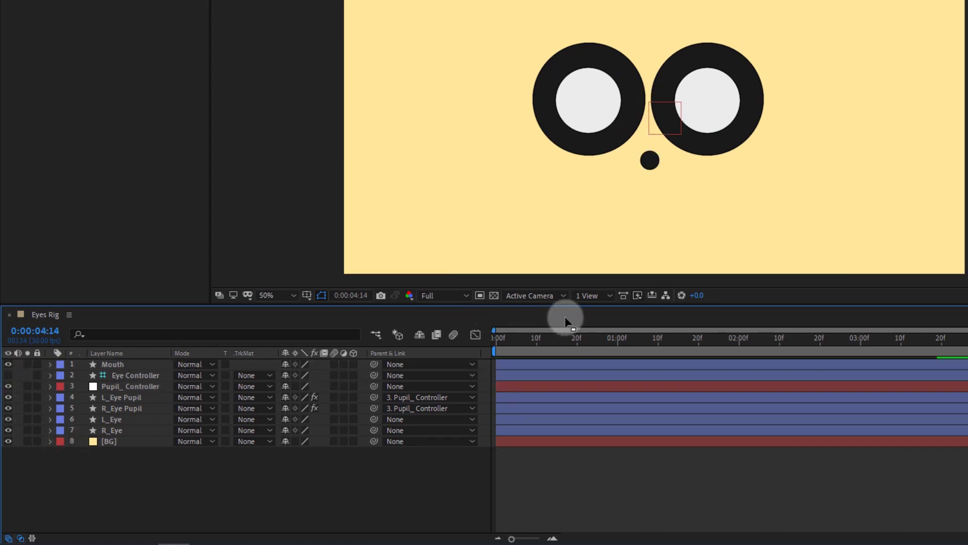
Add a new Null Object layer (Null 2) at the start of the timeline.
key("Home")
right_click(134, 460)
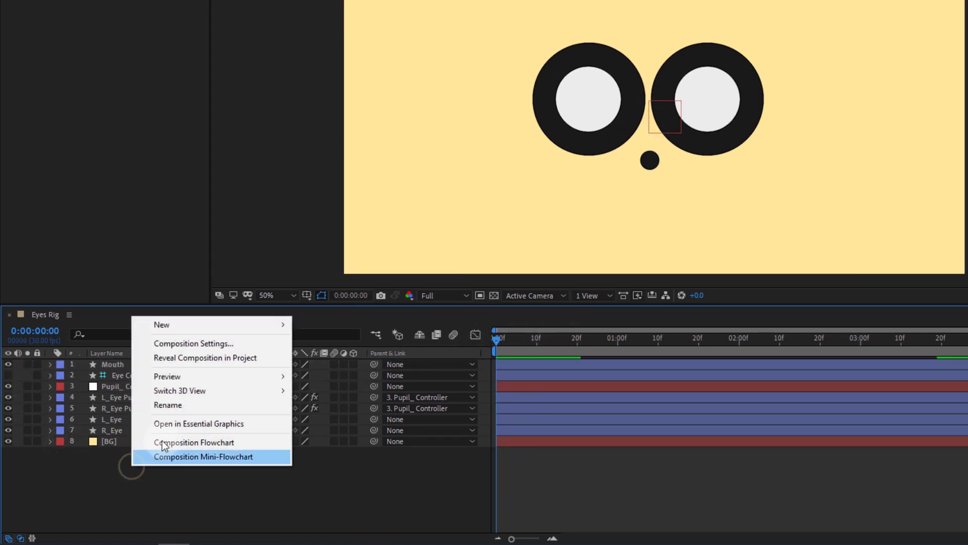
mouse_move(204, 327)
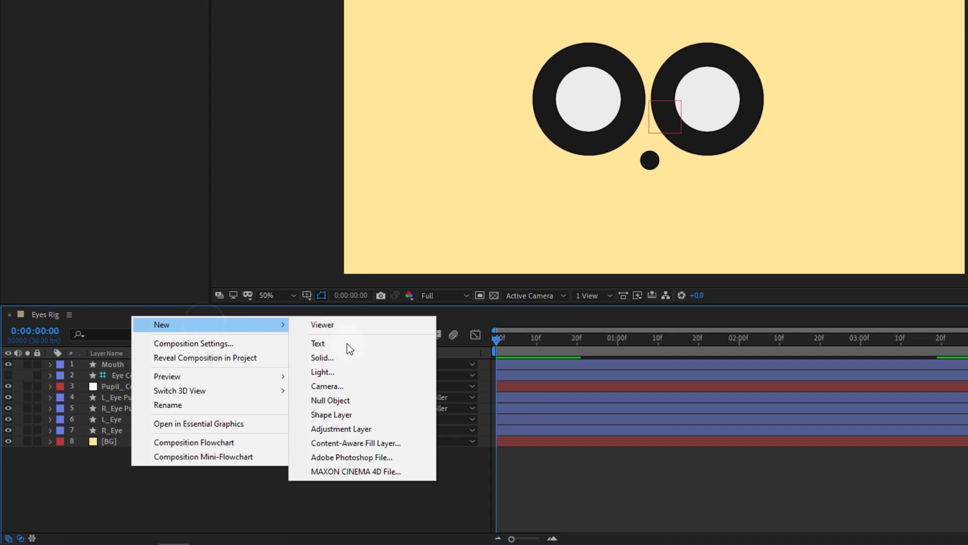
left_click(343, 401)
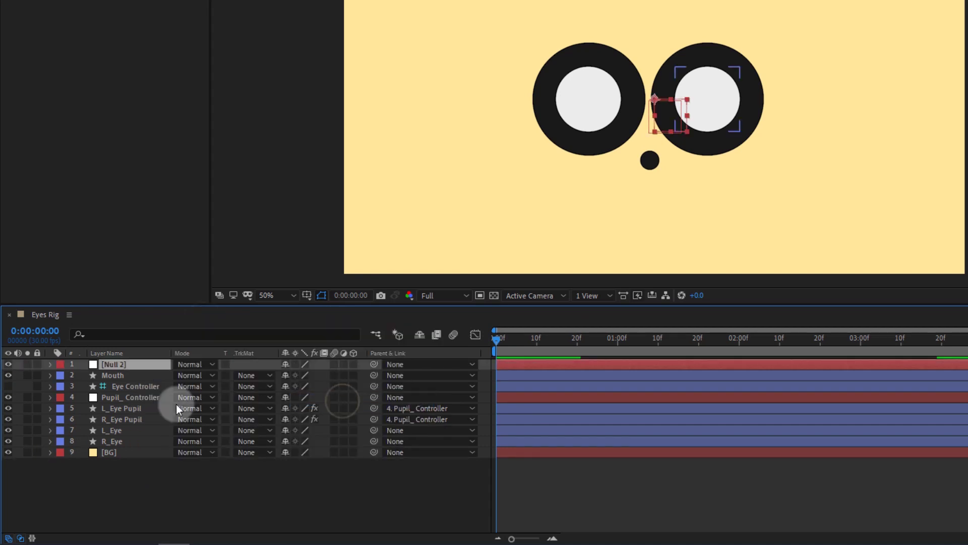
Parent Mouth, Eye Controller, Pupil_Controller, L_Eye and R_Eye to Null 2.
left_click(109, 377)
left_click(120, 388, "ctrl")
left_click(132, 398, "ctrl")
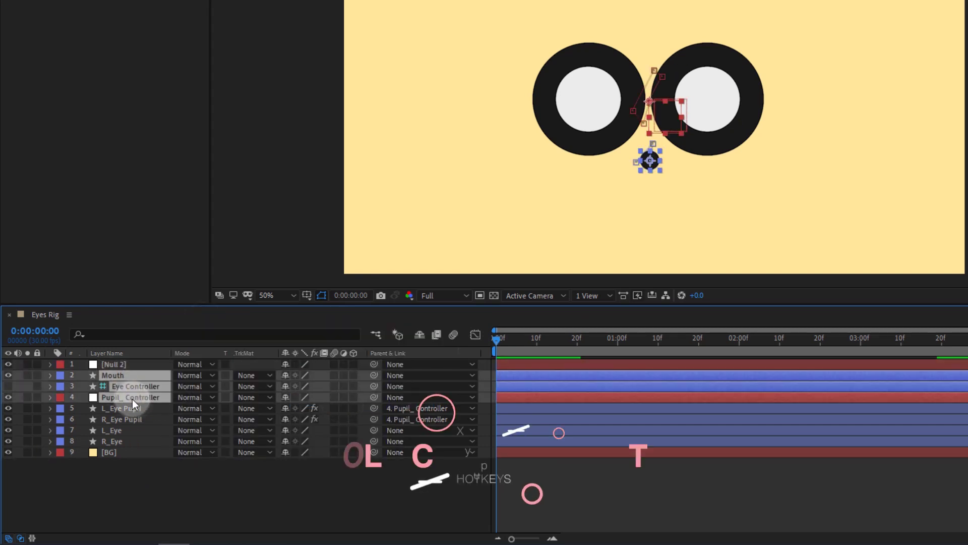
left_click(128, 428, "ctrl")
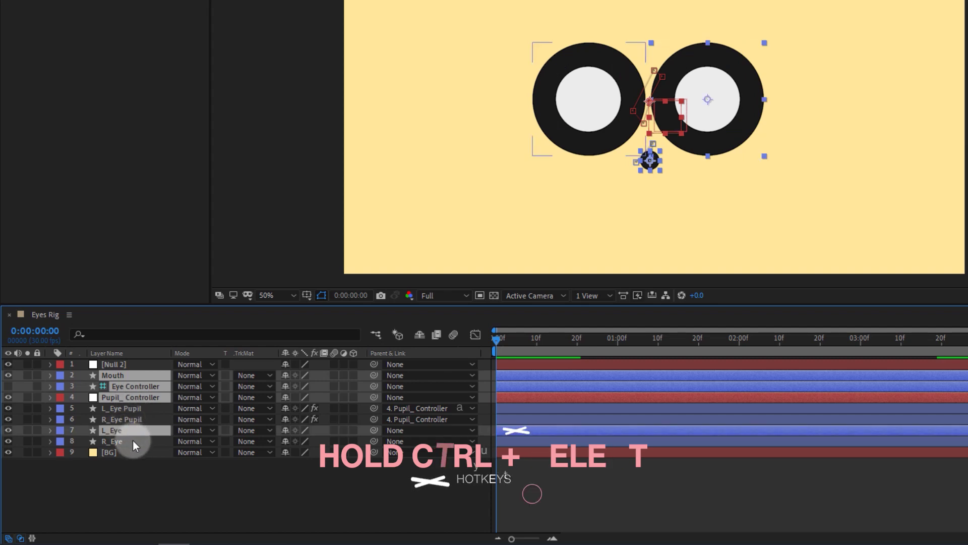
left_click(135, 442, "ctrl")
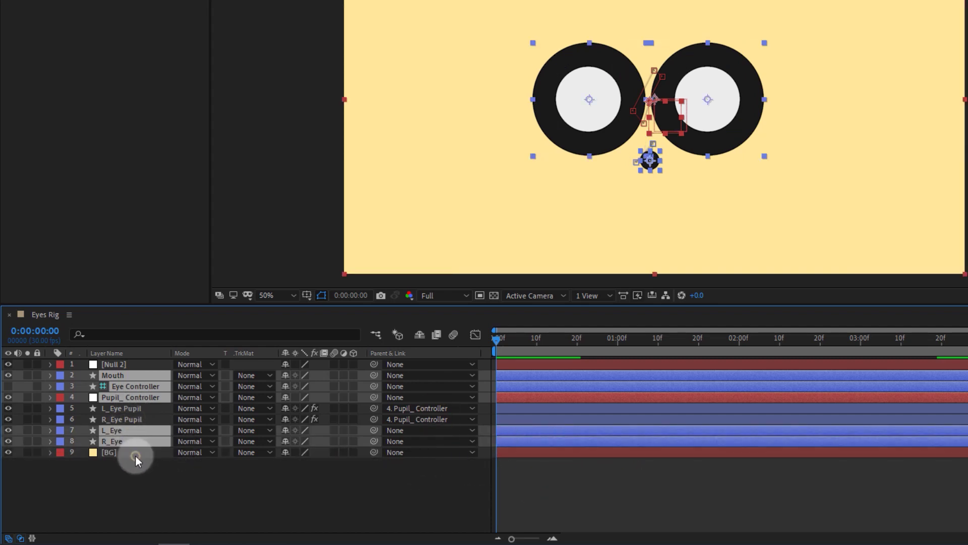
left_click_drag(374, 429, 130, 367)
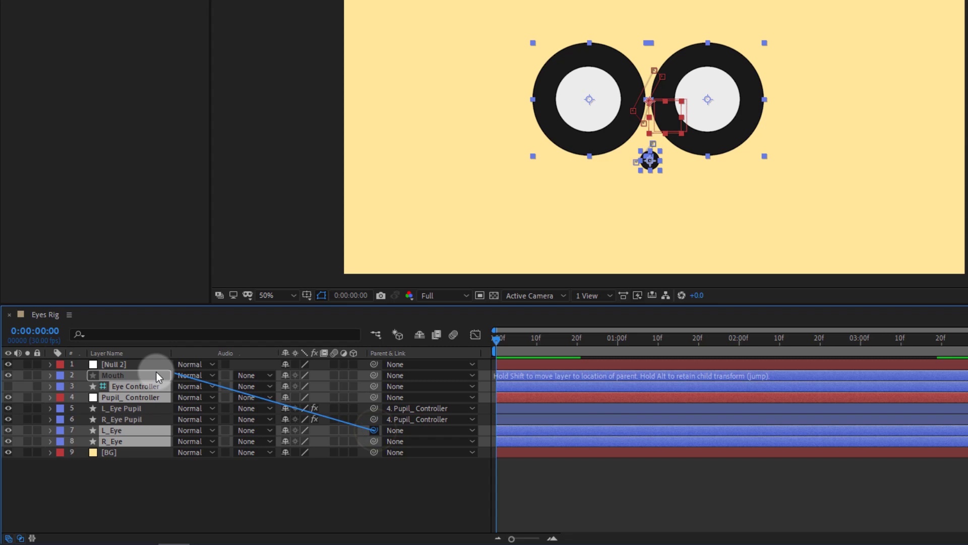
left_click(130, 367)
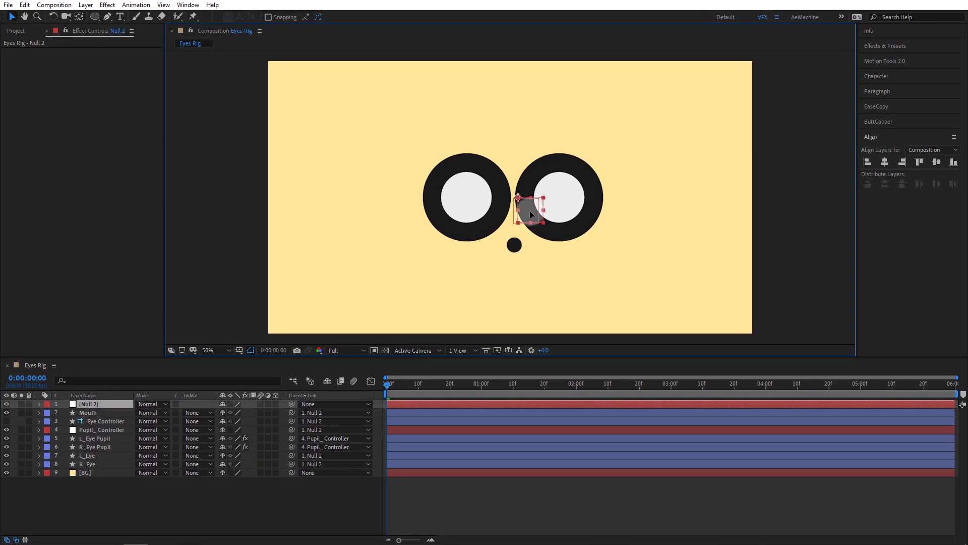
Nudge Null 2 to centre the eyes and mouth, checking against the Title/Action Safe guides.
left_click_drag(529, 211, 533, 211)
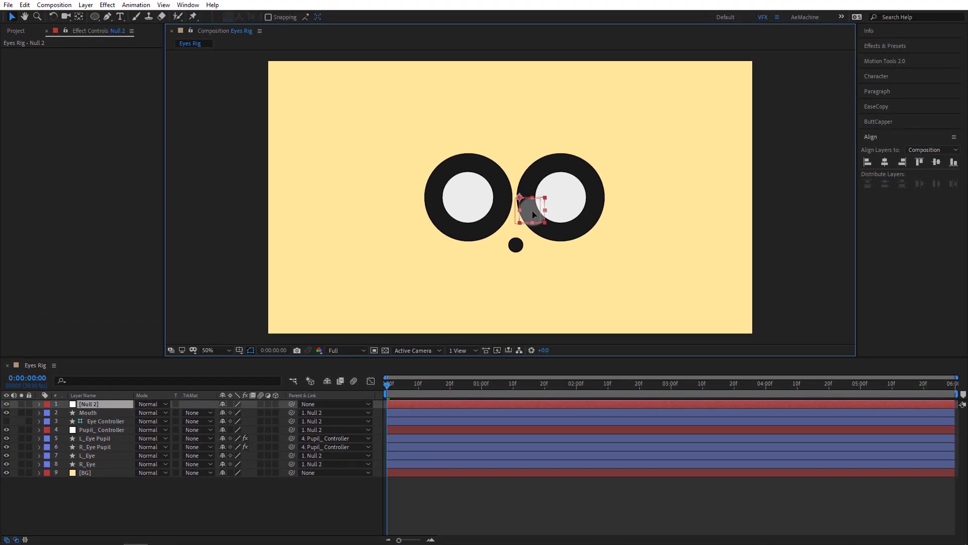
left_click(239, 350)
left_click_drag(537, 216, 531, 217)
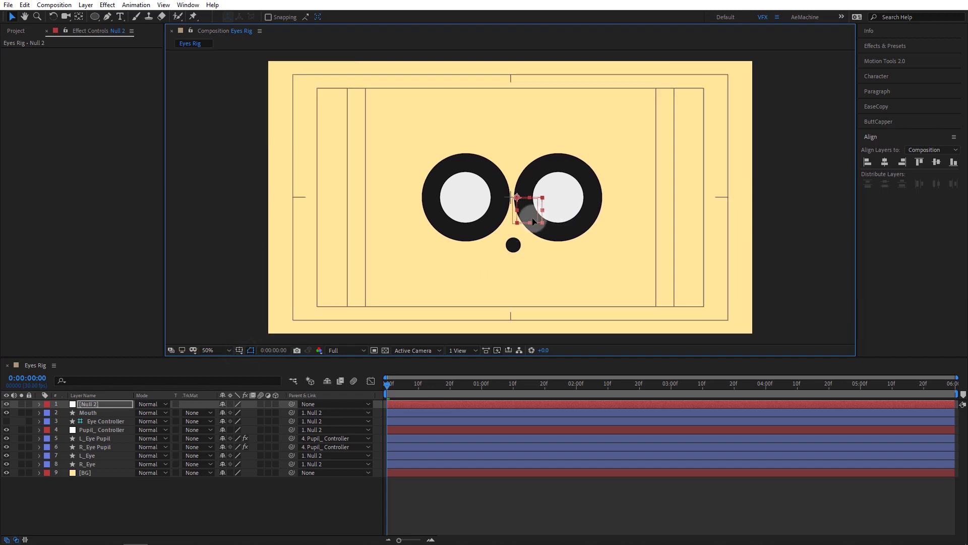
left_click(206, 414)
left_click(242, 352)
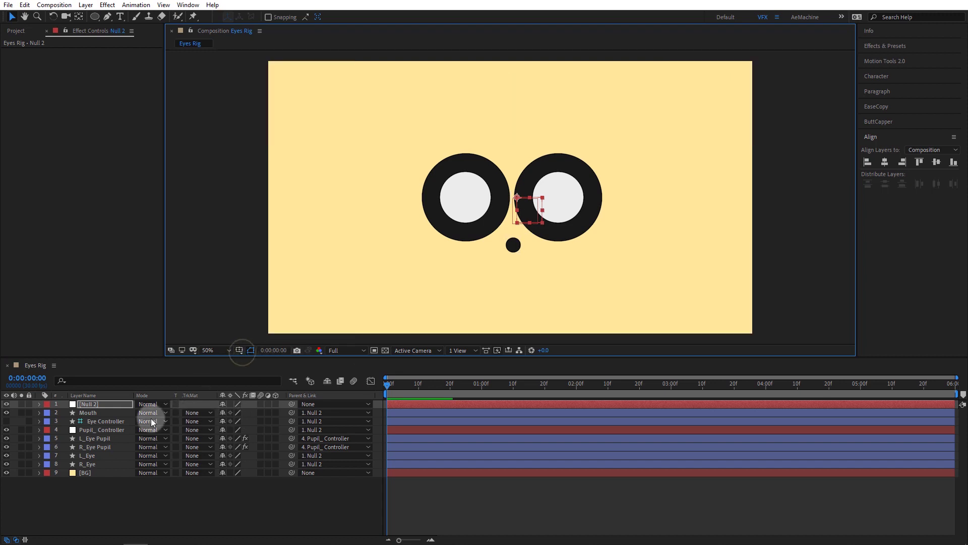
left_click(116, 485)
left_click(95, 475)
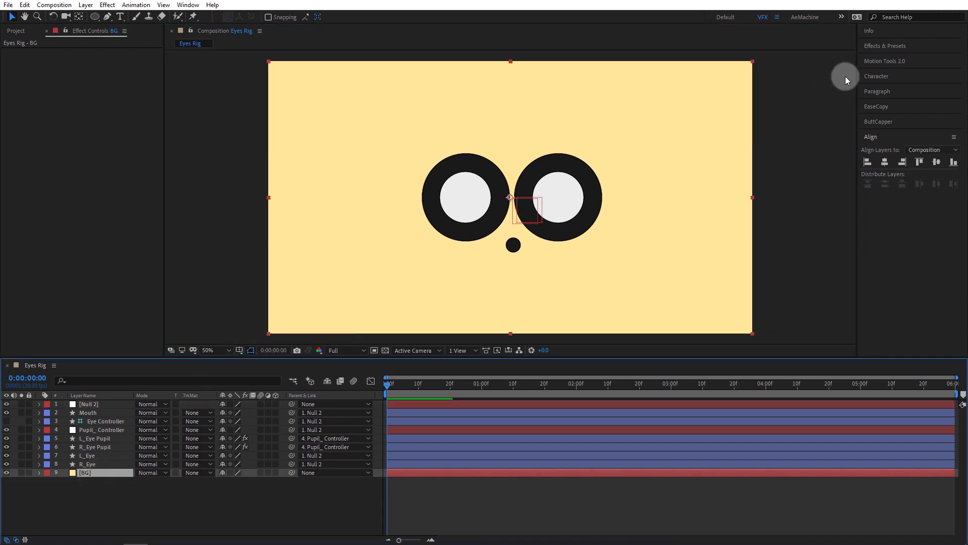
Apply the Noise HLS effect to the BG layer from Effects & Presets.
left_click(885, 47)
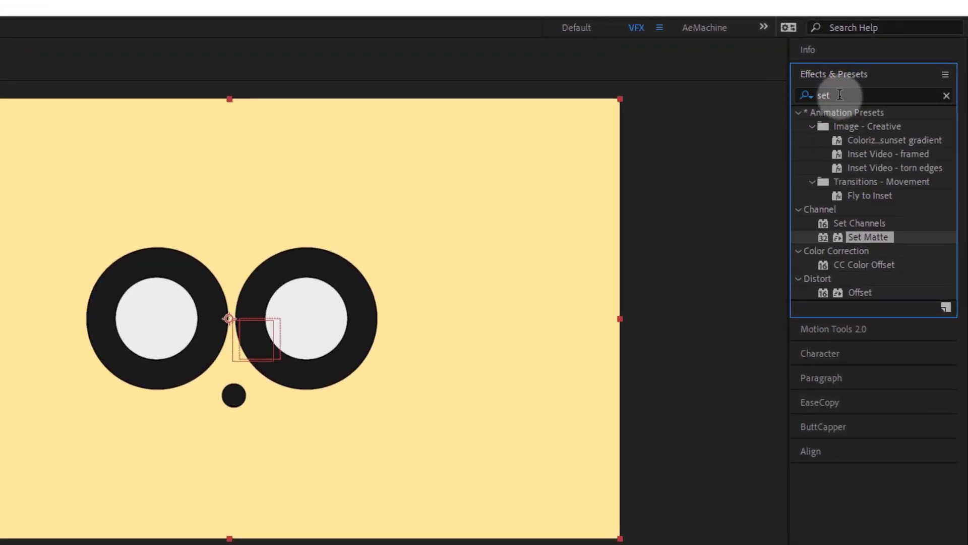
left_click(840, 95)
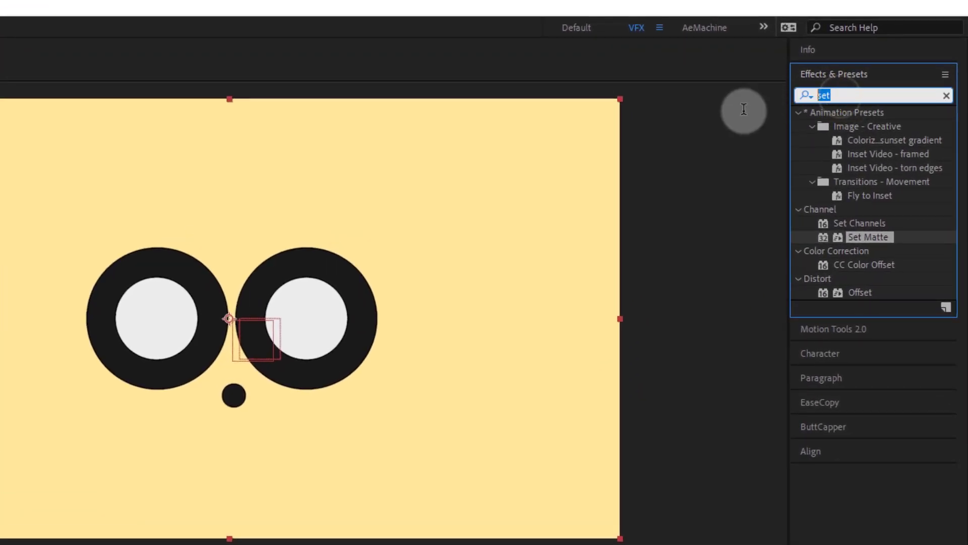
type("noise")
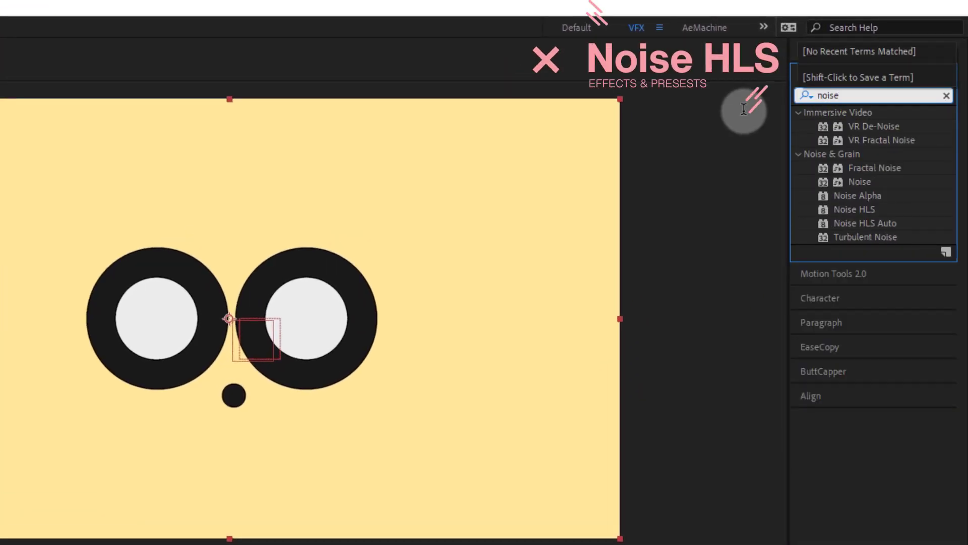
double_click(865, 209)
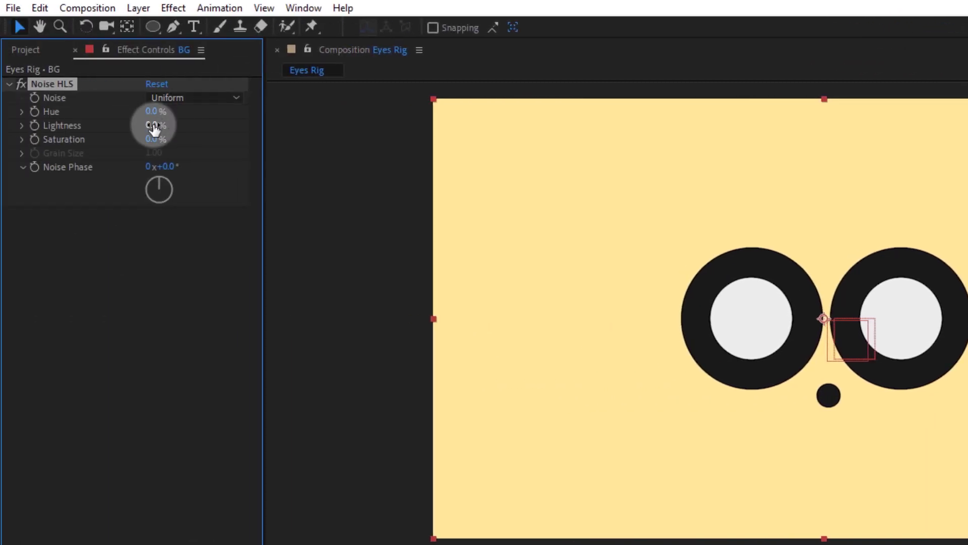
Set Noise HLS to Squared noise, Lightness 100%, Saturation 150% and Noise Phase 21°.
left_click(170, 96)
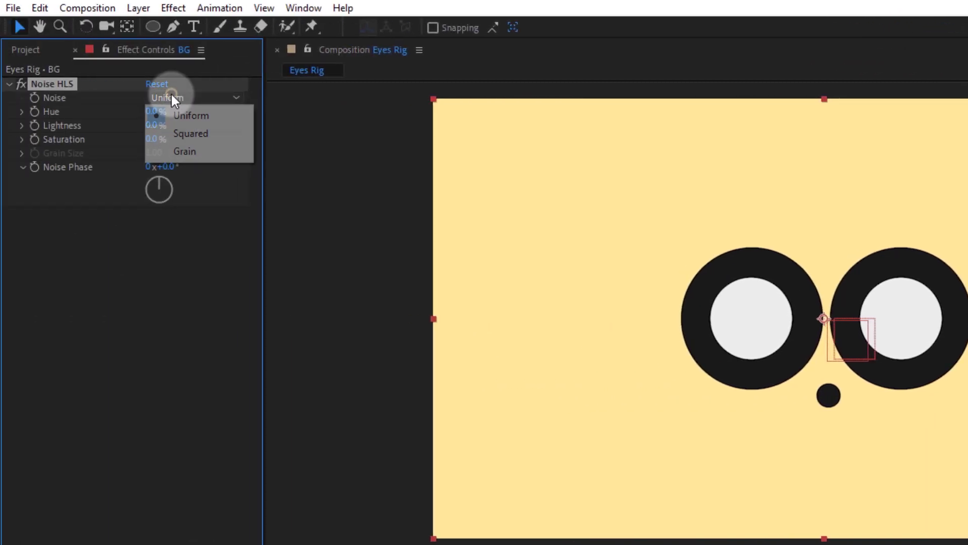
left_click(180, 132)
mouse_move(151, 126)
left_mouse_down()
mouse_move(253, 129)
mouse_move(236, 129)
left_mouse_up()
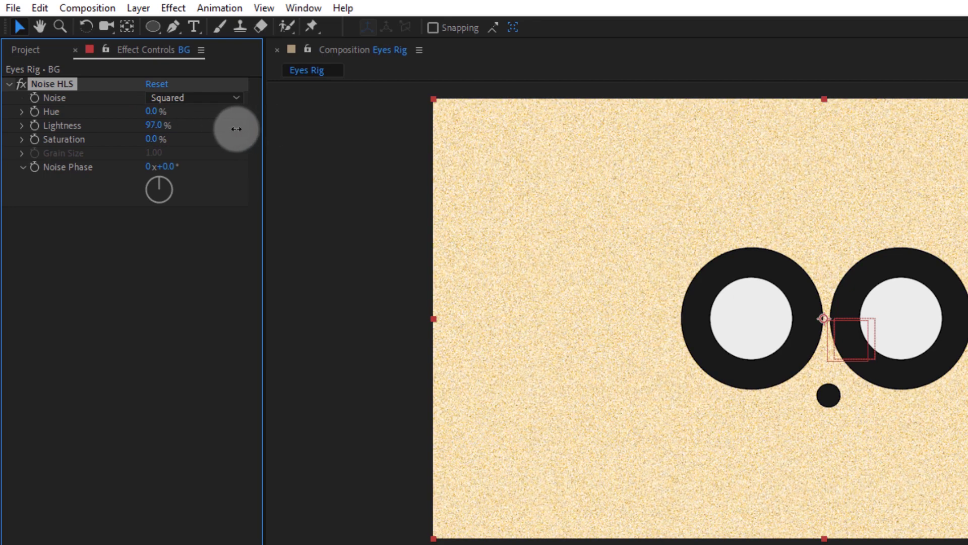
left_click(157, 129)
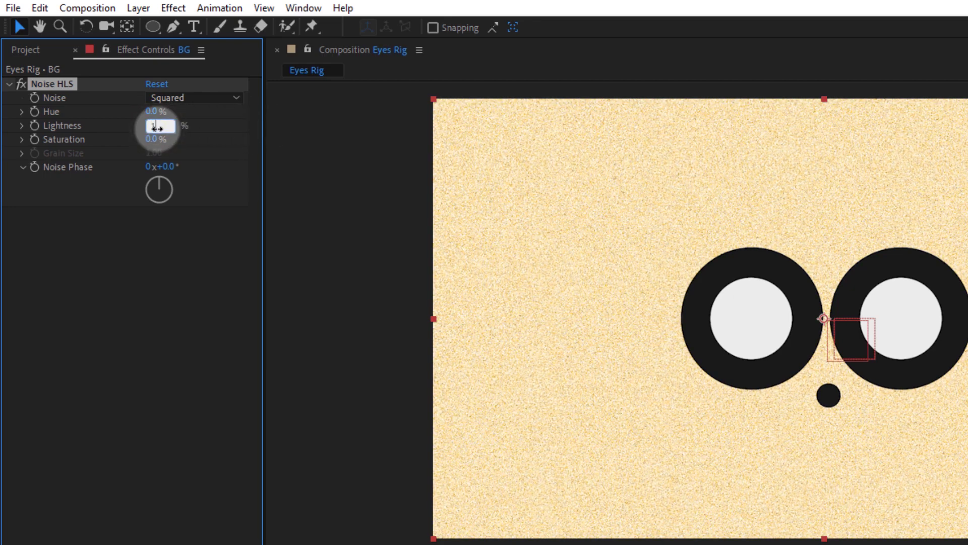
type("100")
left_click(164, 263)
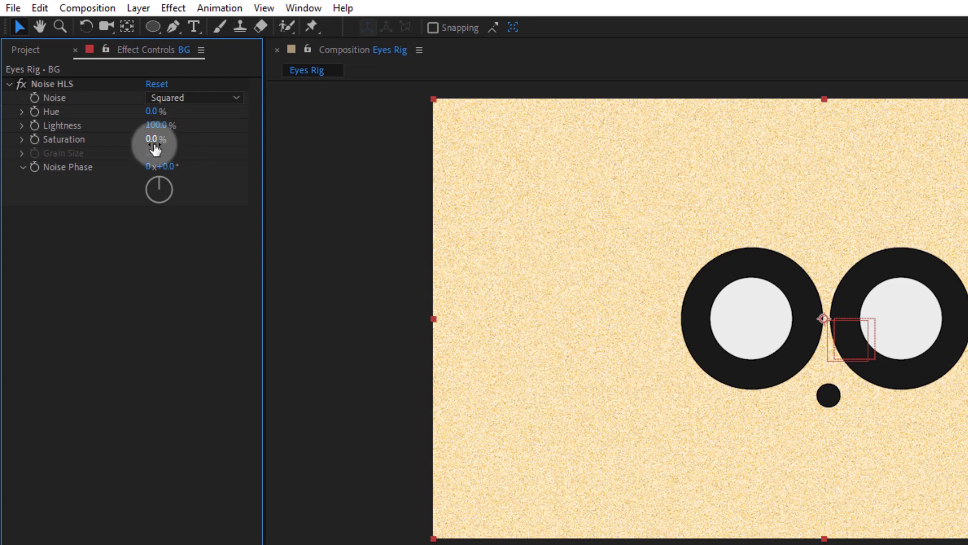
left_click(155, 141)
type("0")
left_click(153, 273)
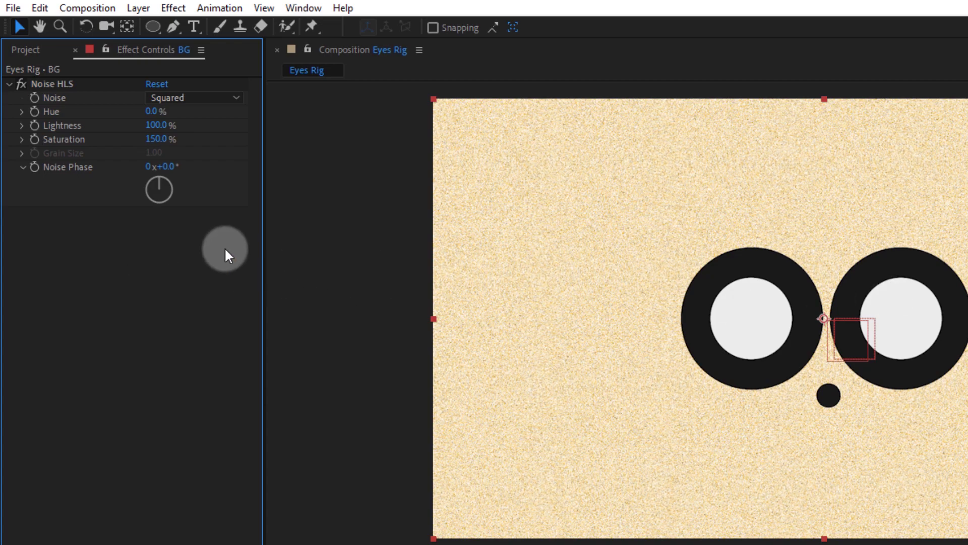
left_click_drag(164, 167, 185, 164)
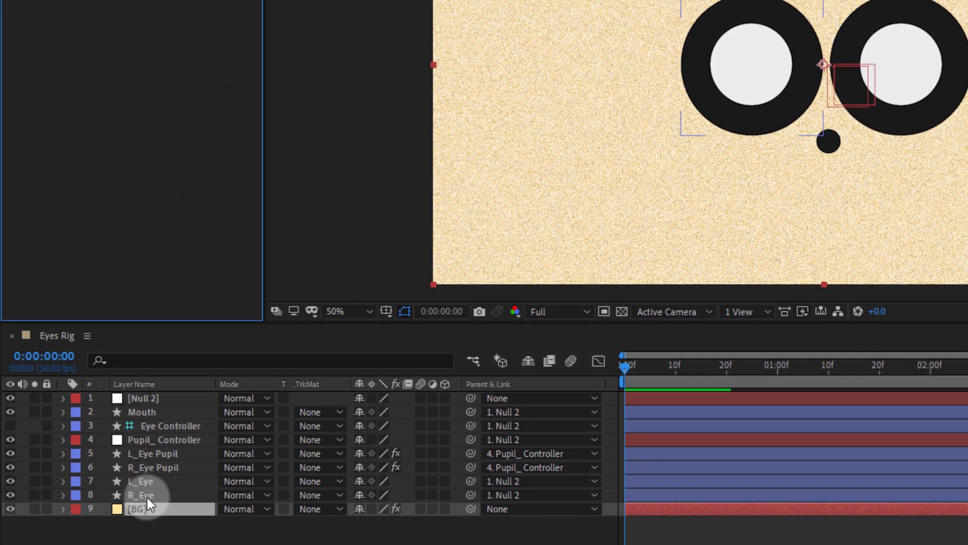
Add a white Inner Shadow layer style to R_Eye.
left_click(147, 499)
right_click(146, 495)
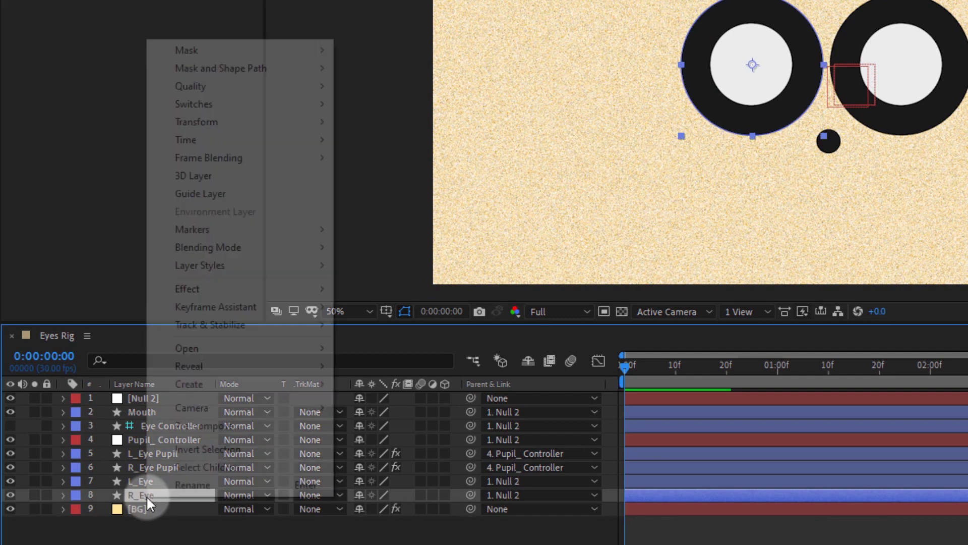
mouse_move(249, 265)
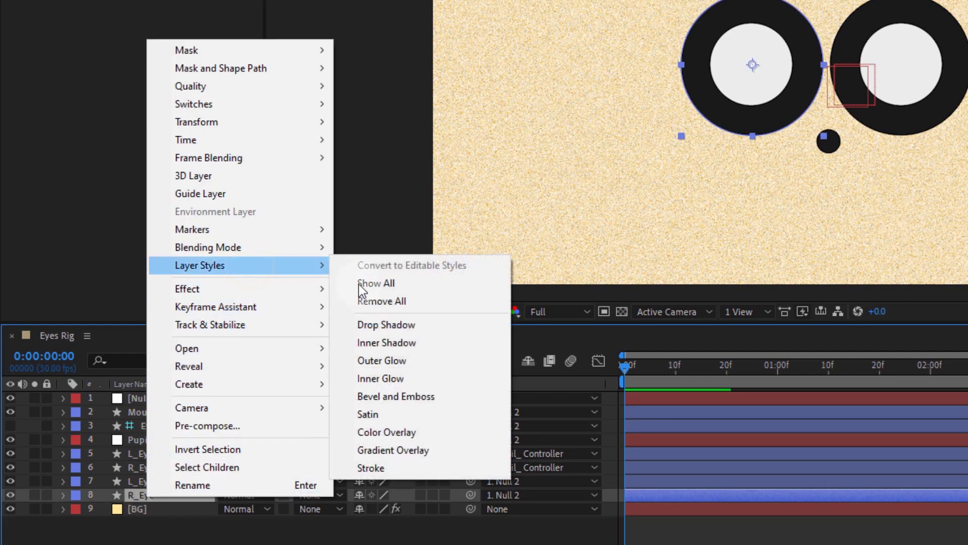
left_click(400, 342)
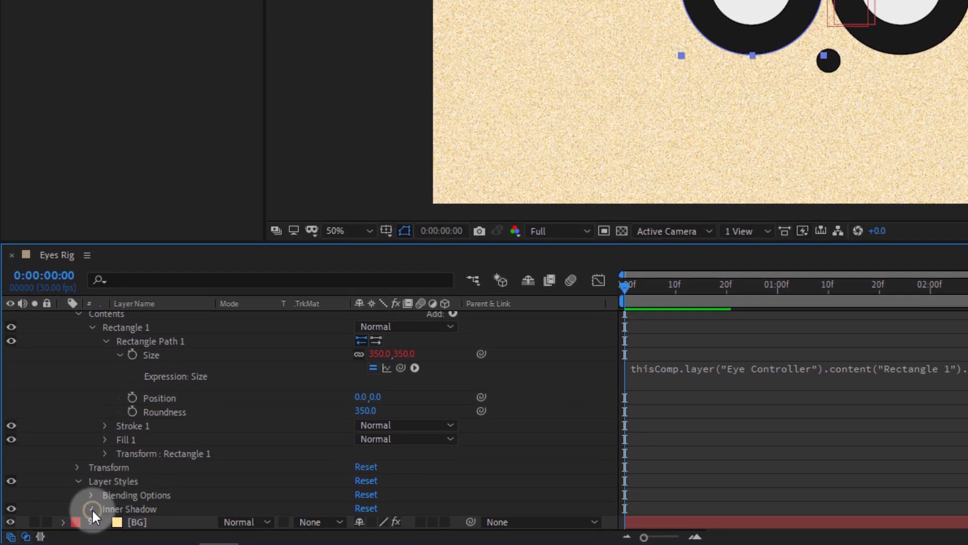
left_click(92, 508)
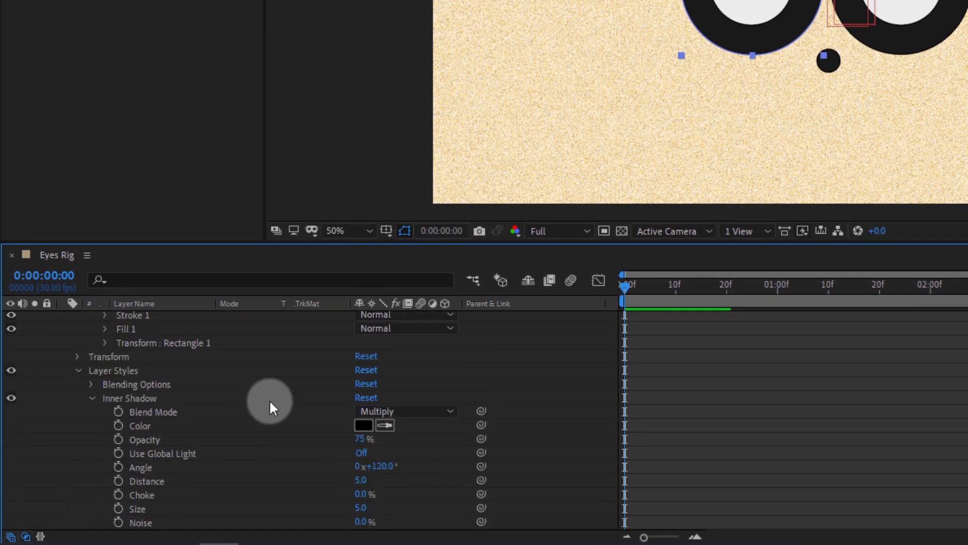
left_click(363, 409)
left_click_drag(430, 240, 374, 187)
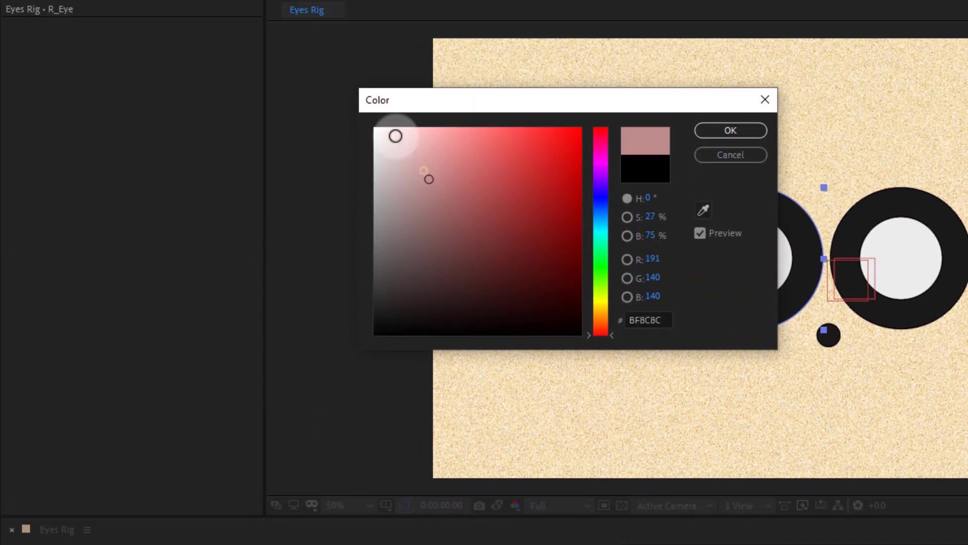
left_click(729, 190)
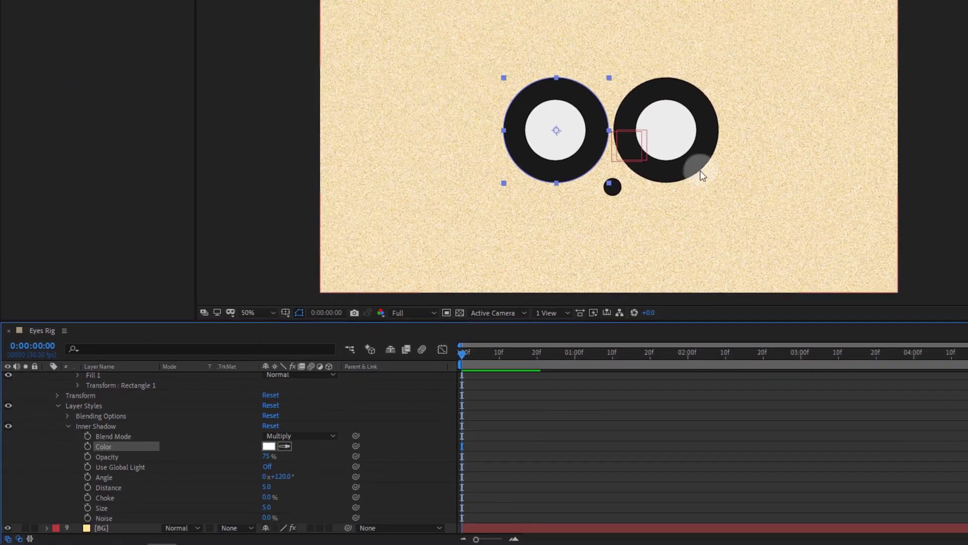
Set the Inner Shadow to Screen, Noise 92%, Distance 28, Angle 297° and Opacity 50%.
scroll(700, 171, "up", 2)
left_click_drag(700, 222, 670, 195)
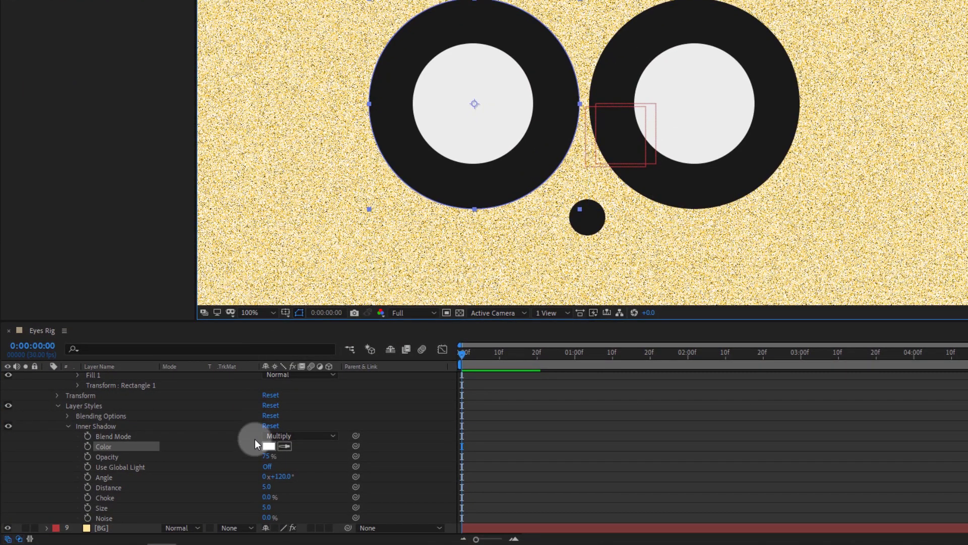
left_click(302, 437)
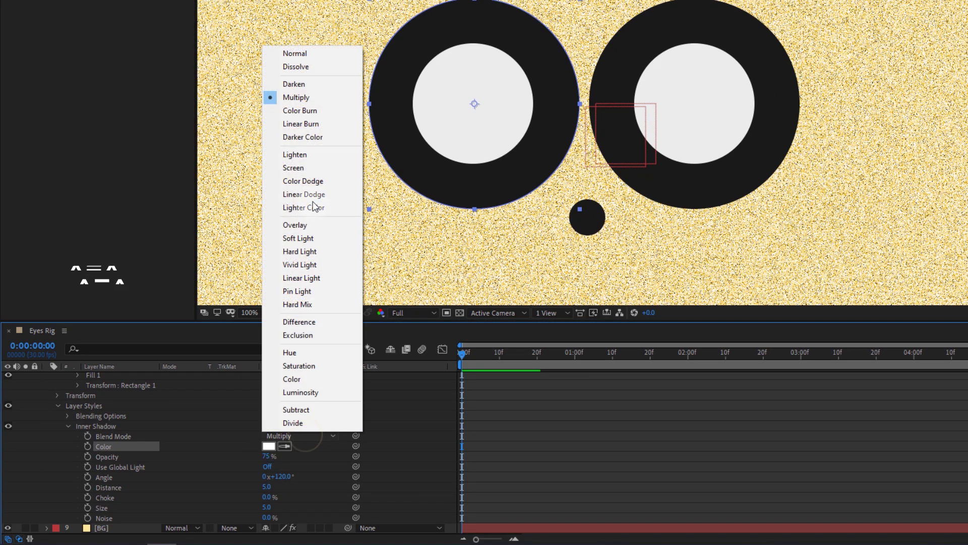
left_click(313, 169)
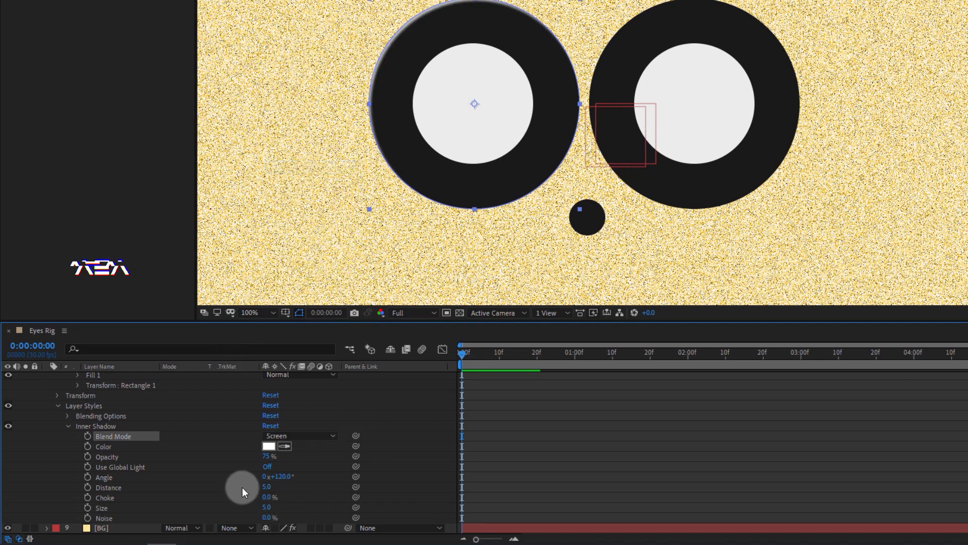
left_click_drag(266, 517, 333, 518)
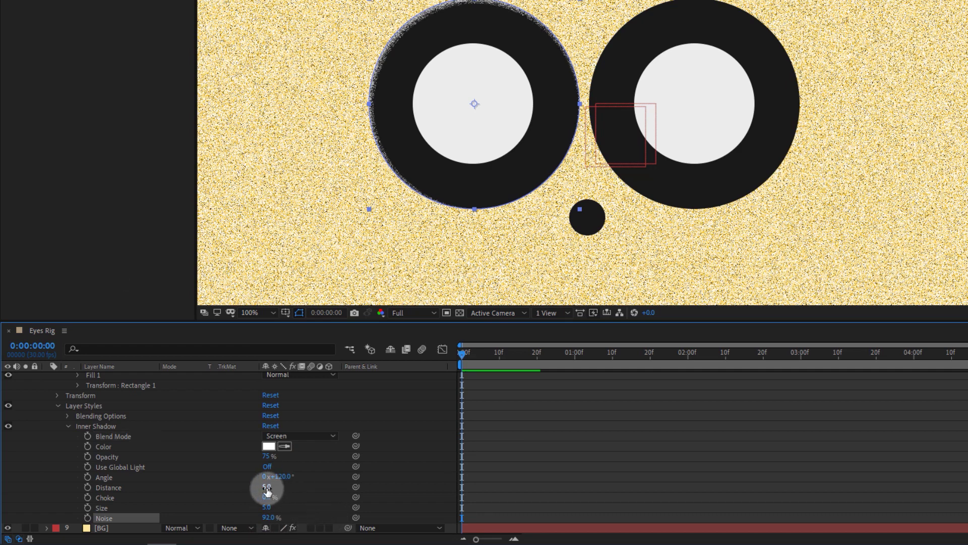
mouse_move(266, 486)
left_mouse_down()
mouse_move(462, 461)
mouse_move(352, 444)
left_mouse_up()
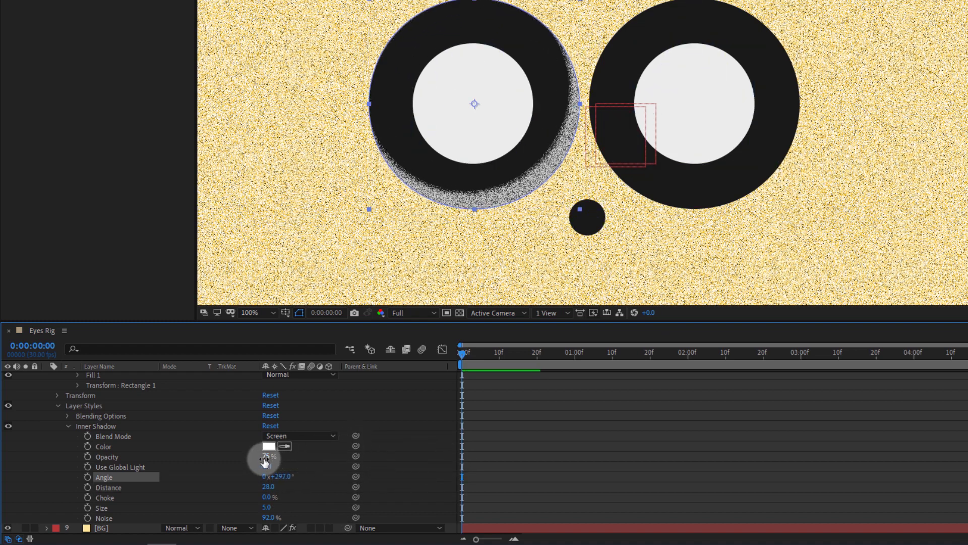
left_click_drag(266, 455, 264, 461)
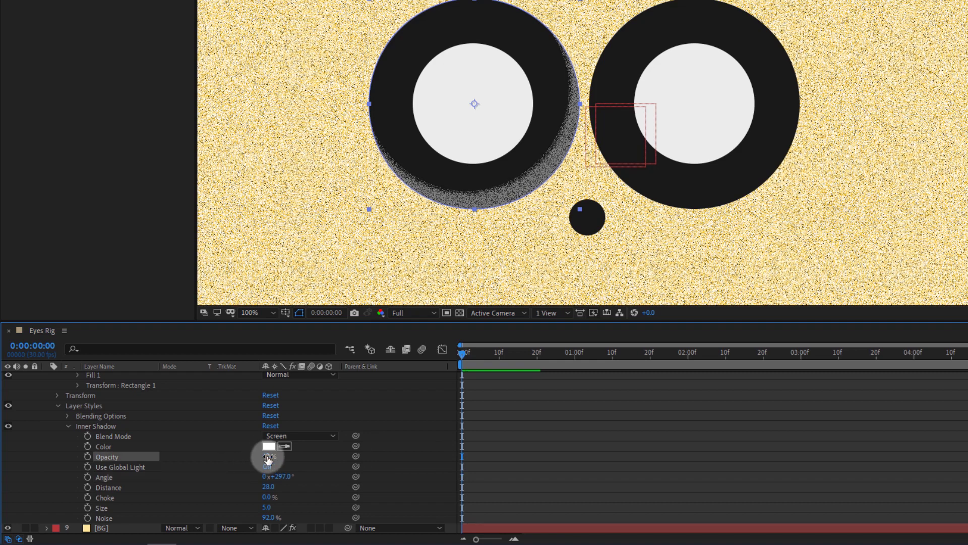
left_click(211, 446)
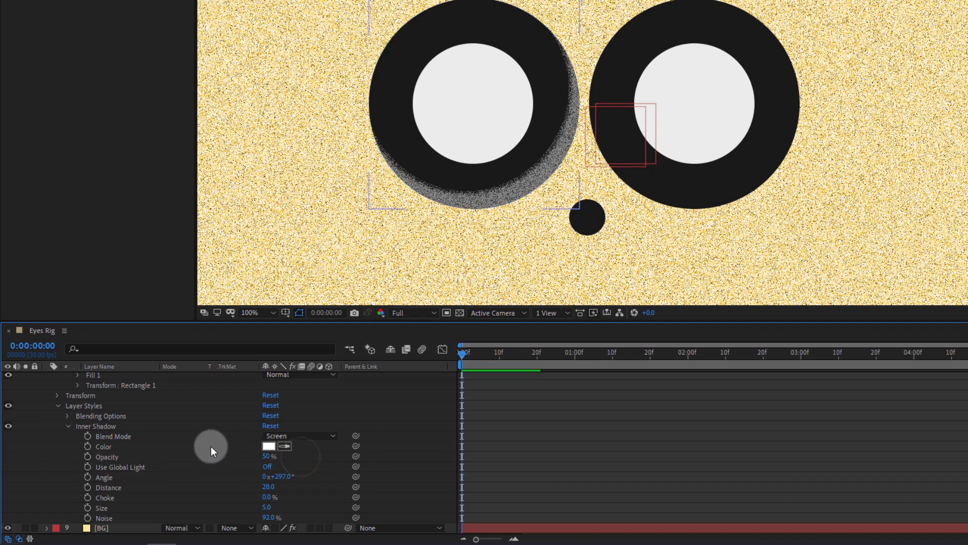
left_click(64, 427)
Copy R_Eye's layer styles and paste the inner shadow onto L_Eye.
key("ctrl+c")
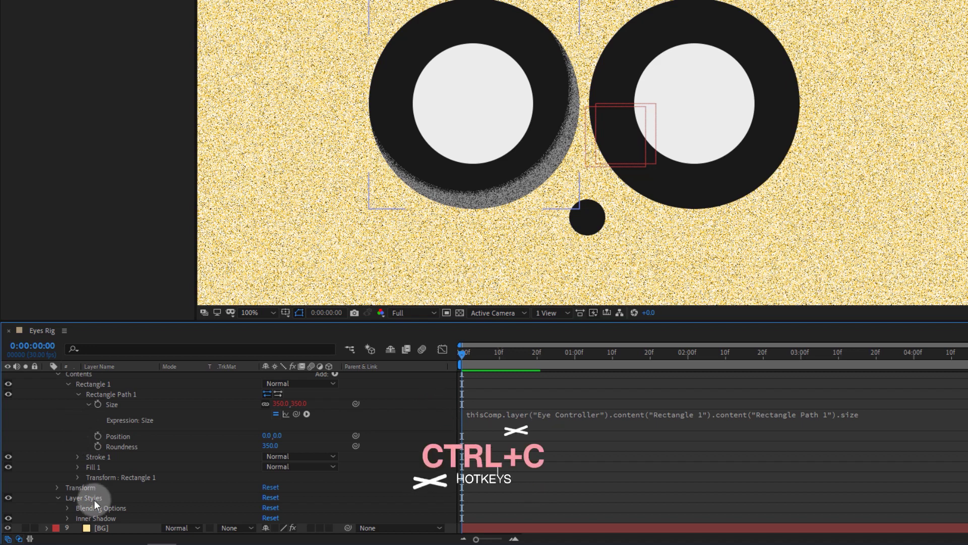
left_click(94, 499)
scroll(61, 402, "up", 3)
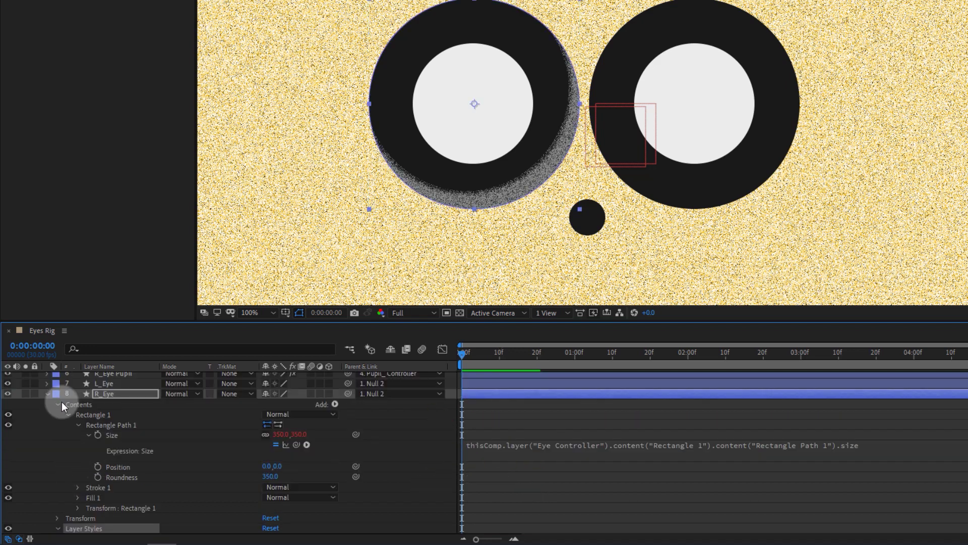
left_click(47, 393)
left_click(104, 438)
key("ctrl+v")
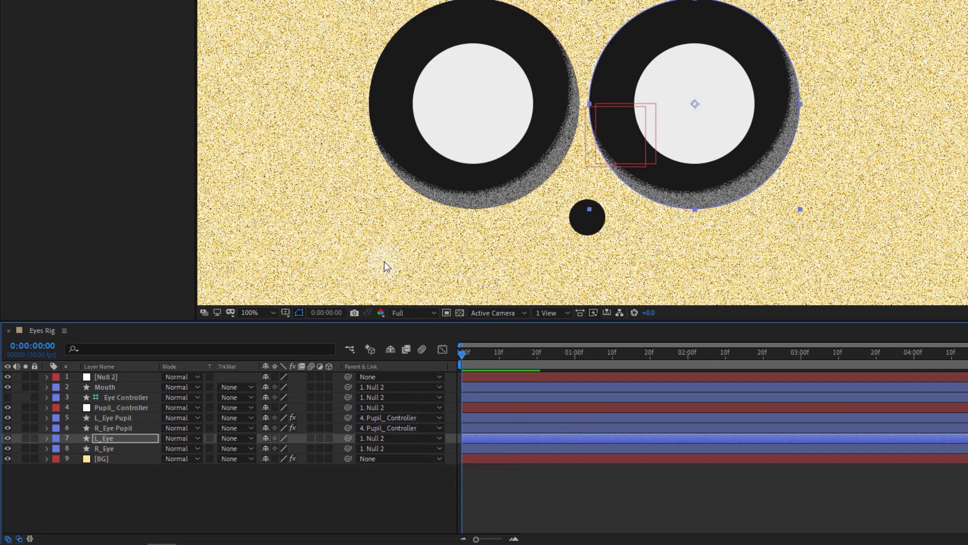
Set R_Eye's Noise HLS Lightness to 26% and copy the effect.
key("shift+slash")
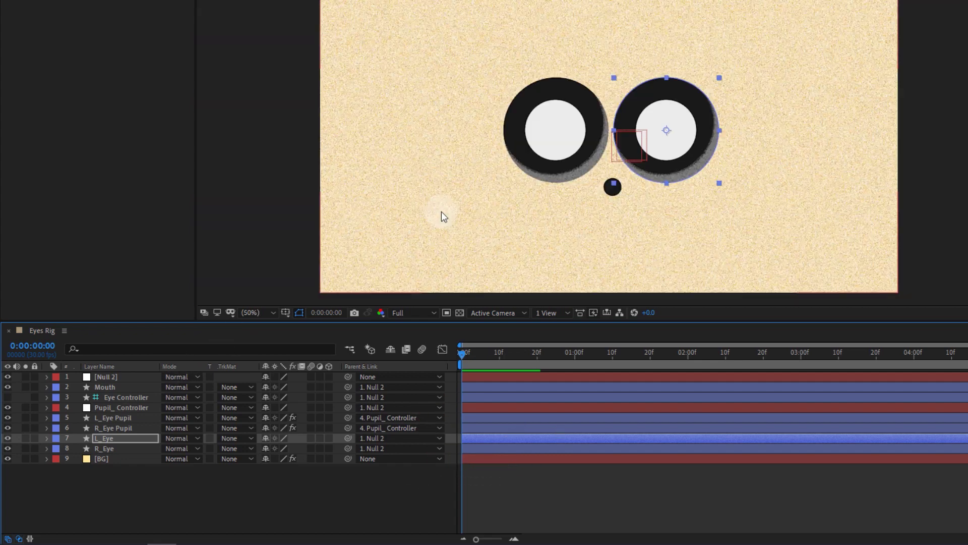
left_click(113, 459)
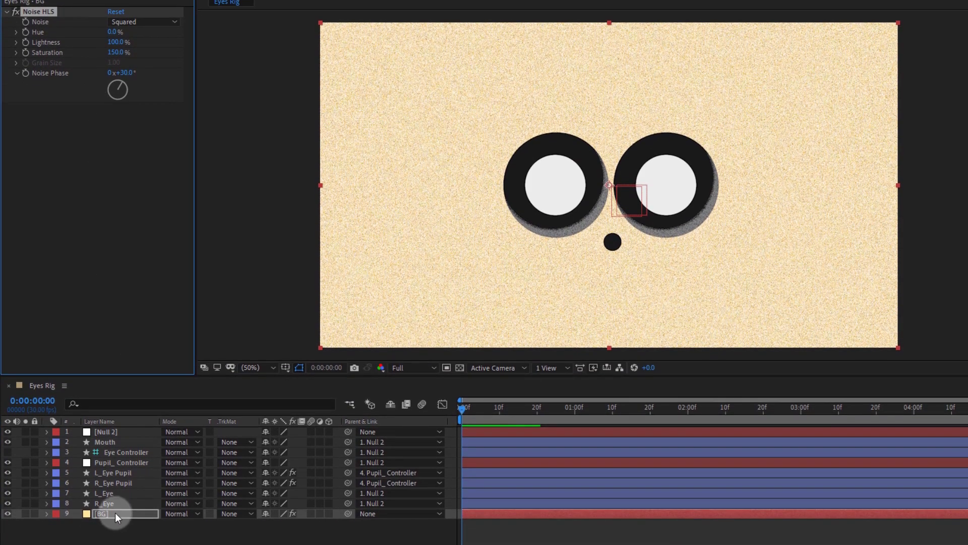
left_click(111, 503)
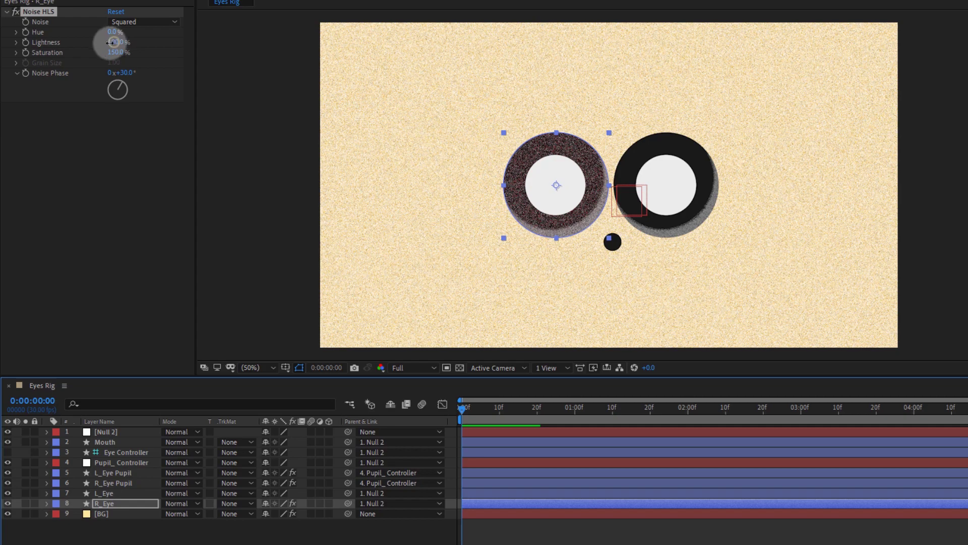
left_click_drag(110, 42, 72, 52)
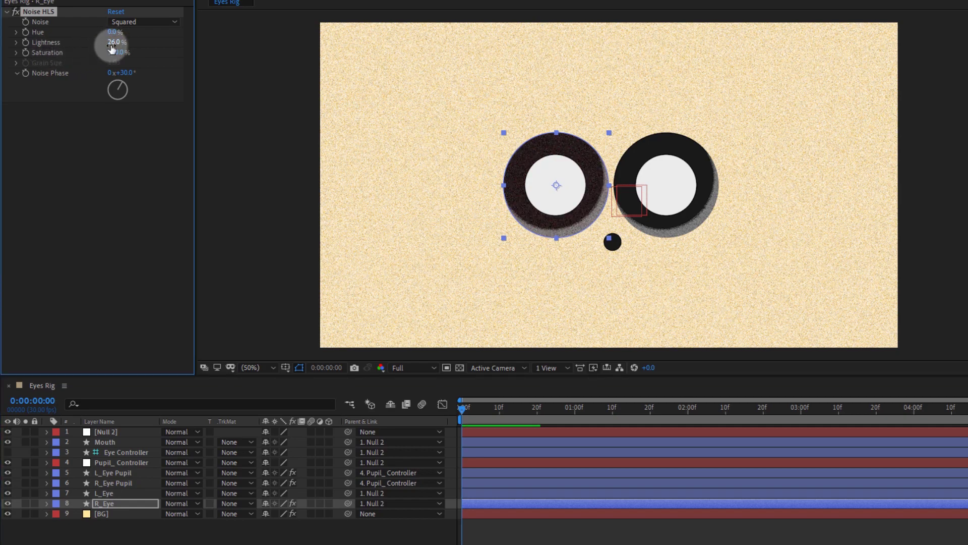
key("ctrl+c")
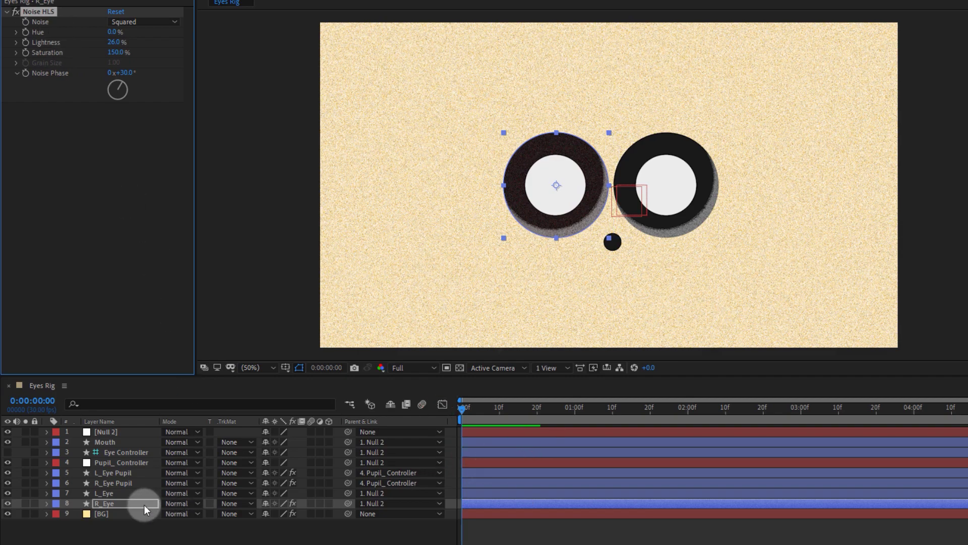
Paste the Noise HLS grain onto L_Eye, R_Eye Pupil and L_Eye Pupil.
left_click(128, 484)
key("ctrl+v")
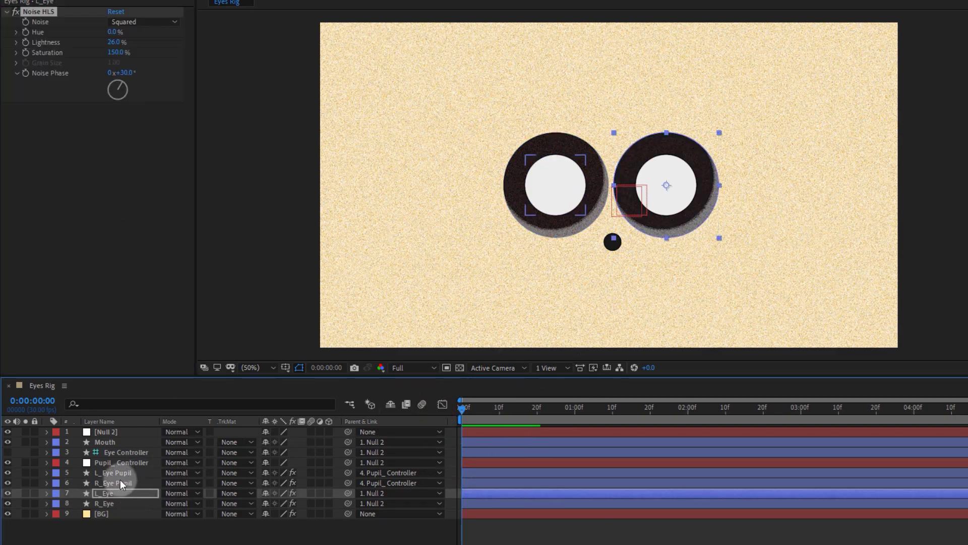
left_click(120, 482)
key("ctrl+v")
left_click(116, 472)
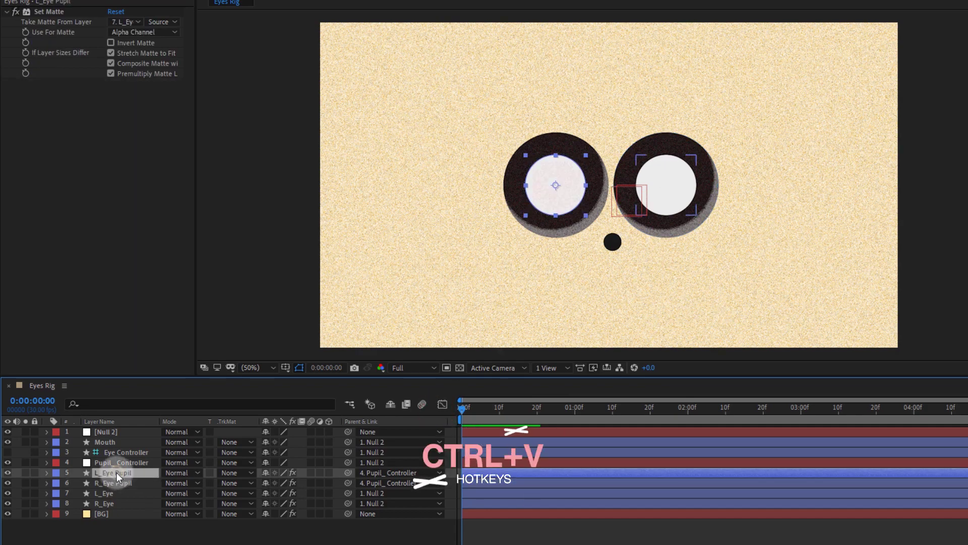
key("ctrl+v")
left_click(204, 532)
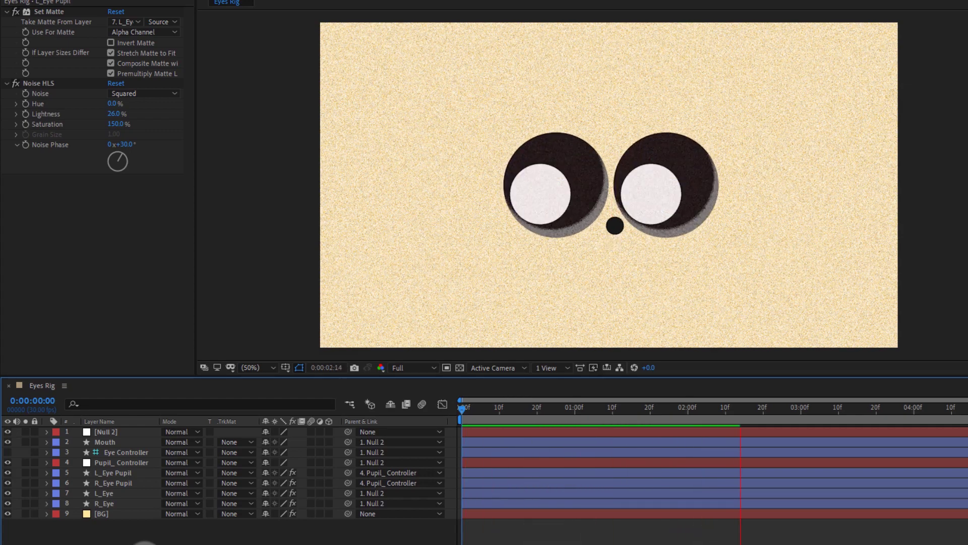
Move the Mouth's middle Position keyframe pair earlier to about 2:02 and preview the timing.
mouse_move(601, 396)
left_mouse_down()
mouse_move(593, 420)
mouse_move(573, 422)
mouse_move(591, 425)
left_mouse_up()
left_click(116, 440)
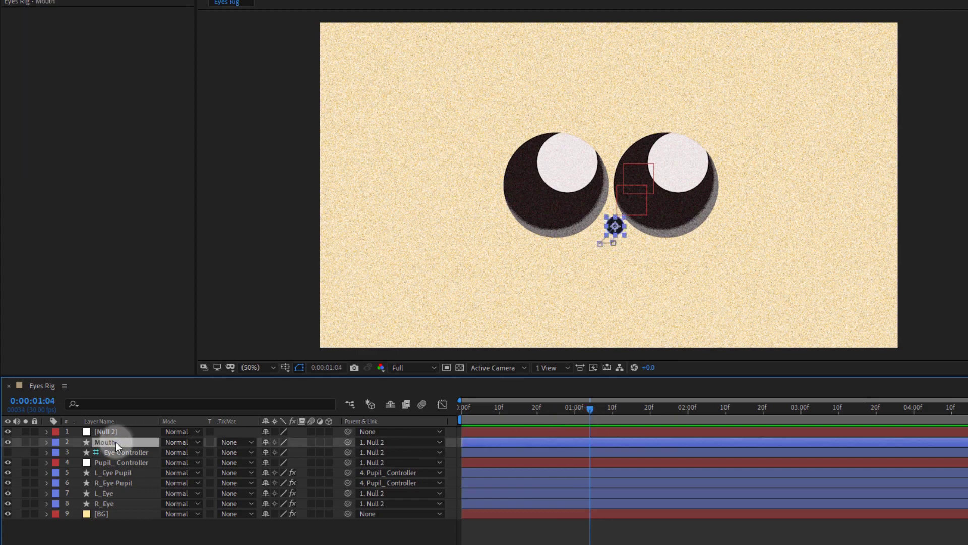
key("u")
left_click_drag(599, 457, 555, 448)
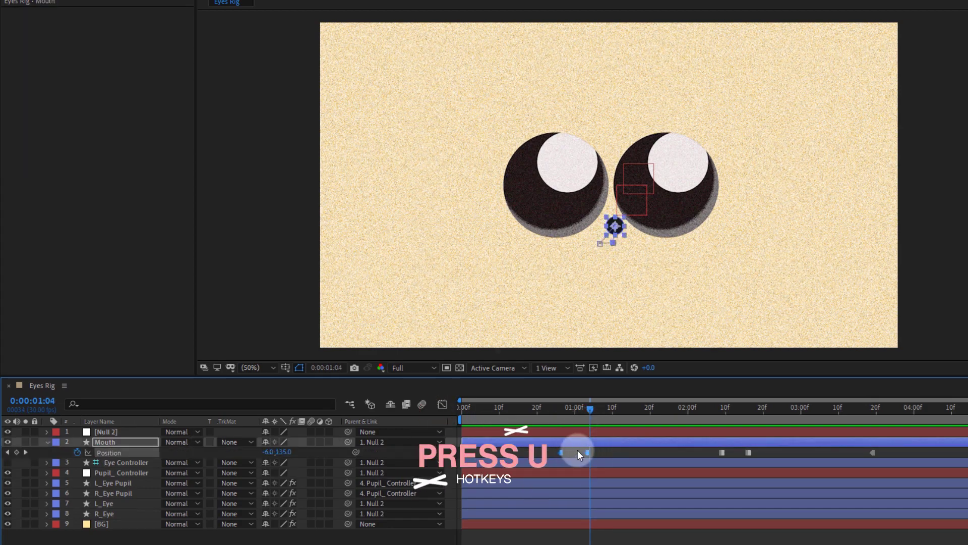
left_click(536, 415)
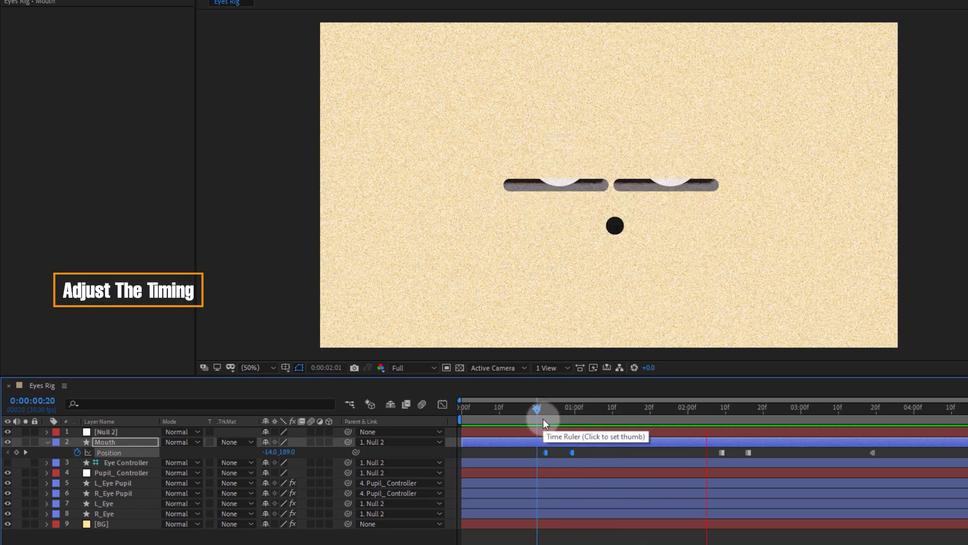
left_click(788, 414)
mouse_move(758, 424)
left_mouse_down()
mouse_move(720, 416)
mouse_move(728, 416)
left_mouse_up()
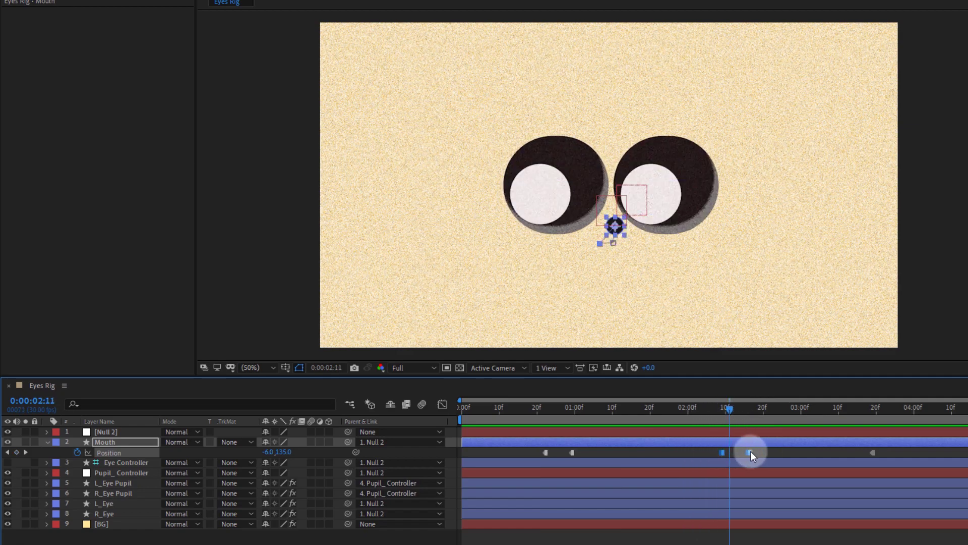
left_click_drag(751, 451, 731, 452)
left_click_drag(727, 413, 694, 412)
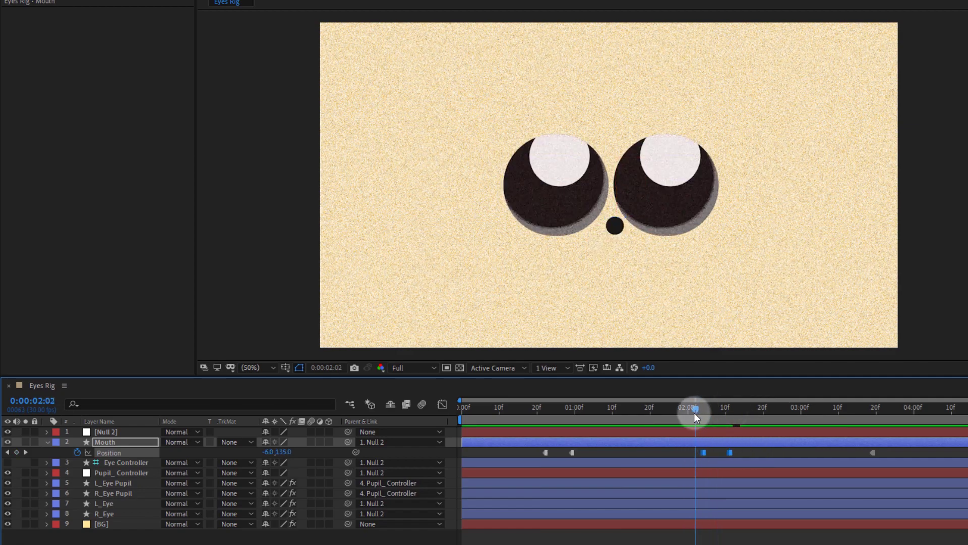
key("space")
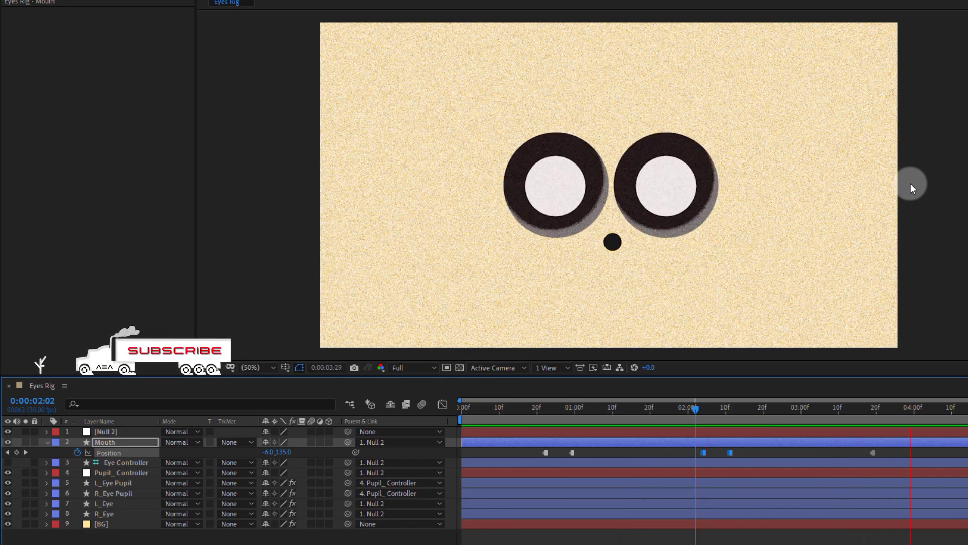
key("space")
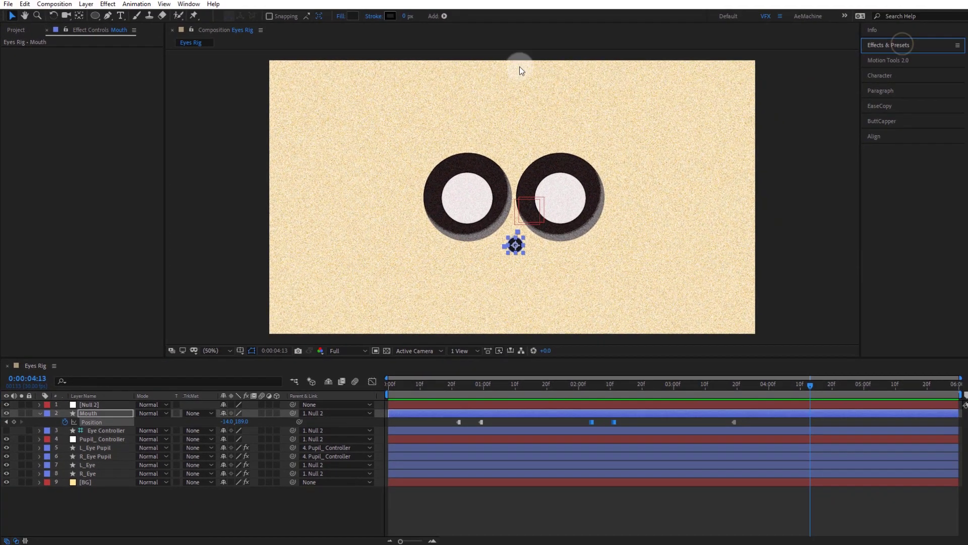
left_click(83, 232)
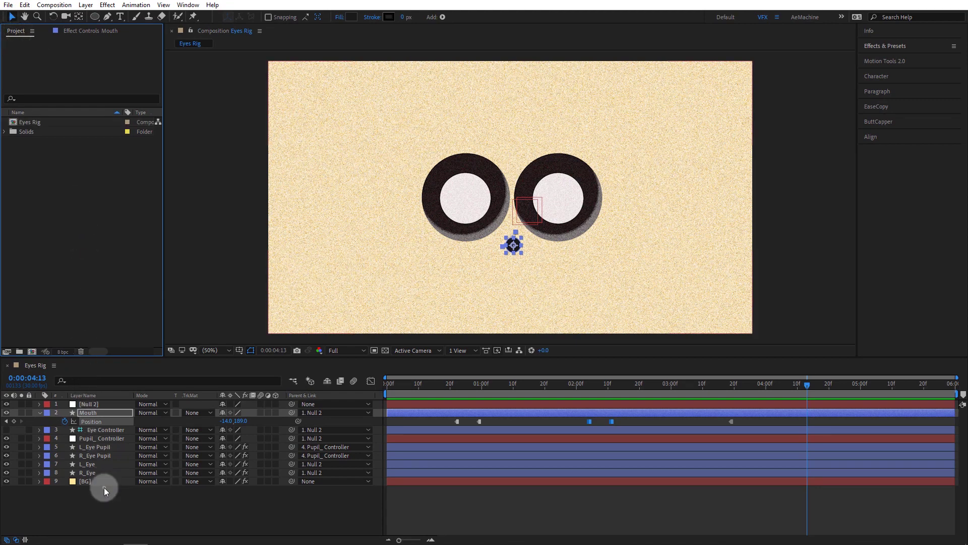
left_click(104, 490)
left_click(39, 414)
left_click(785, 188)
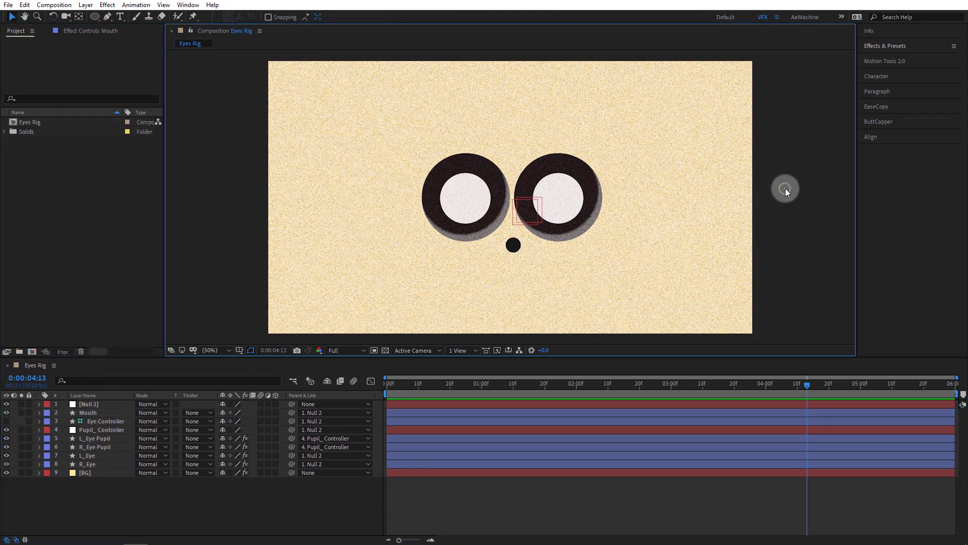